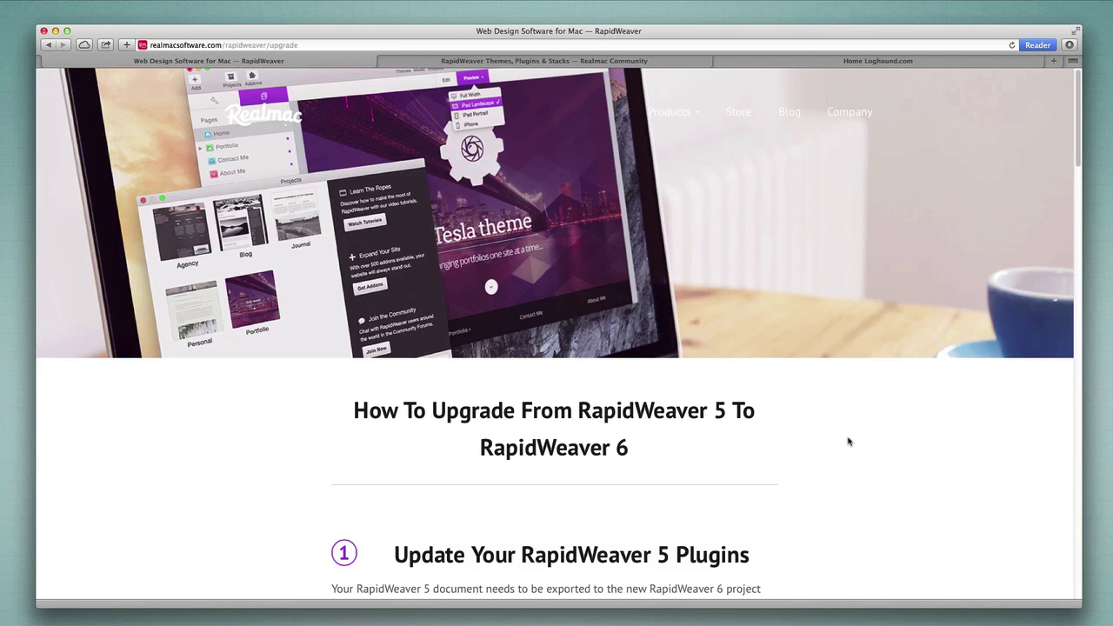
- Read the section about updating RapidWeaver 5 plugins in the RapidWeaver 6 upgrade guide
scroll(848, 441, down, 5)
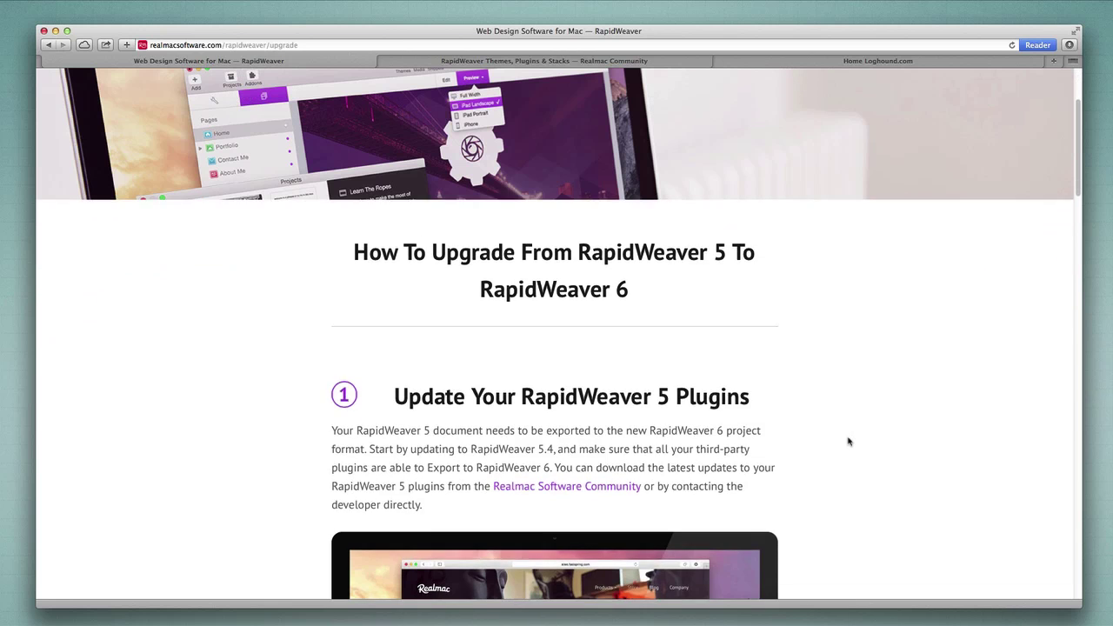
scroll(848, 442, down, 5)
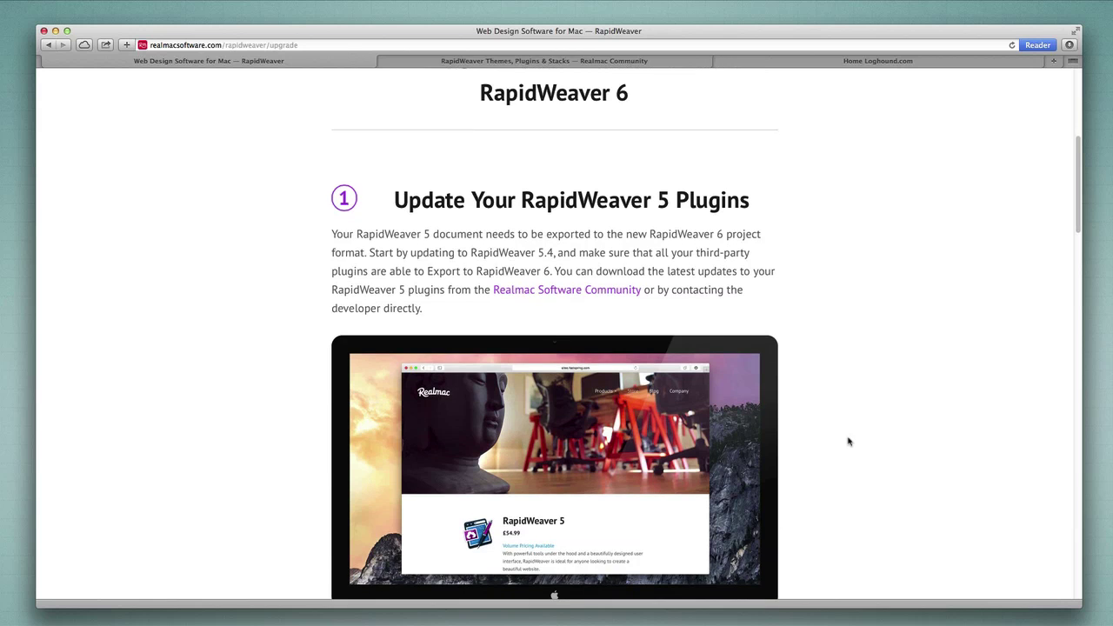
scroll(848, 441, down, 2)
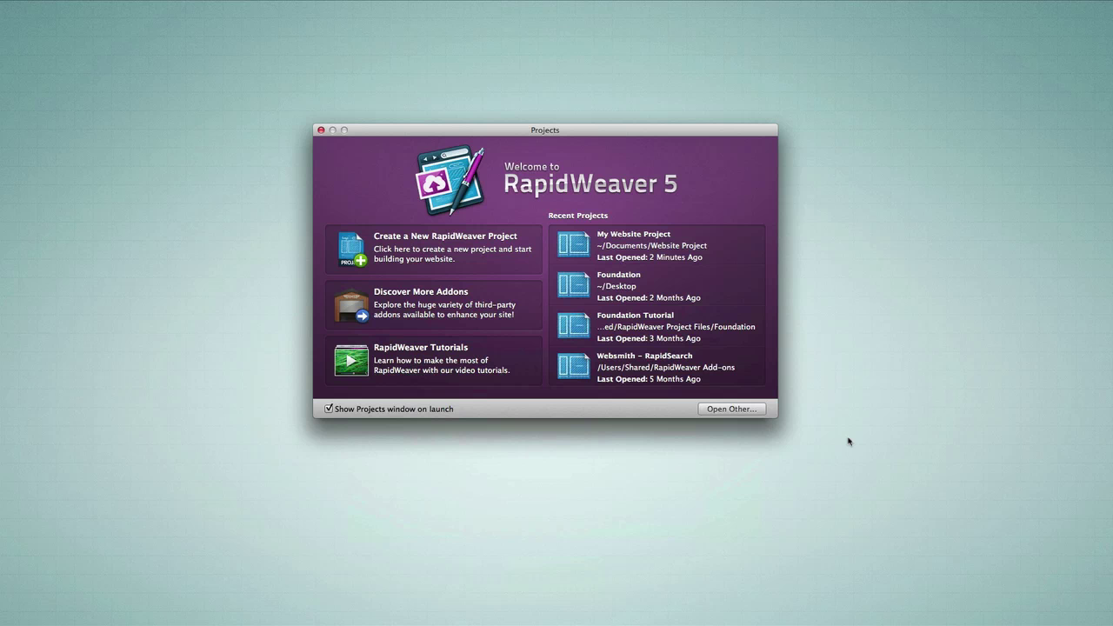
- Switch to RapidWeaver 5, create a new project and add an Accordion page to it
click(449, 255)
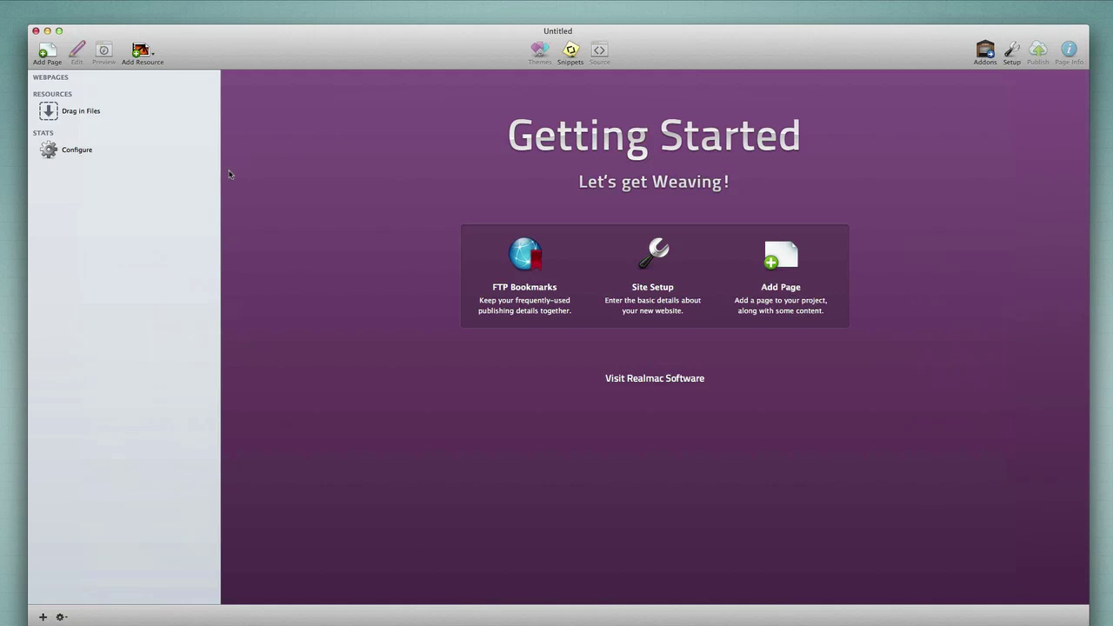
click(48, 54)
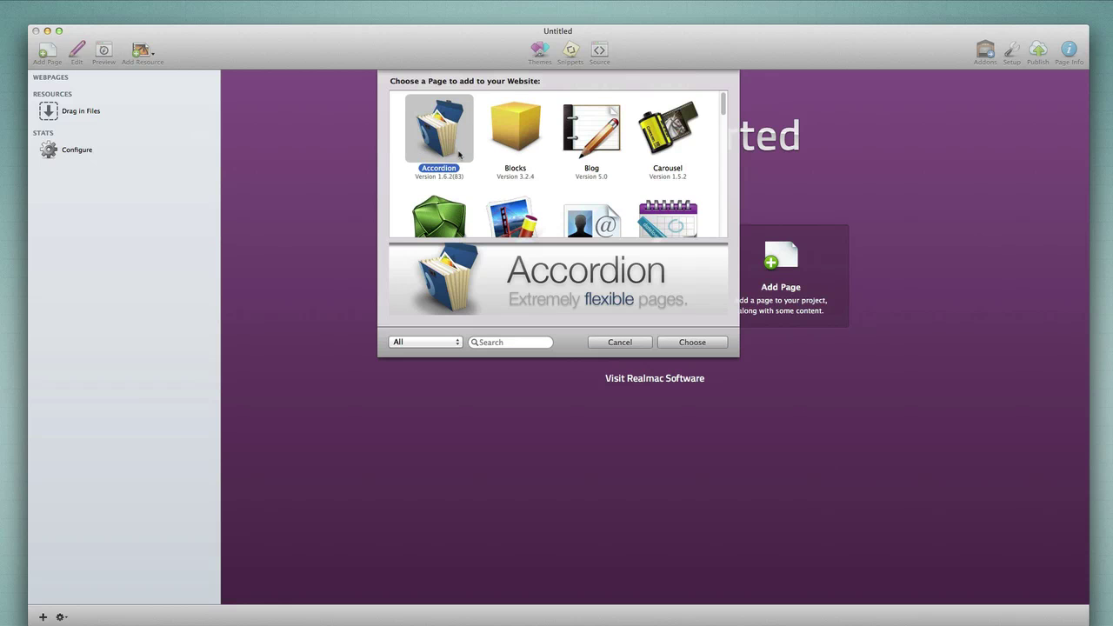
click(702, 347)
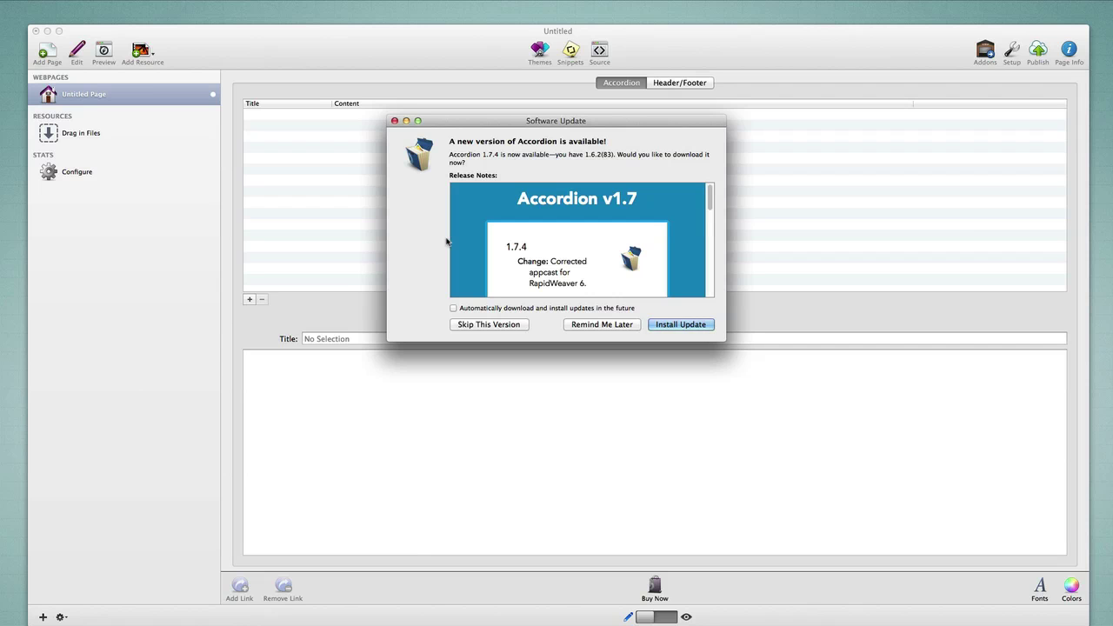
- Install the Accordion plugin update and relaunch RapidWeaver without saving the untitled project
click(680, 325)
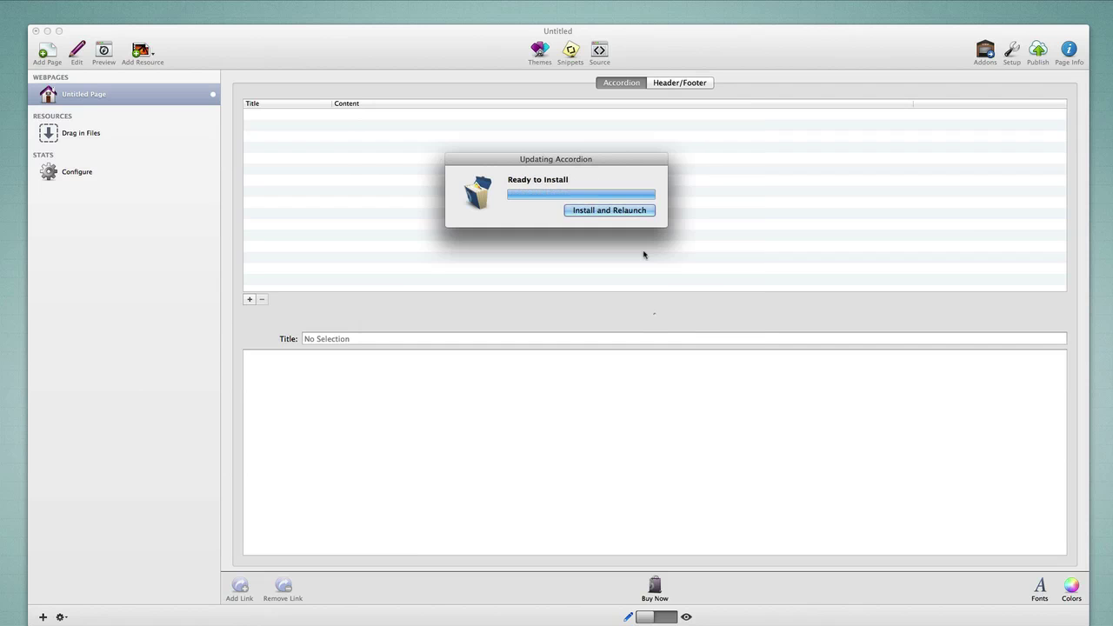
click(630, 215)
click(519, 129)
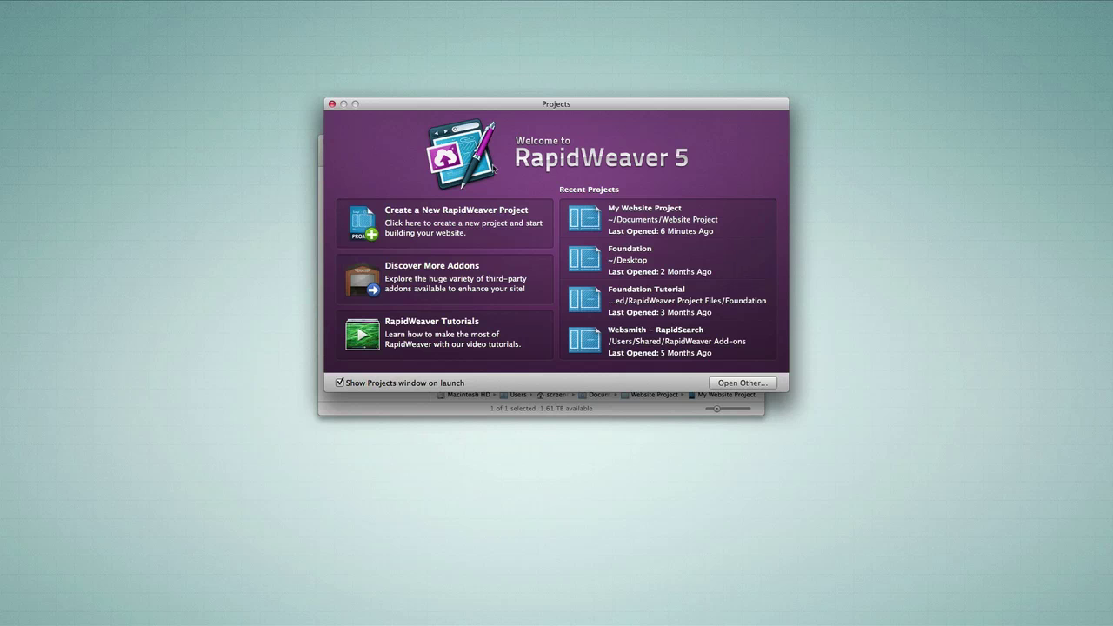
- Create a new RapidWeaver project and add an Accordion page, keeping the default page title
click(433, 221)
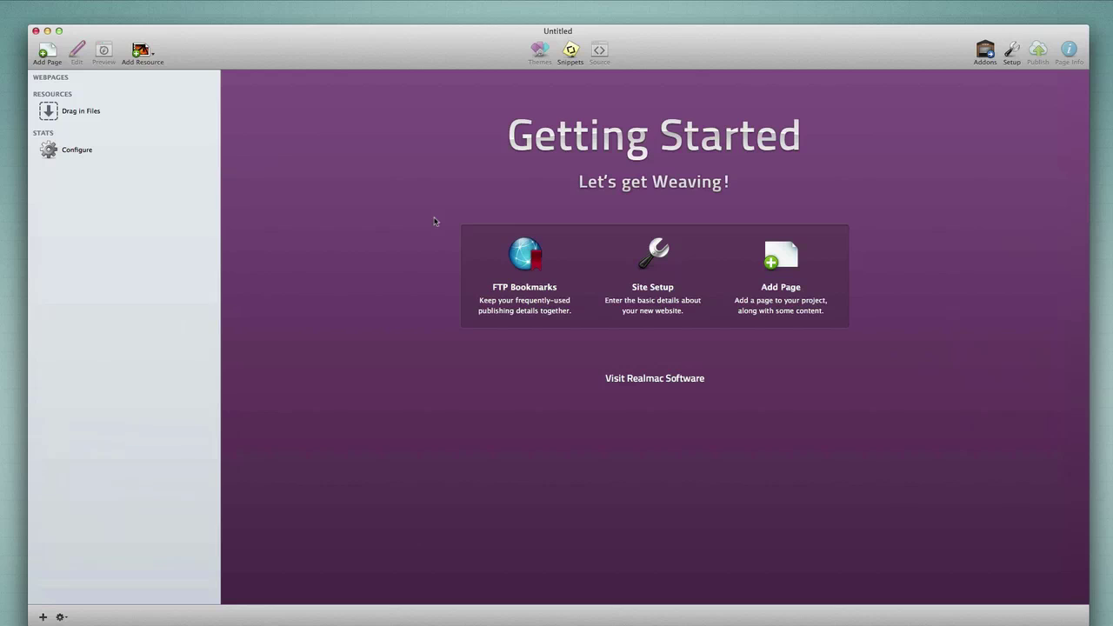
click(48, 54)
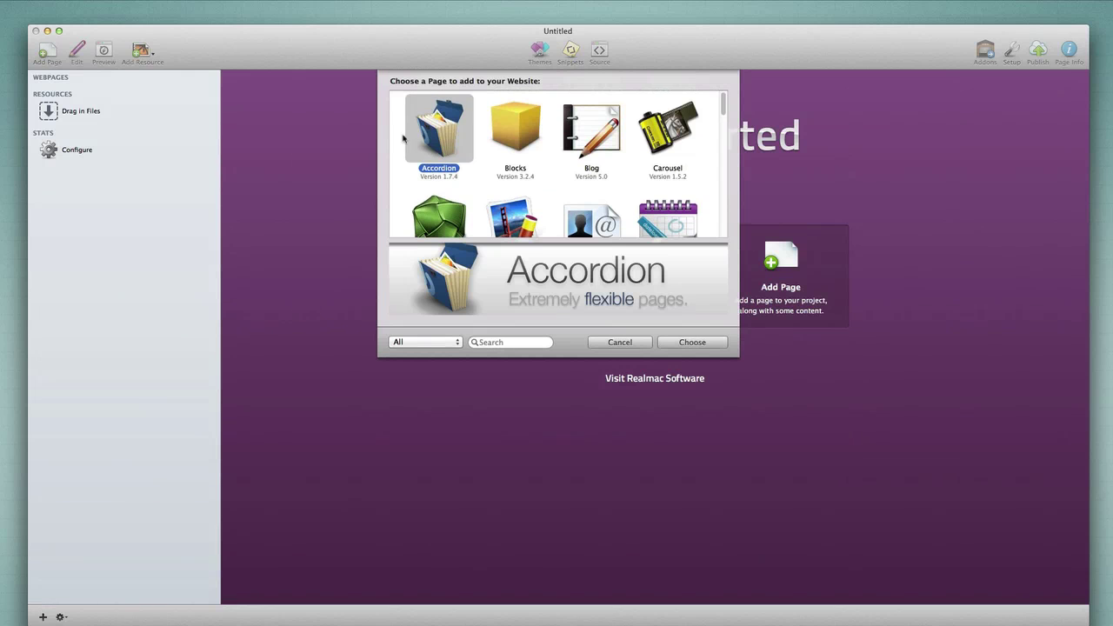
click(693, 345)
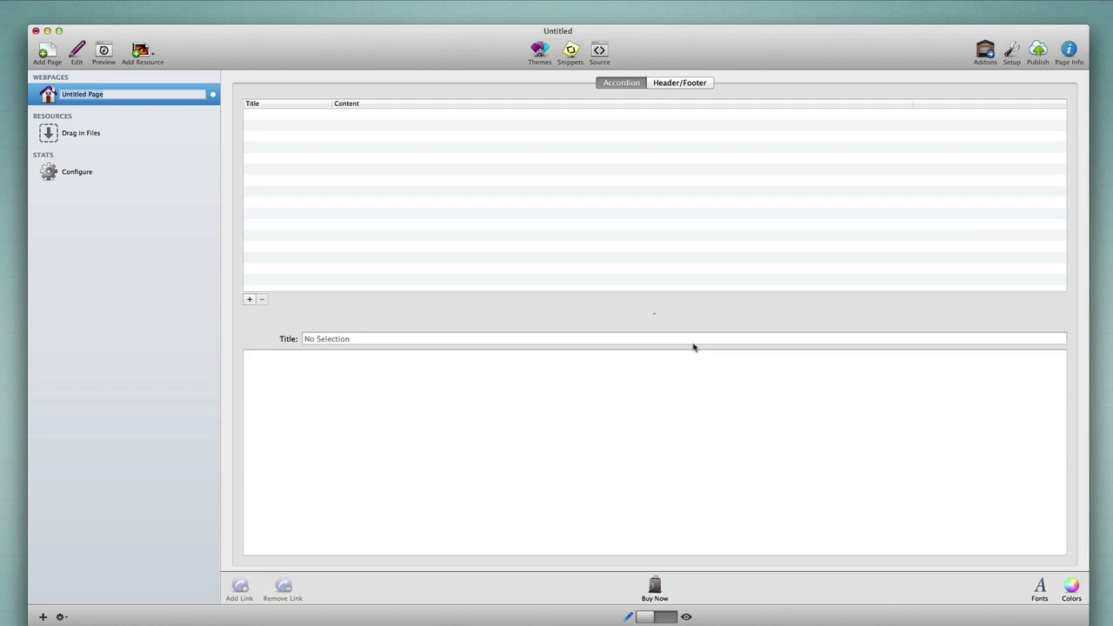
click(47, 97)
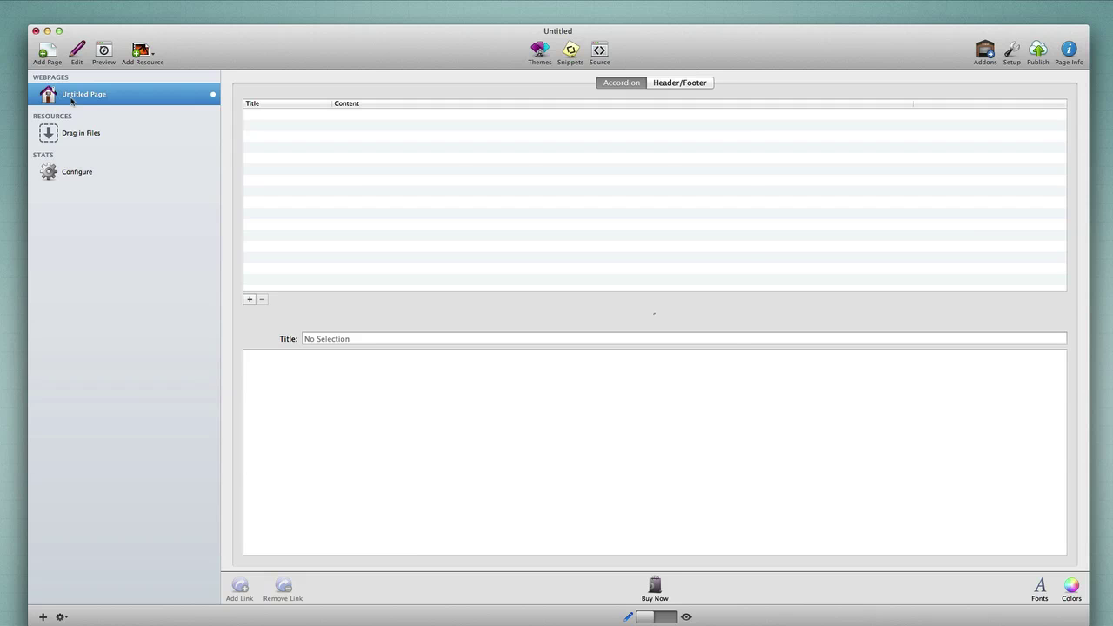
- Add a Blocks page to the project, keeping its default title
click(48, 55)
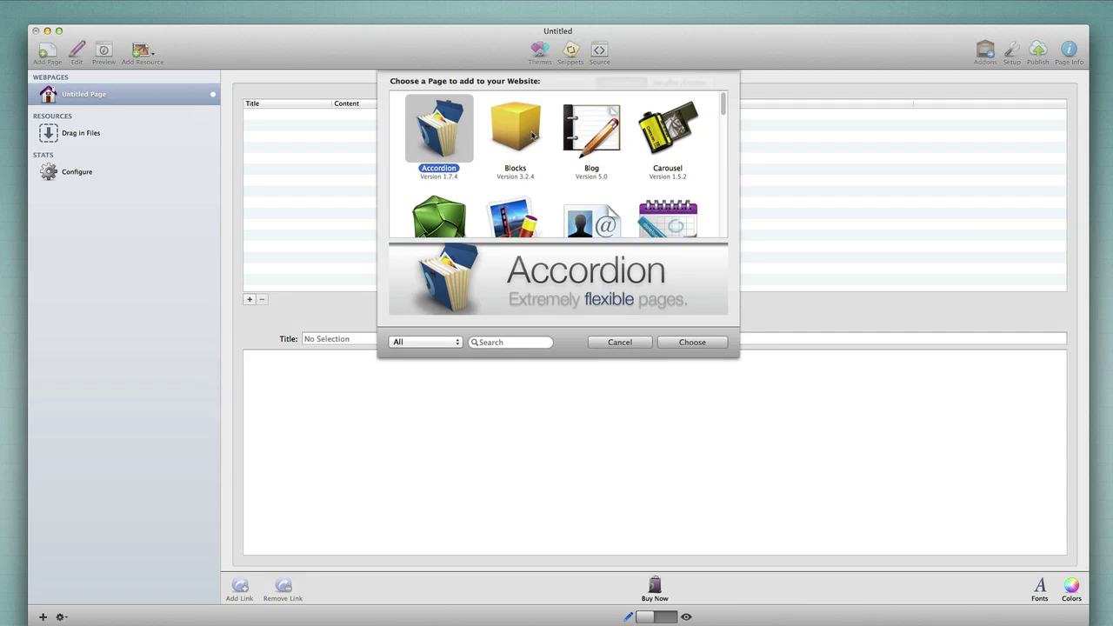
click(532, 132)
click(697, 342)
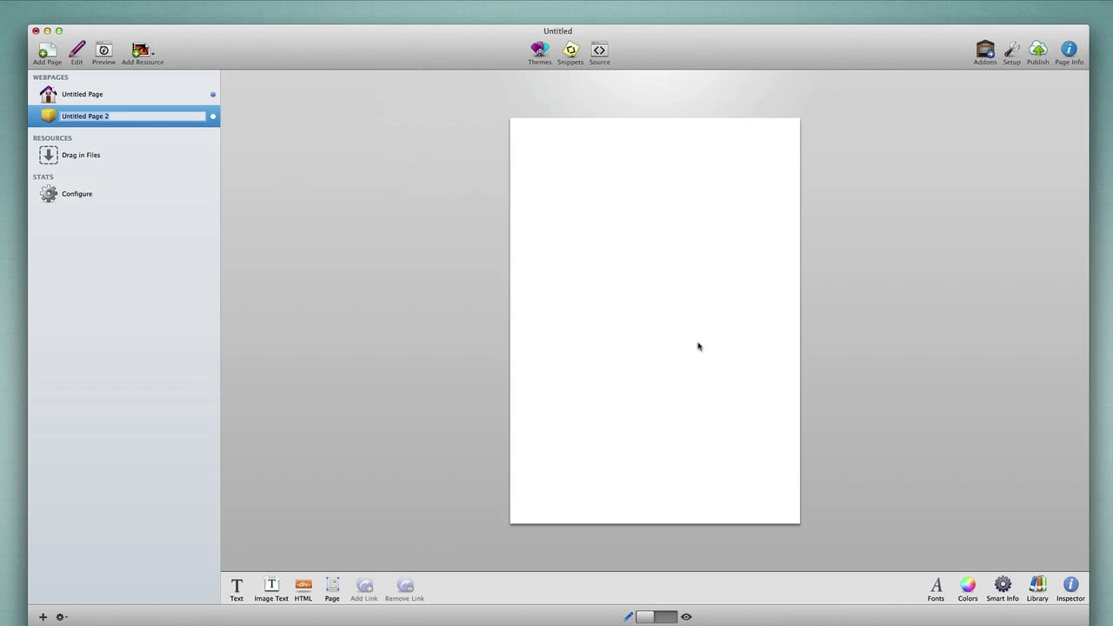
click(48, 118)
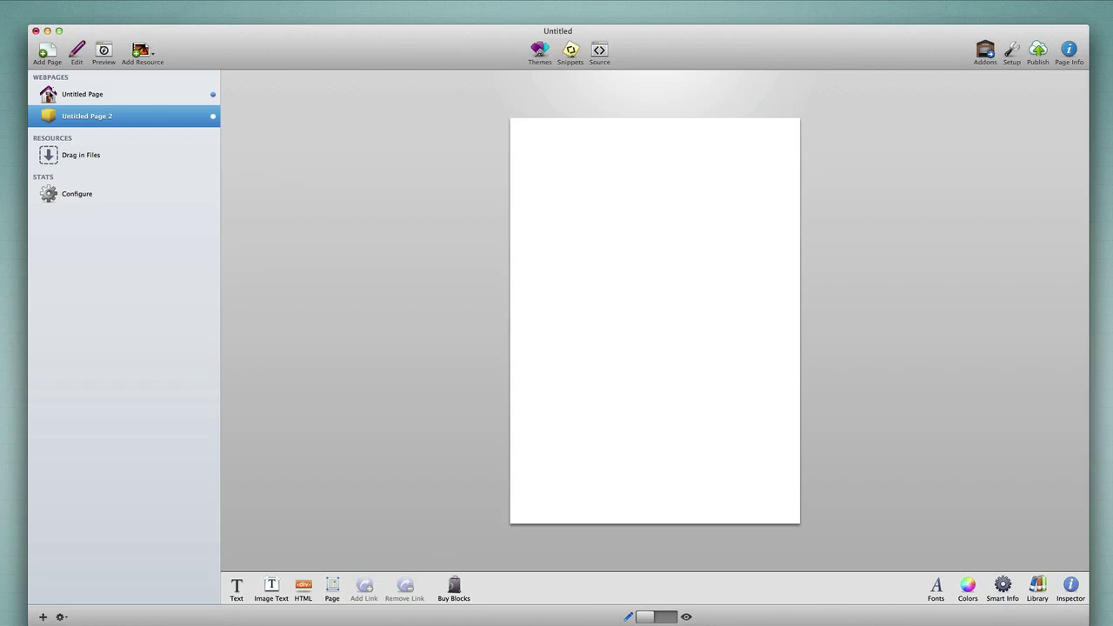
- Add a WeaverPix page to the project and install the WeaverPix plugin update
click(48, 50)
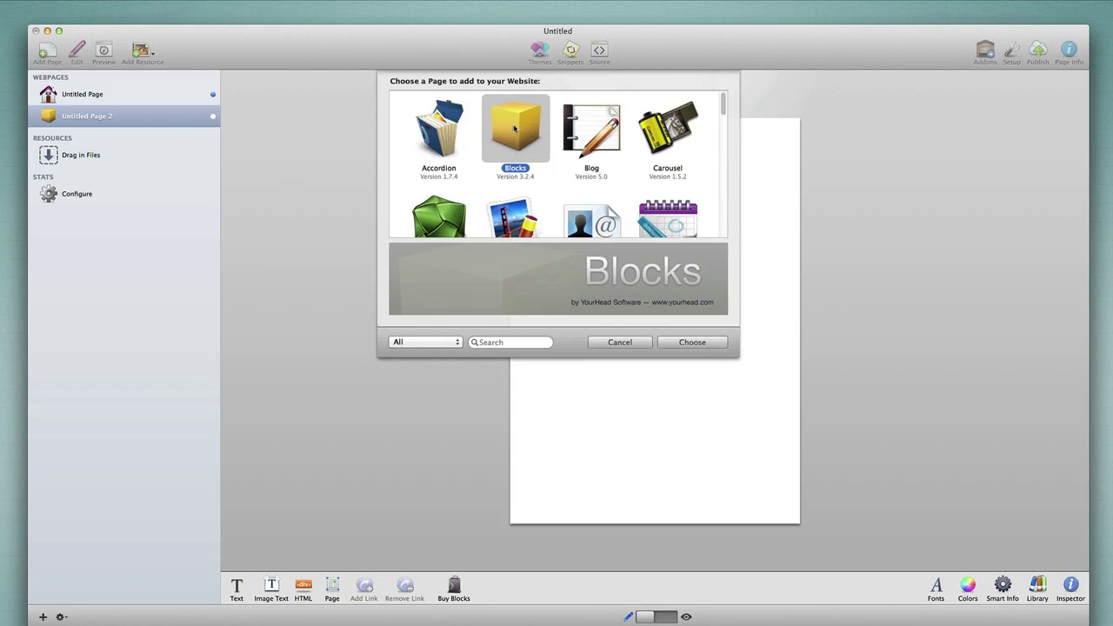
scroll(514, 128, down, 3)
scroll(514, 129, down, 2)
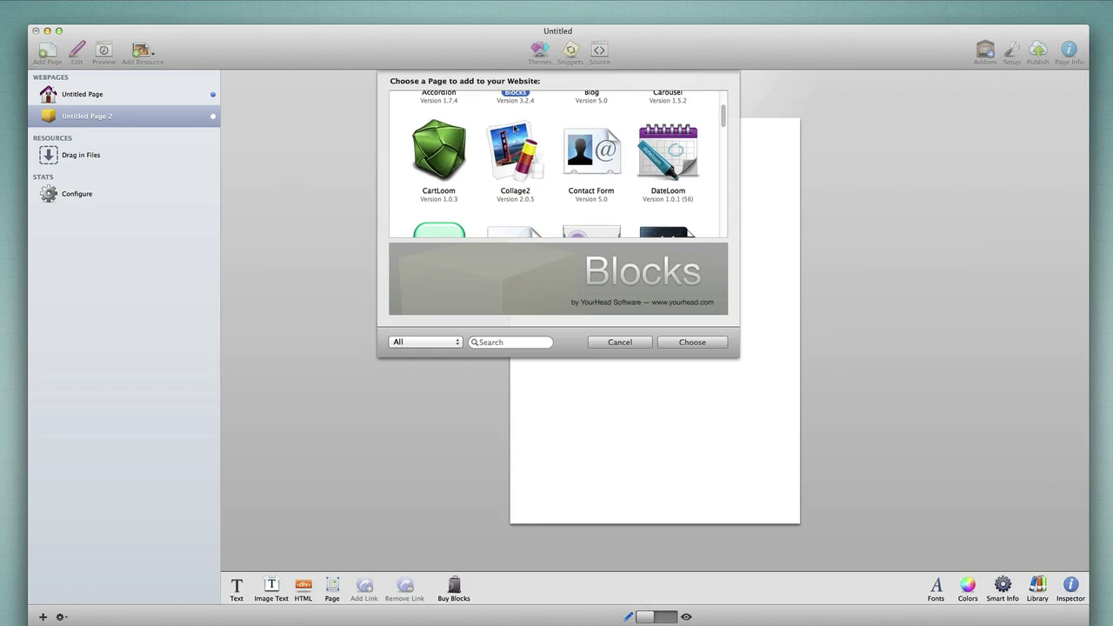
scroll(515, 129, down, 5)
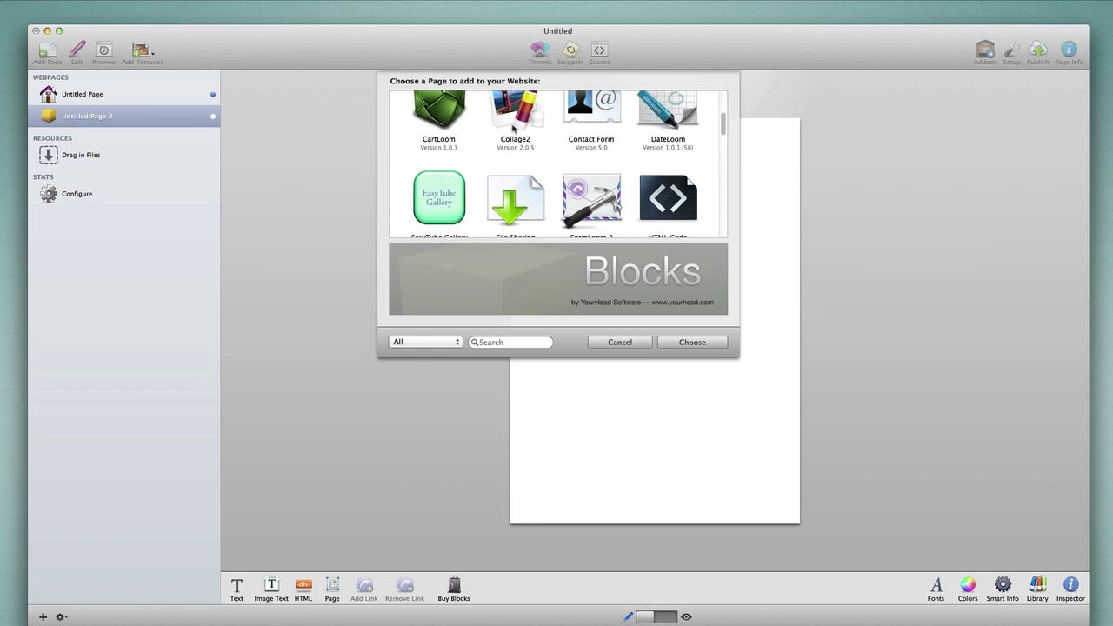
scroll(512, 129, down, 10)
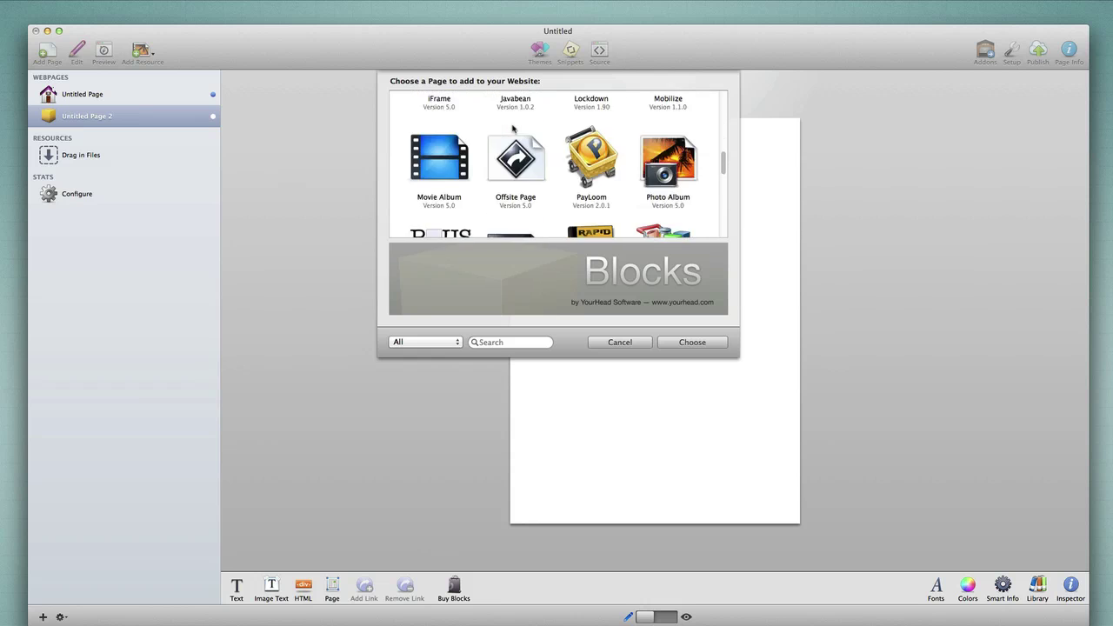
scroll(513, 129, up, 3)
click(677, 148)
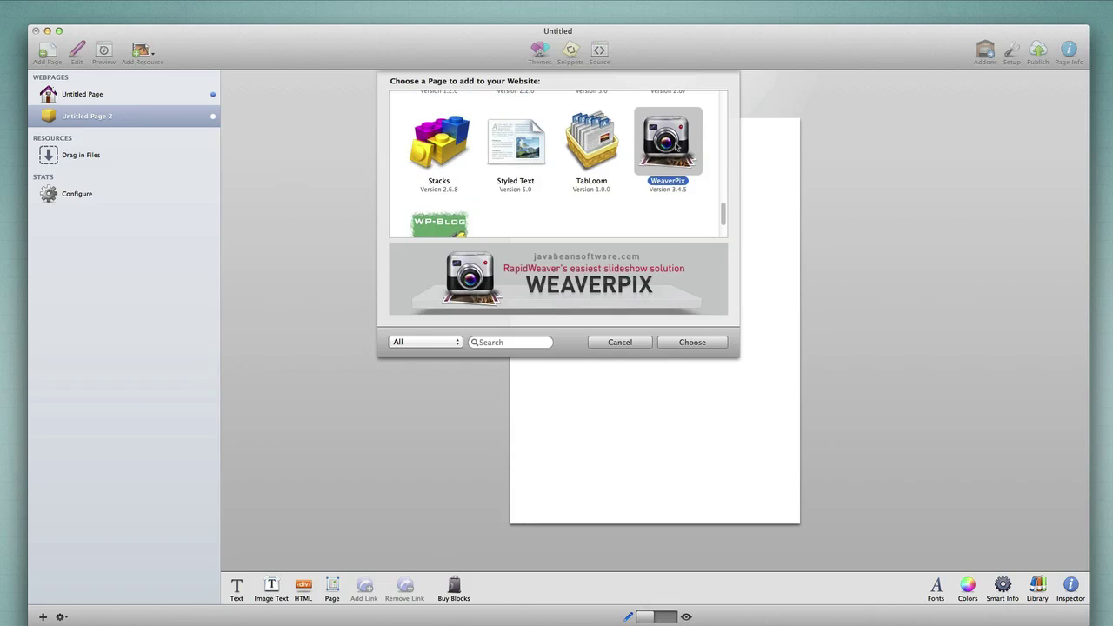
click(692, 342)
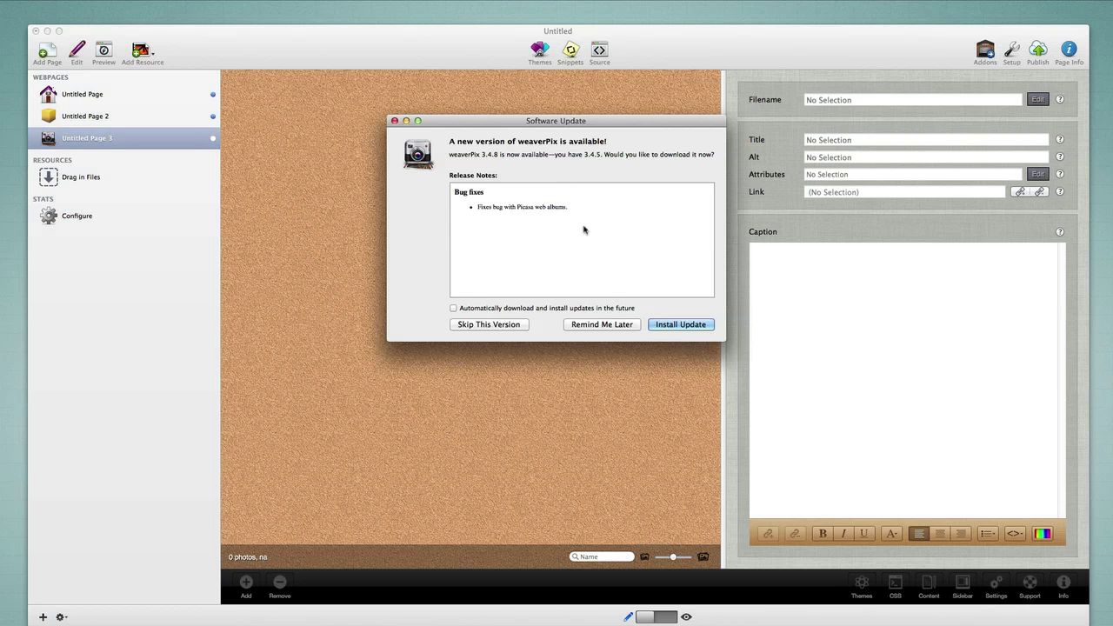
click(678, 323)
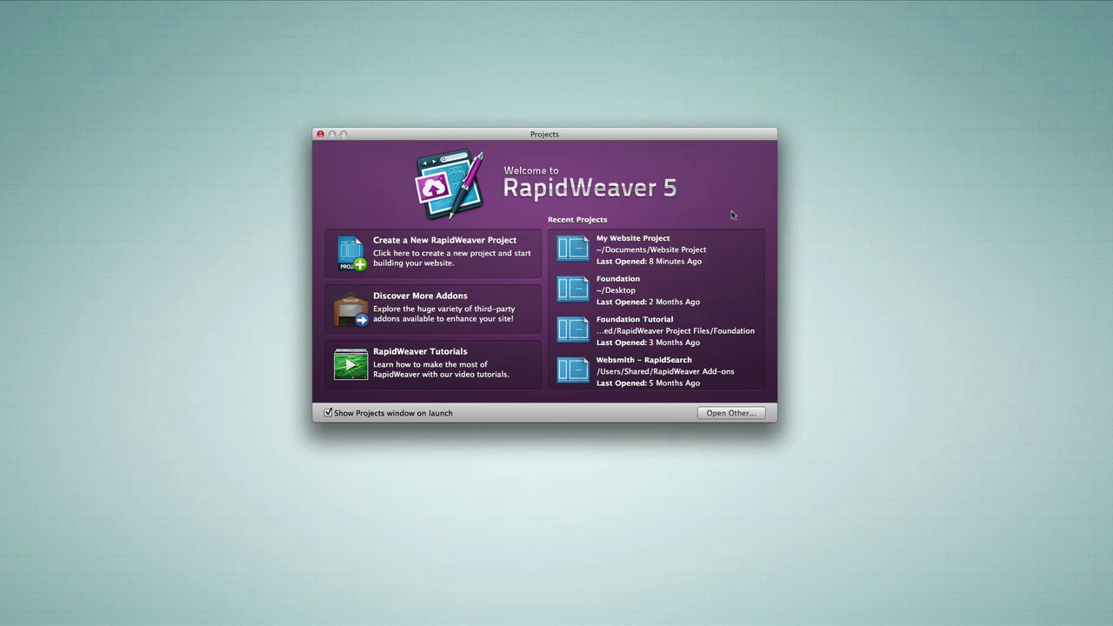
- Create a new RapidWeaver project and add a WeaverPix page, keeping the default page title
click(439, 248)
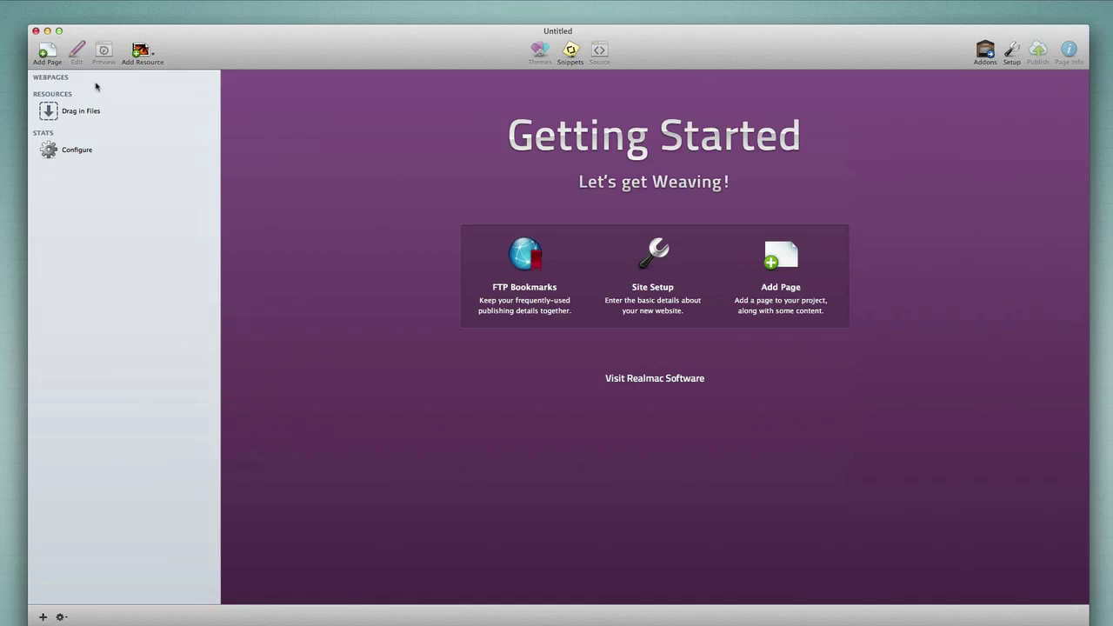
click(47, 52)
scroll(572, 155, down, 10)
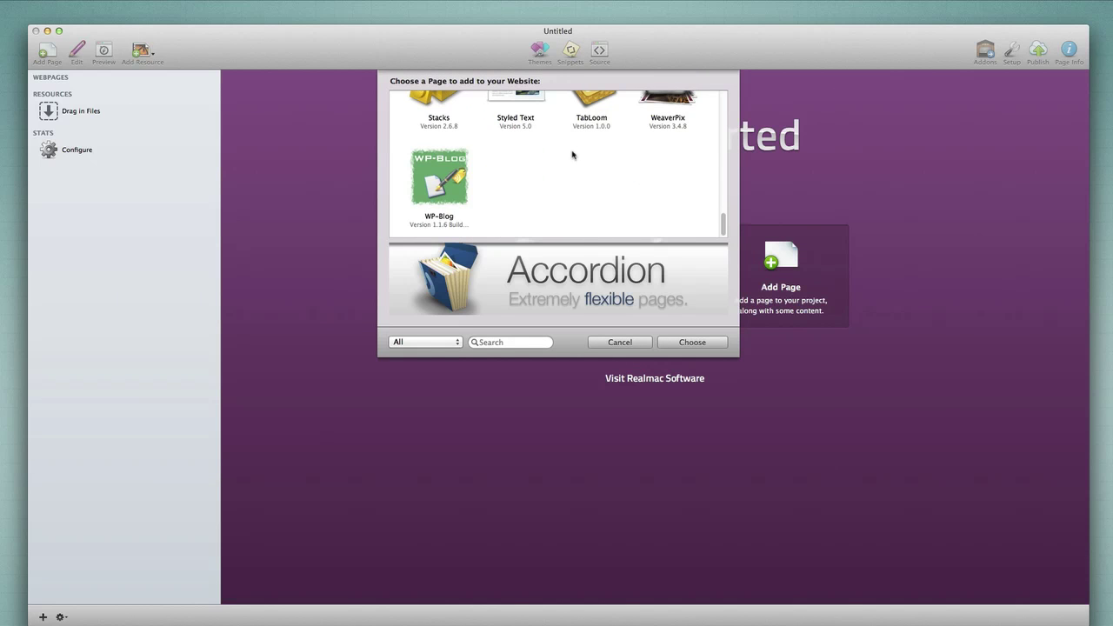
scroll(572, 157, up, 3)
click(661, 143)
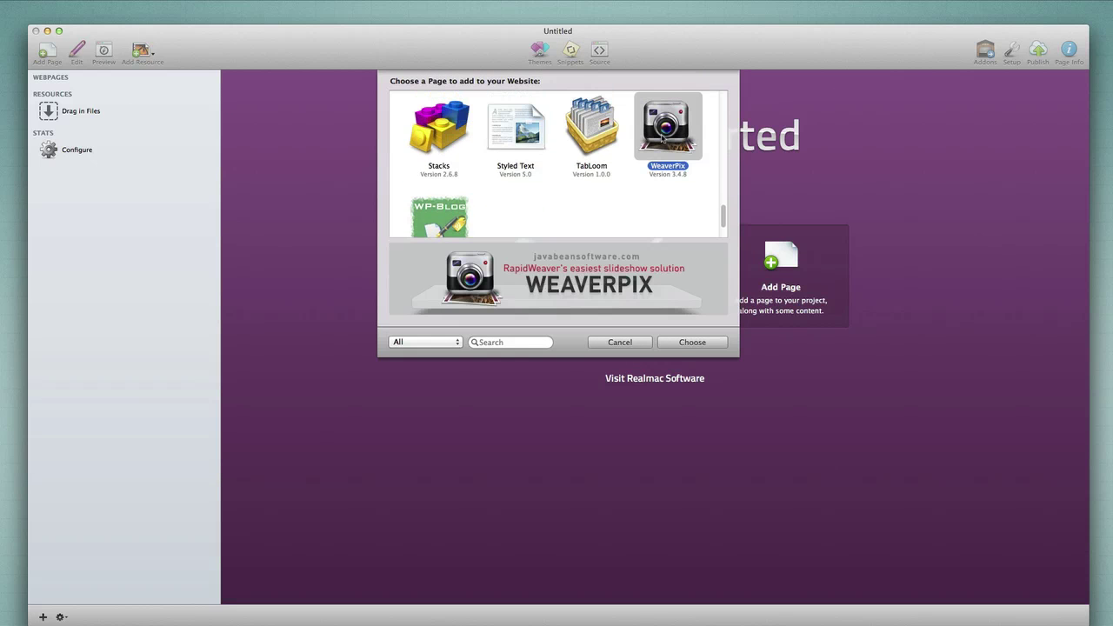
click(676, 346)
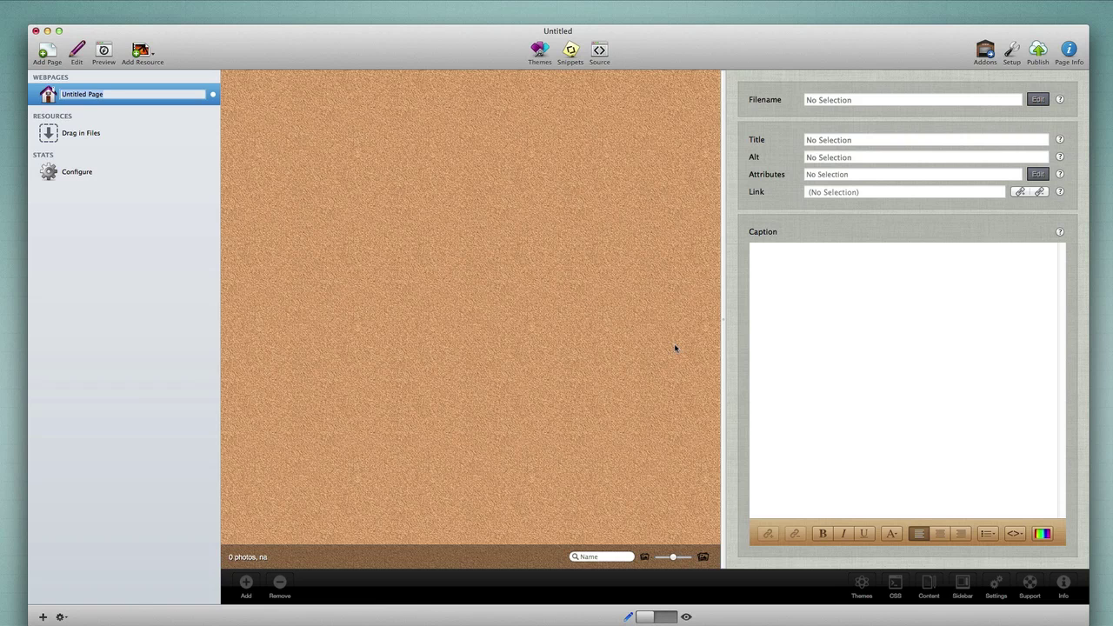
click(54, 95)
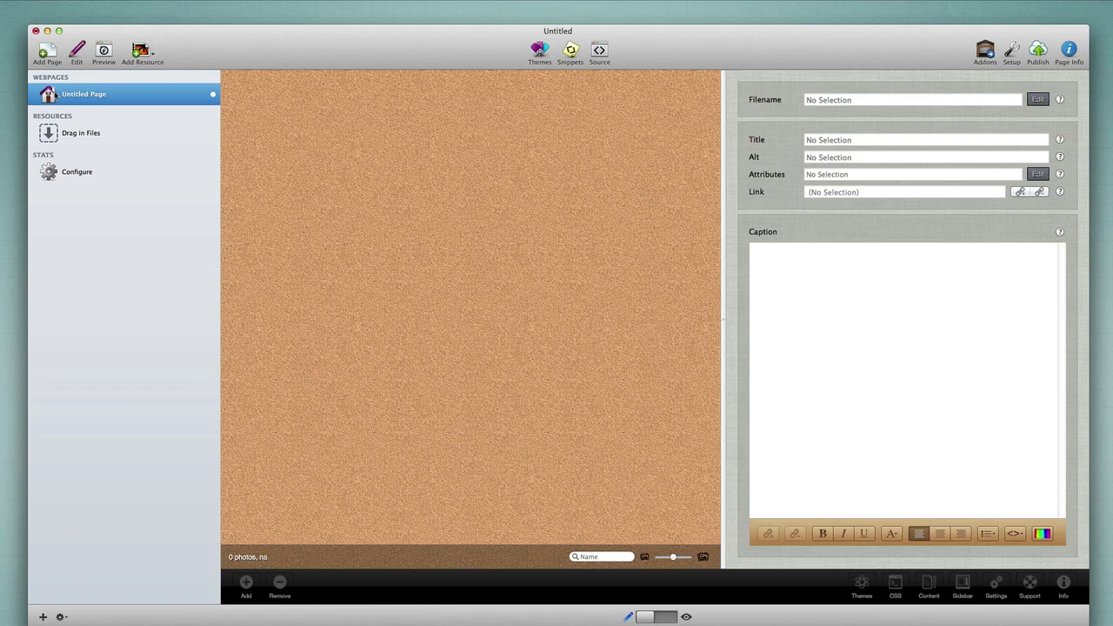
- Add a PlusKit page to the project, keeping its default title
click(48, 50)
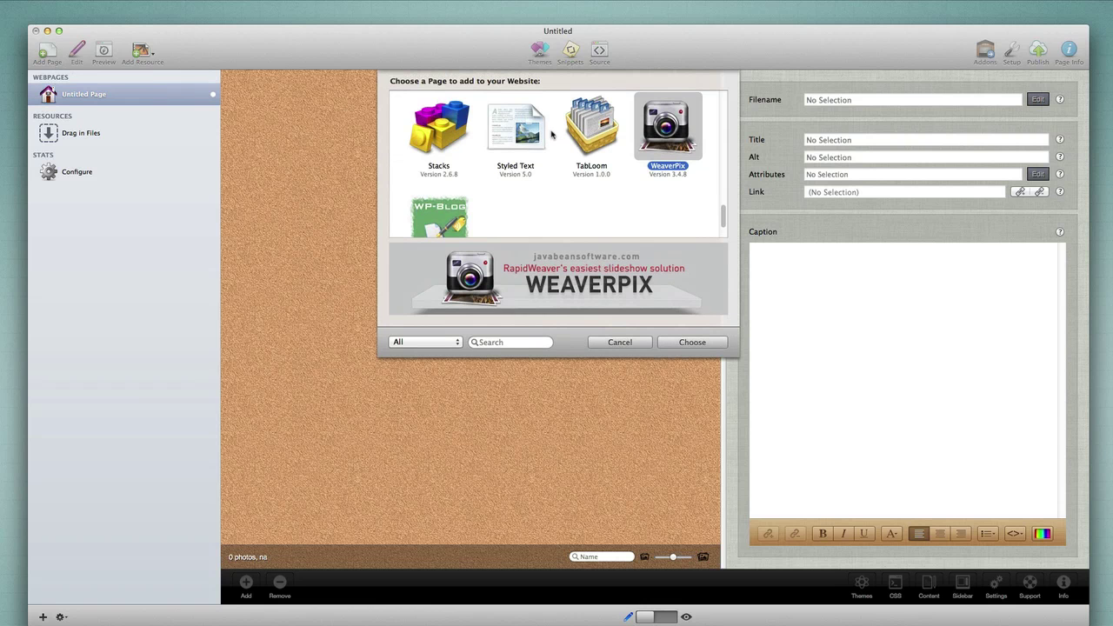
scroll(580, 172, up, 3)
scroll(580, 172, up, 5)
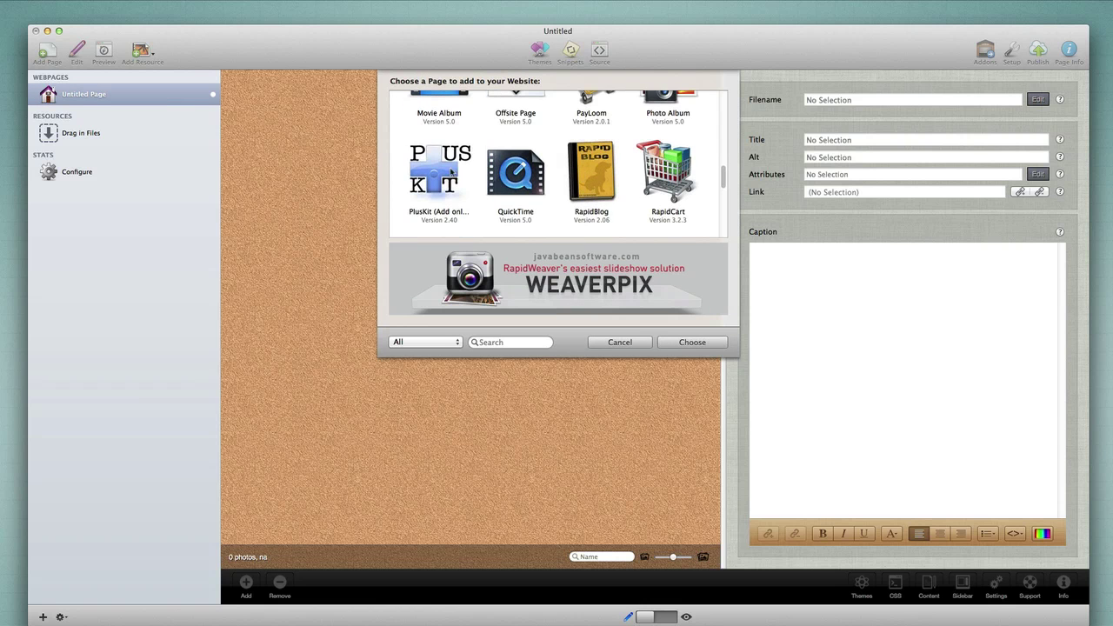
click(419, 174)
click(692, 341)
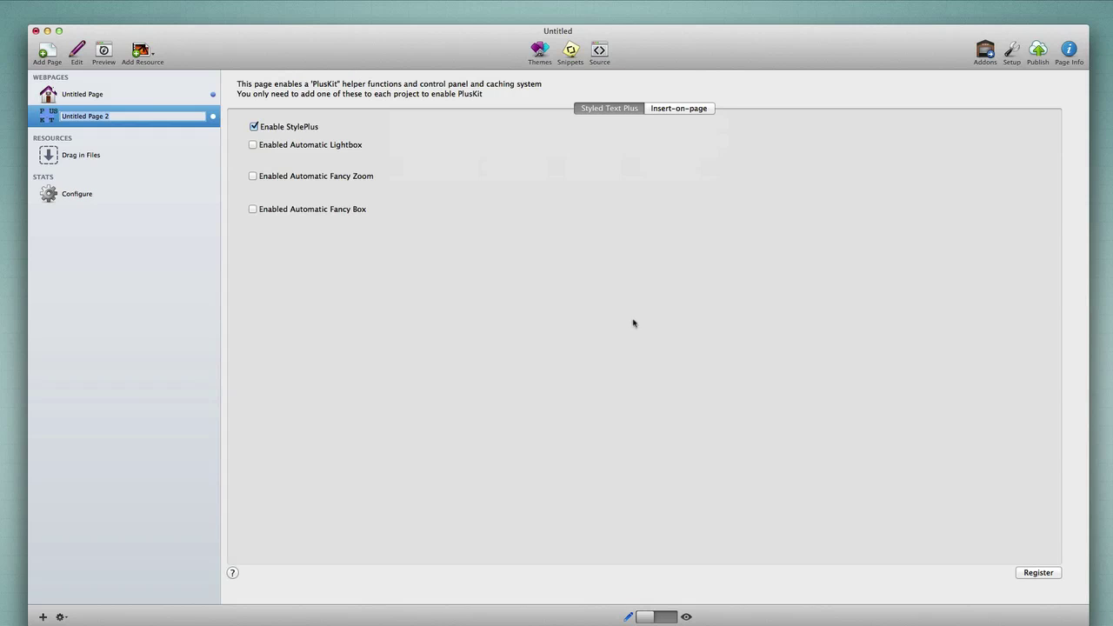
click(44, 115)
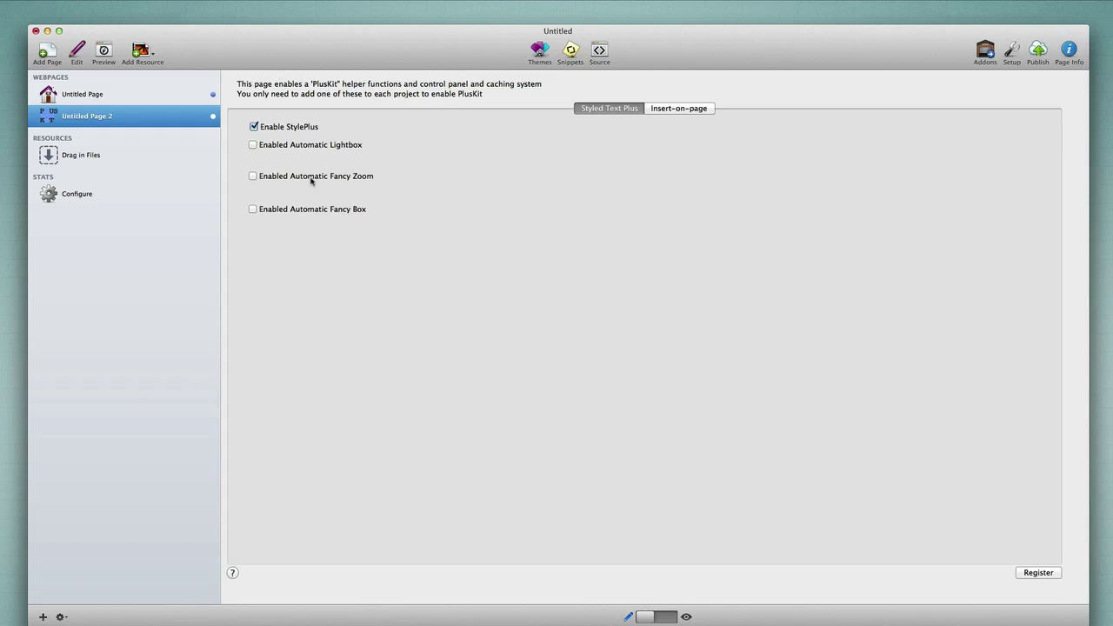
- Close the untitled project without saving it and switch to the upgrade guide in Safari
click(36, 31)
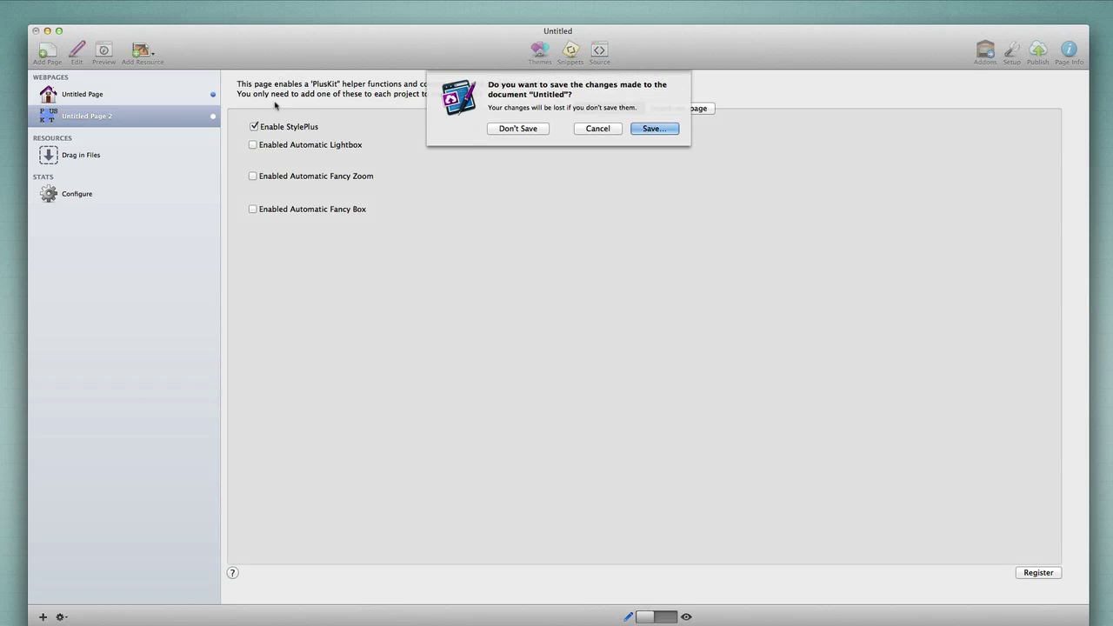
click(516, 129)
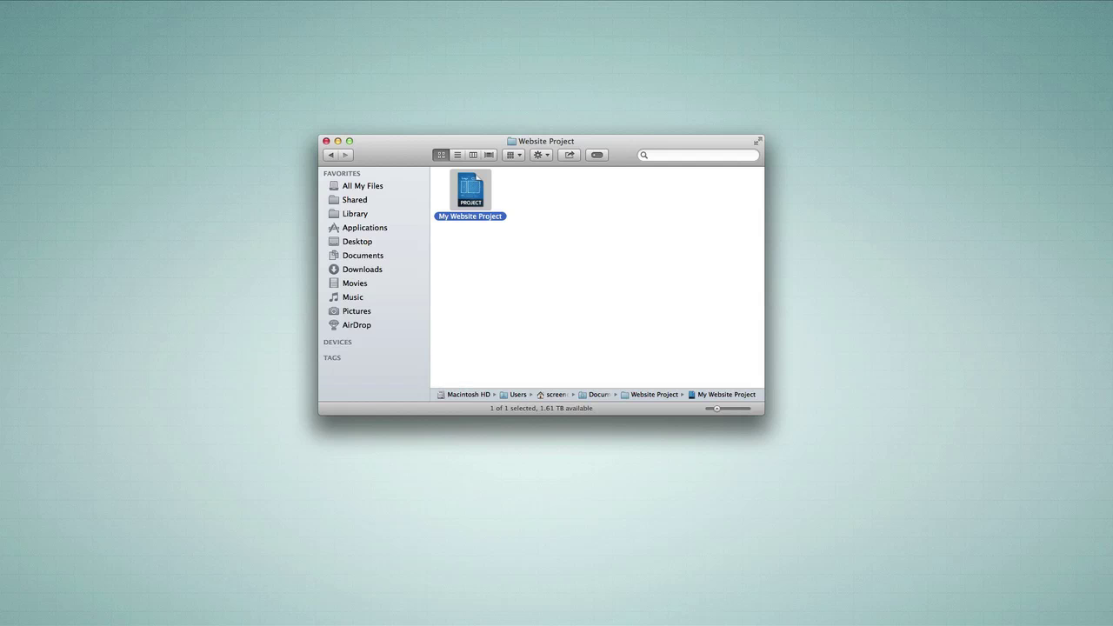
key(super+Tab)
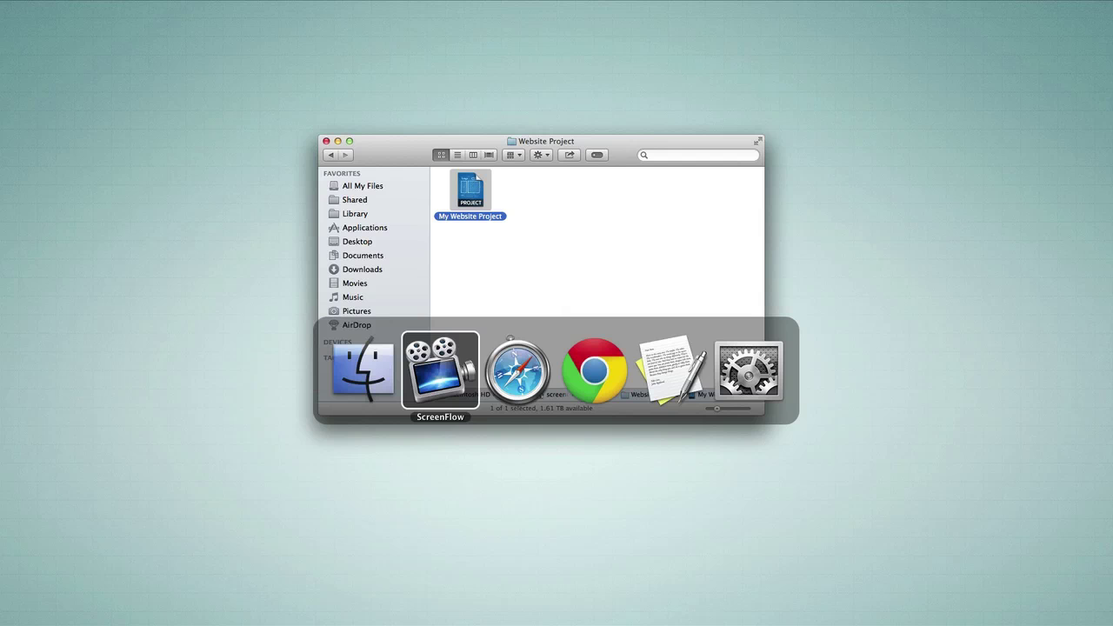
key(super+Tab)
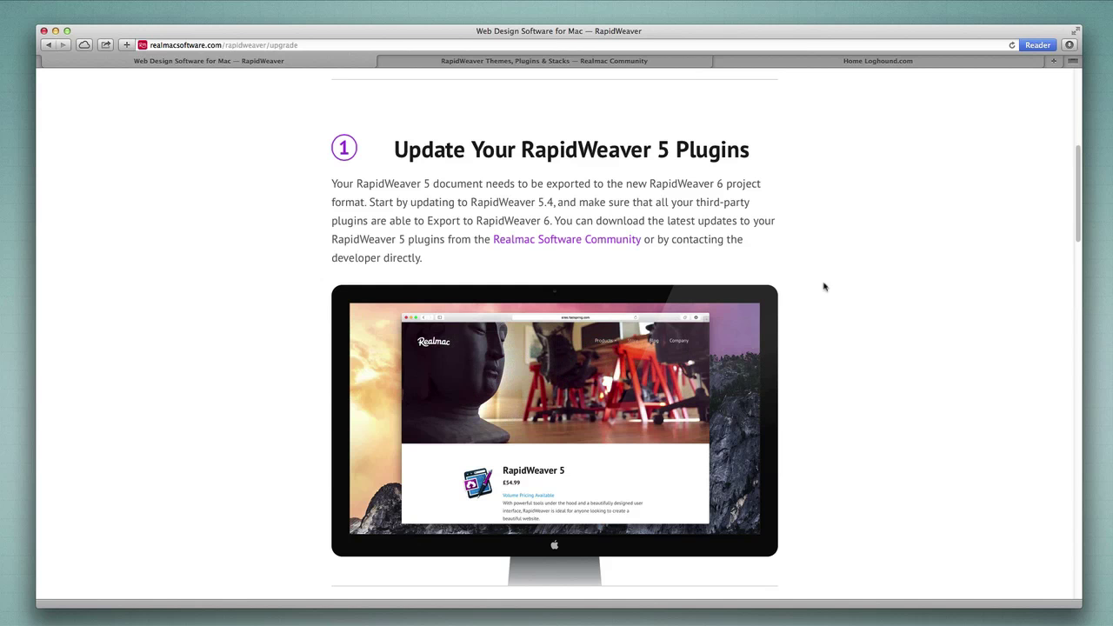
- Read the section of the upgrade guide on updating to RapidWeaver 5.4 and exporting
scroll(844, 272, down, 10)
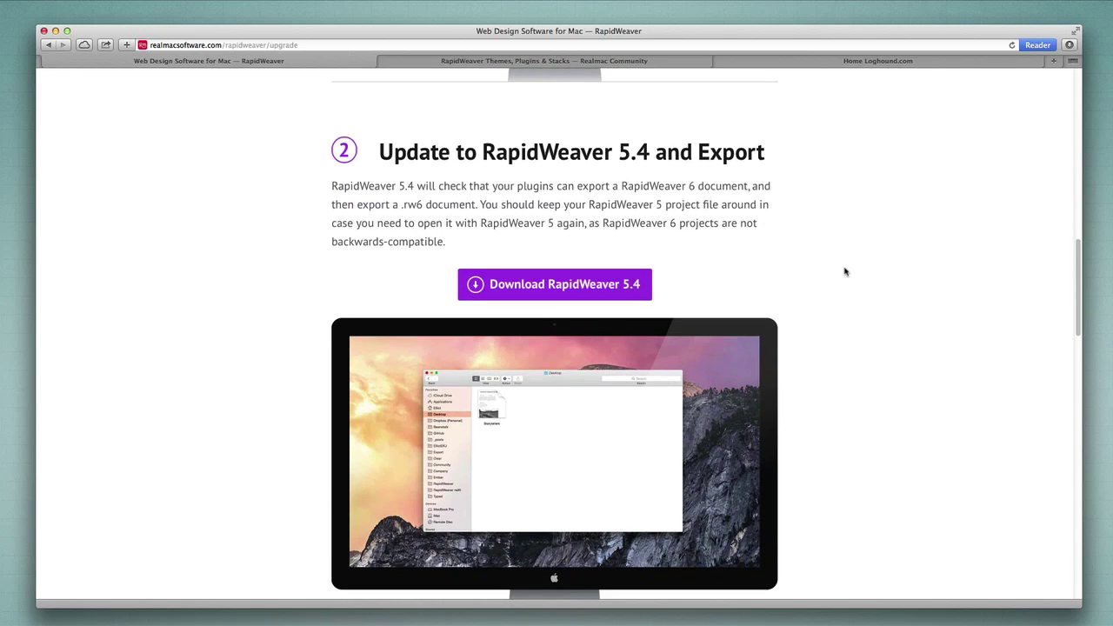
scroll(844, 272, down, 1)
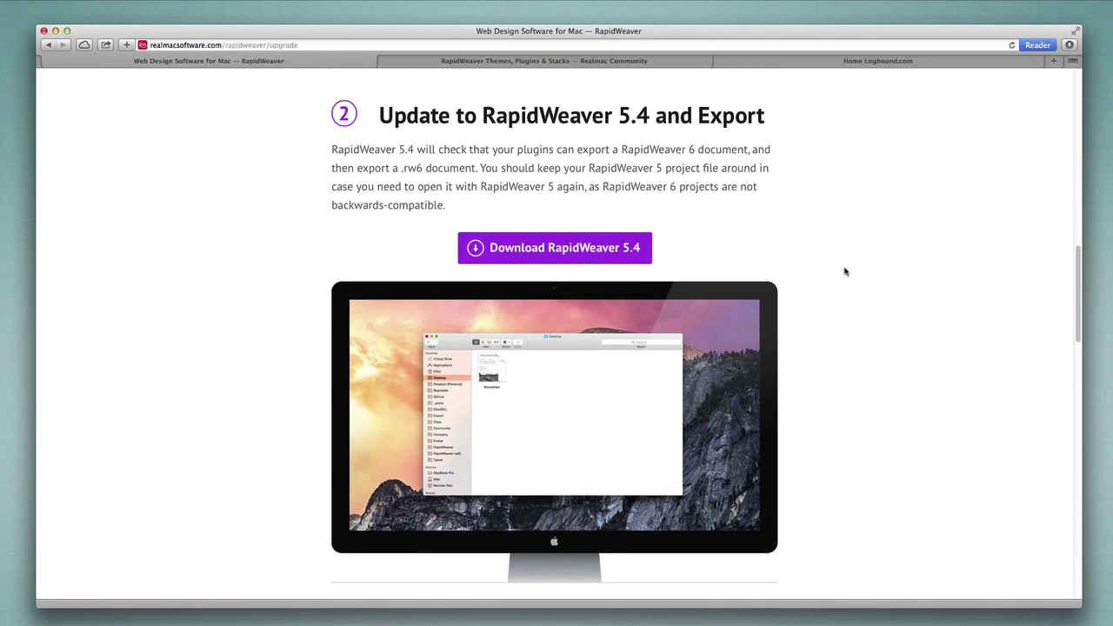
scroll(844, 272, down, 1)
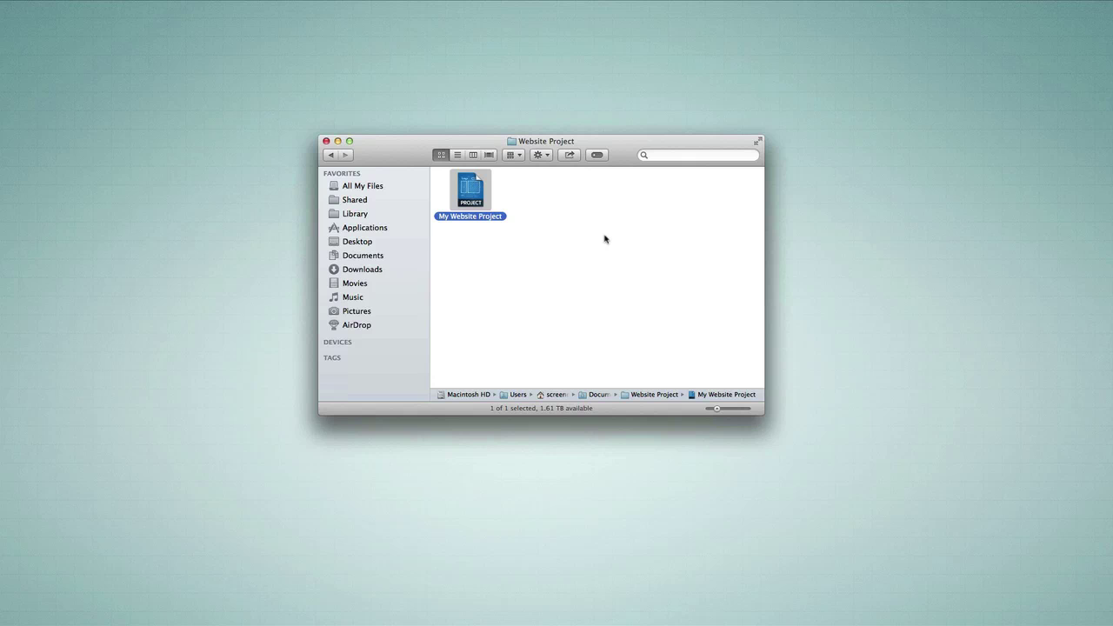
- Open My Website Project from the Website Project folder in RapidWeaver
click(495, 240)
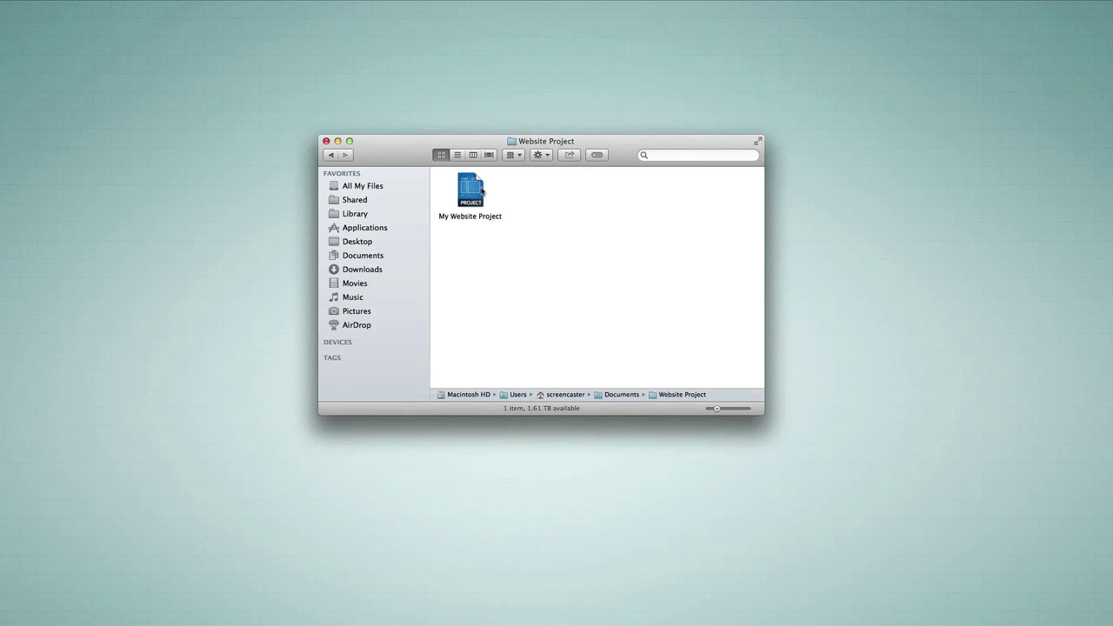
click(479, 192)
double_click(476, 191)
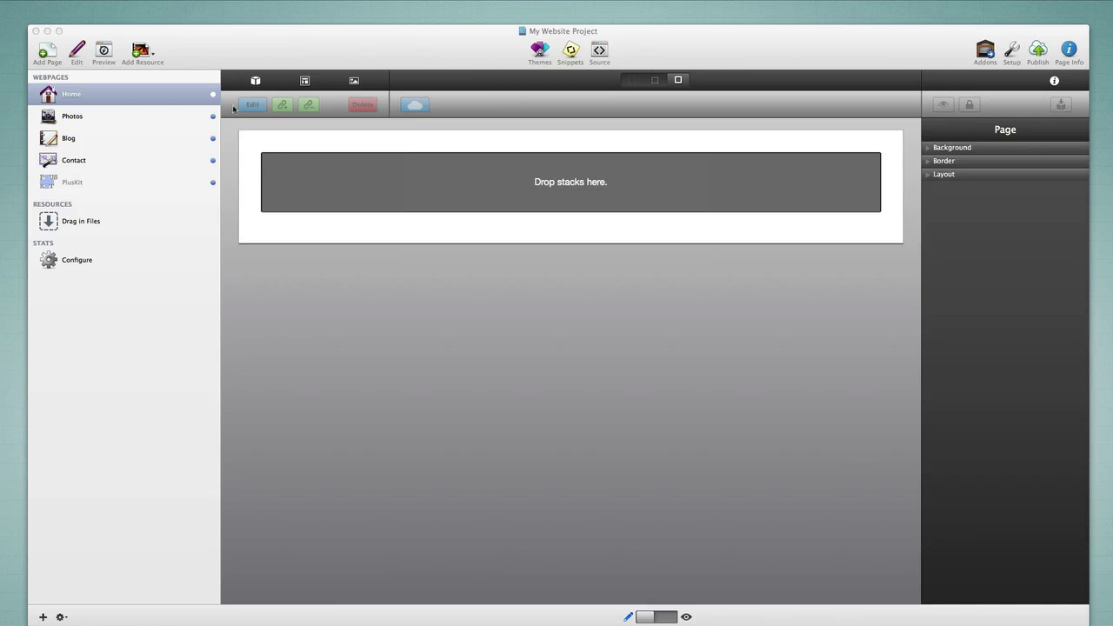
- Review the project's Photos, Contact and PlusKit pages to see which plugins they use, and return to the Home page
click(116, 94)
click(114, 115)
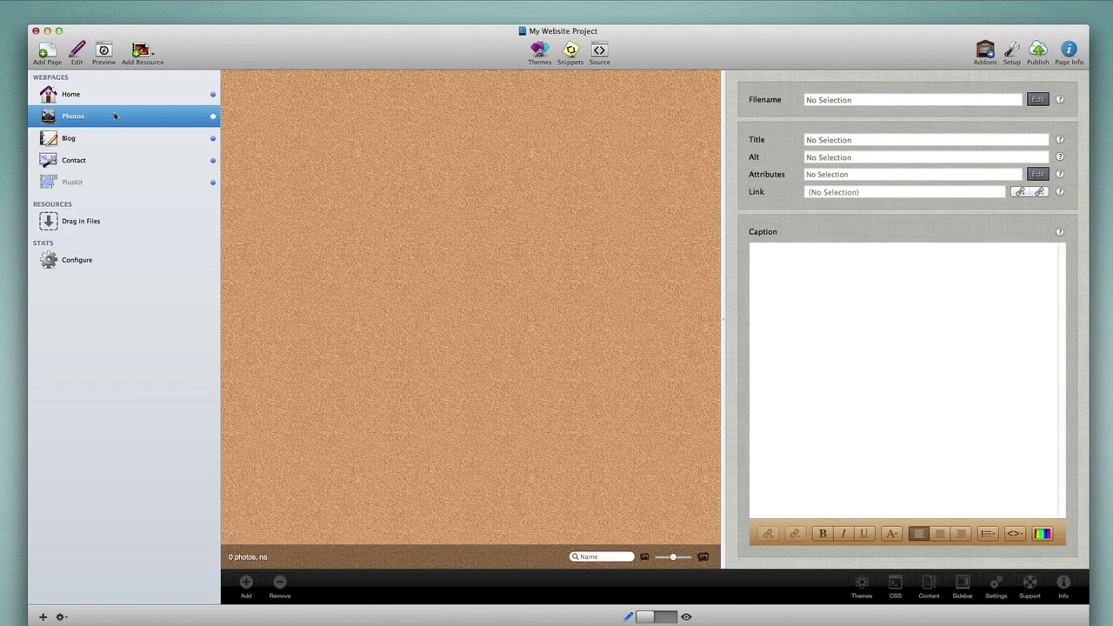
click(113, 159)
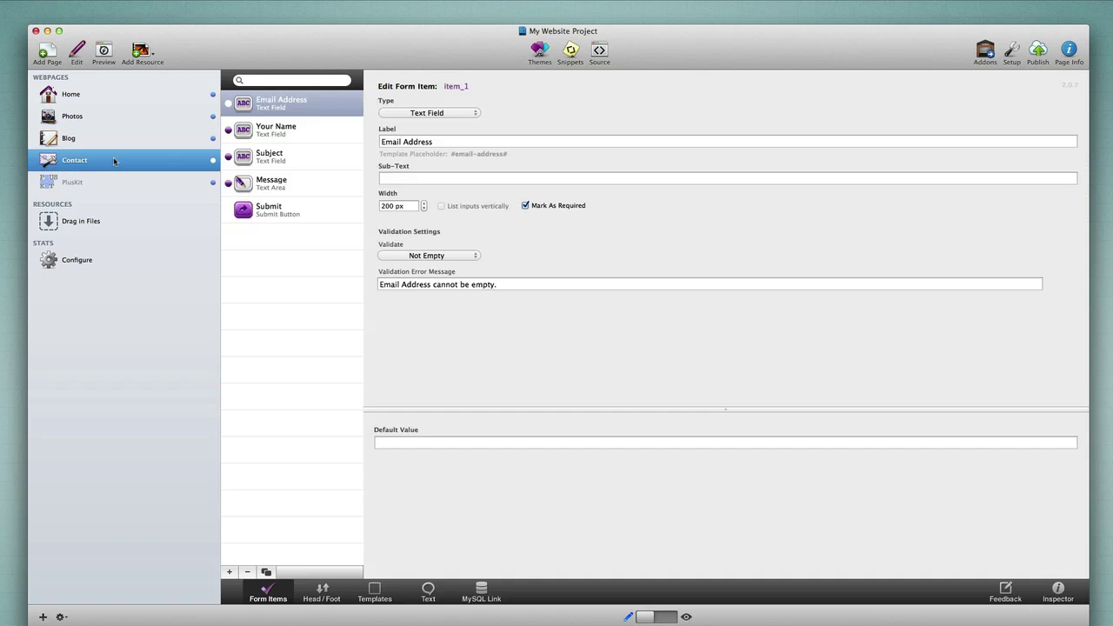
click(101, 186)
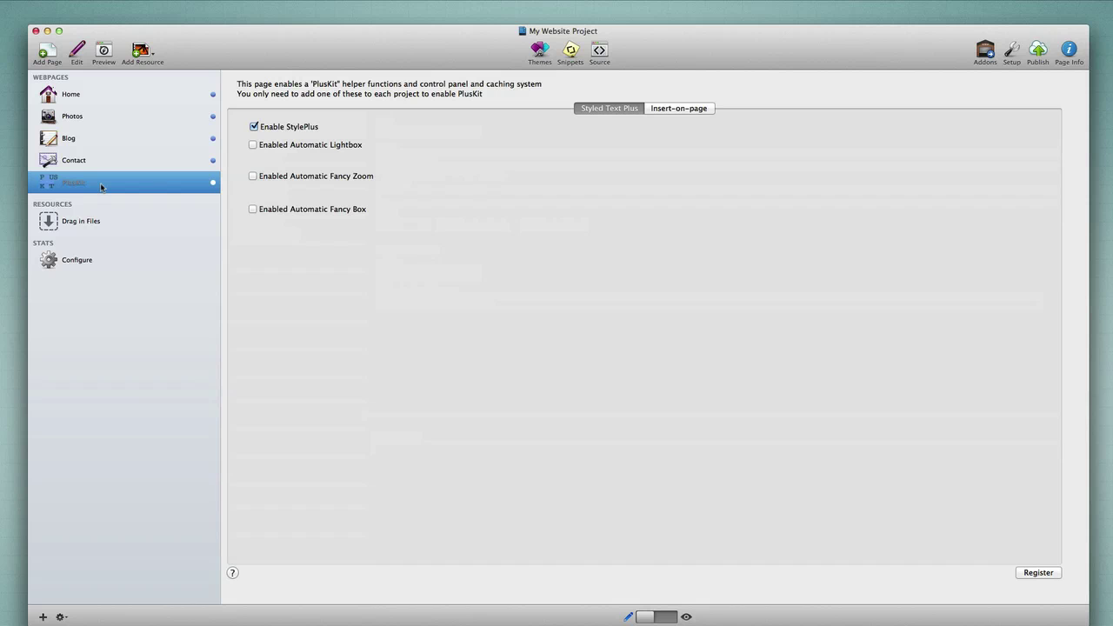
click(97, 94)
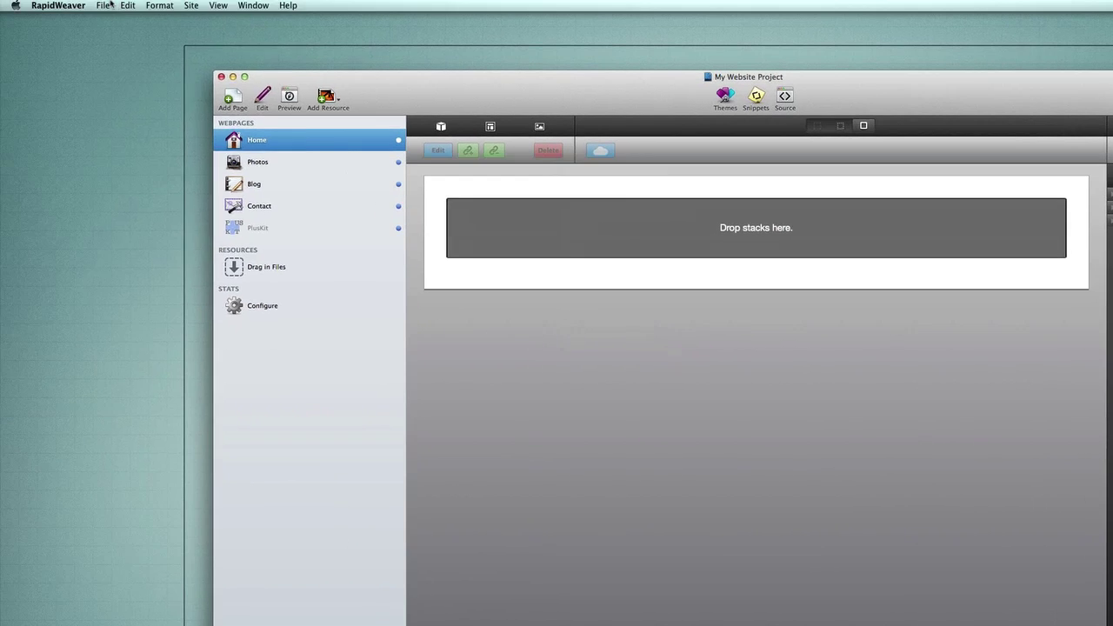
- Try to export My Website Project to RapidWeaver 6
click(102, 5)
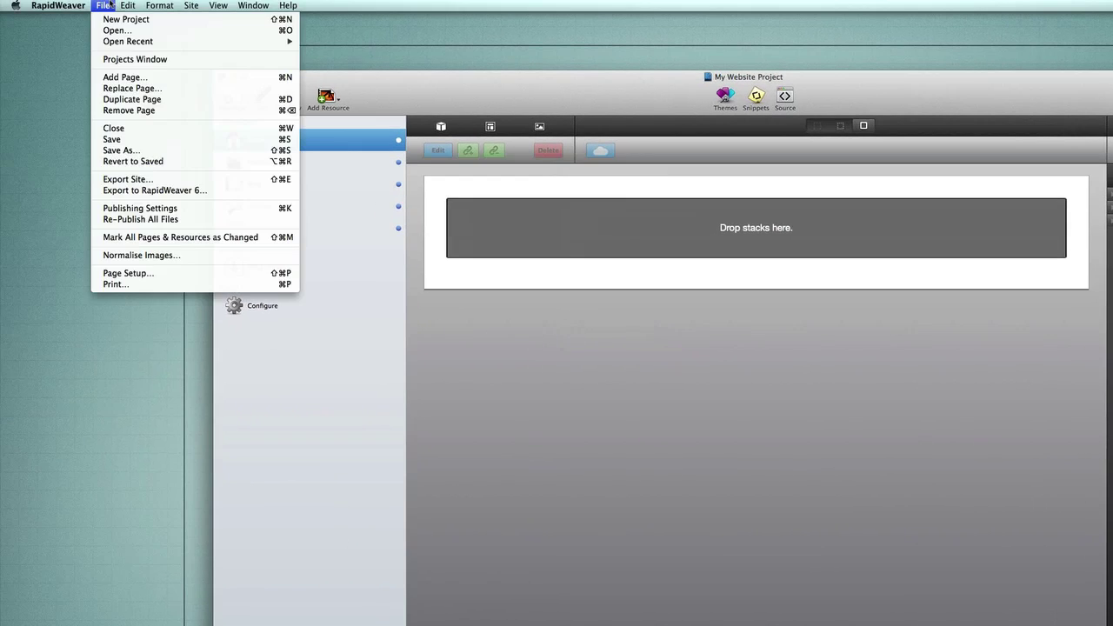
click(161, 190)
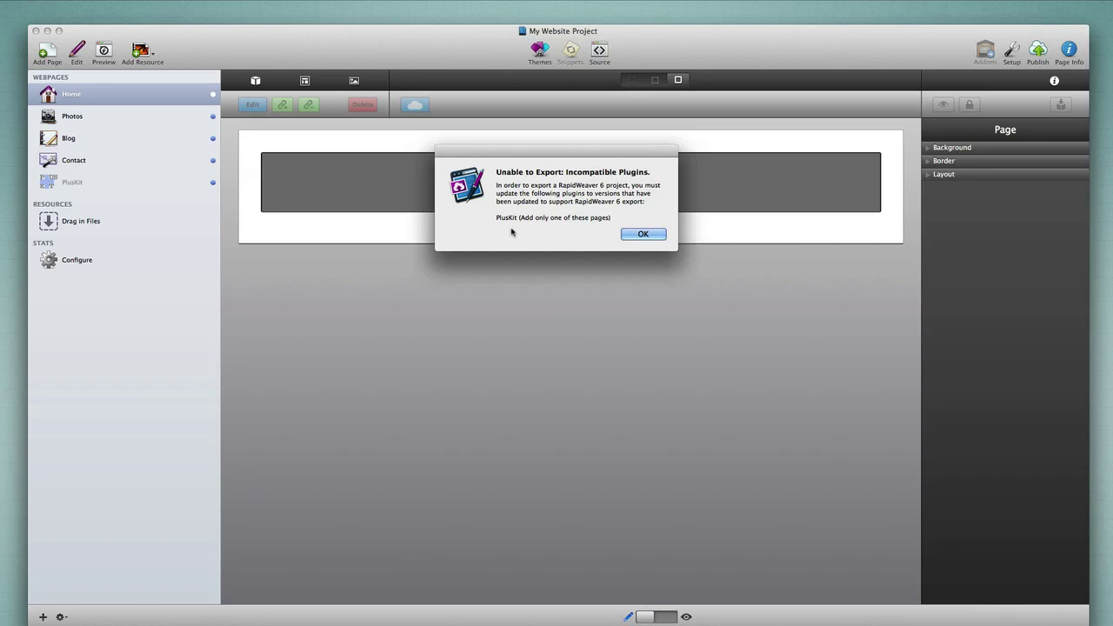
click(643, 234)
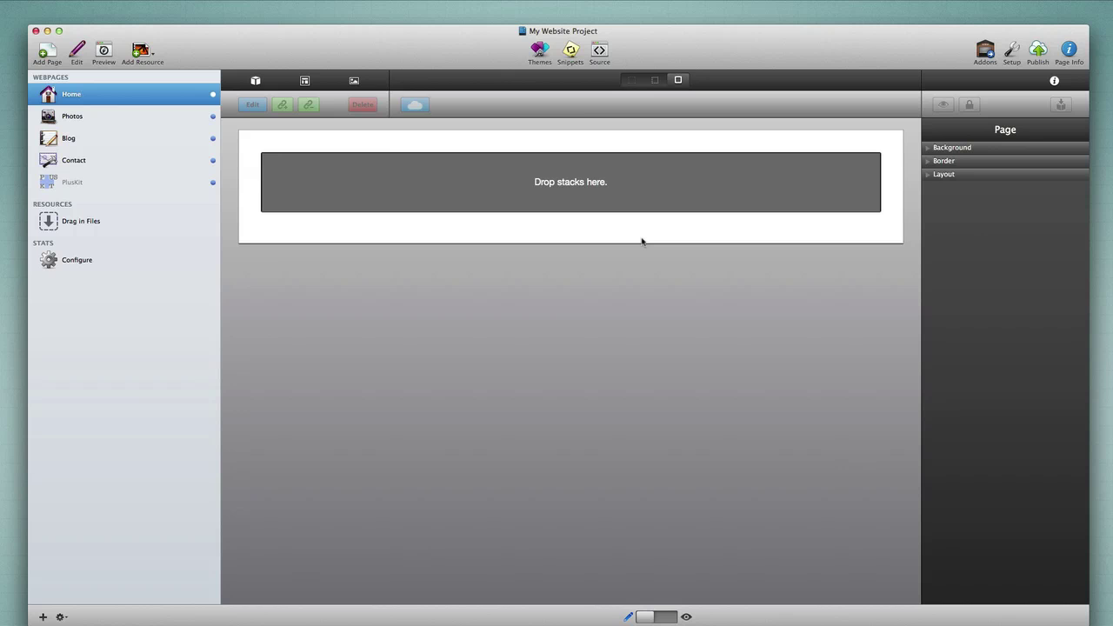
- Switch to Safari and browse the Realmac Community plugins list for plugin updates
key(super+Tab)
key(super+Tab)
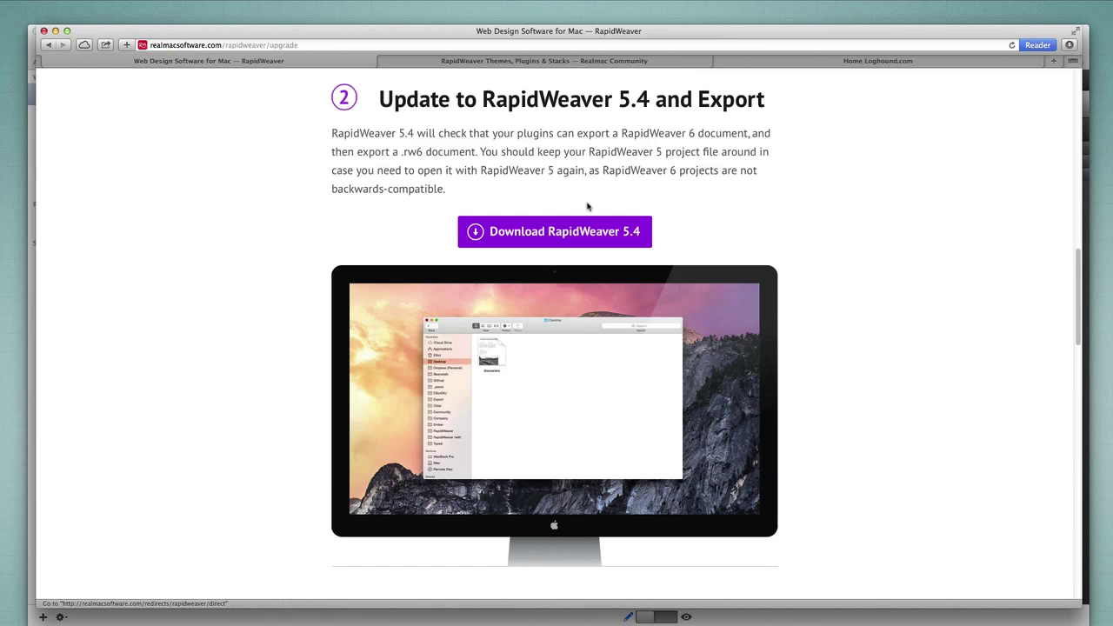
click(482, 63)
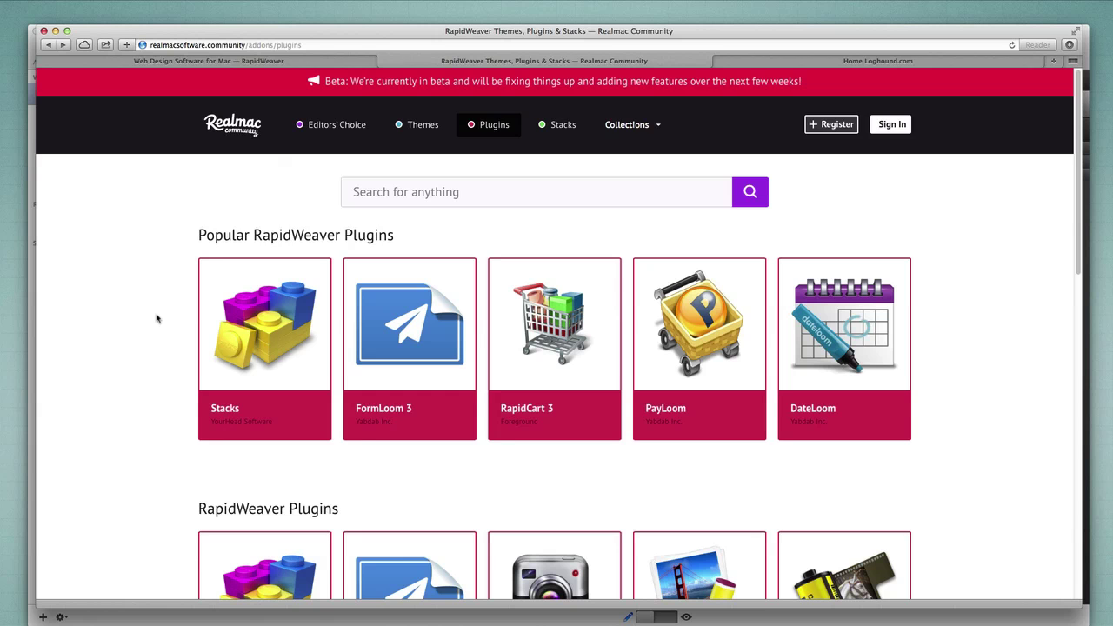
scroll(156, 318, down, 3)
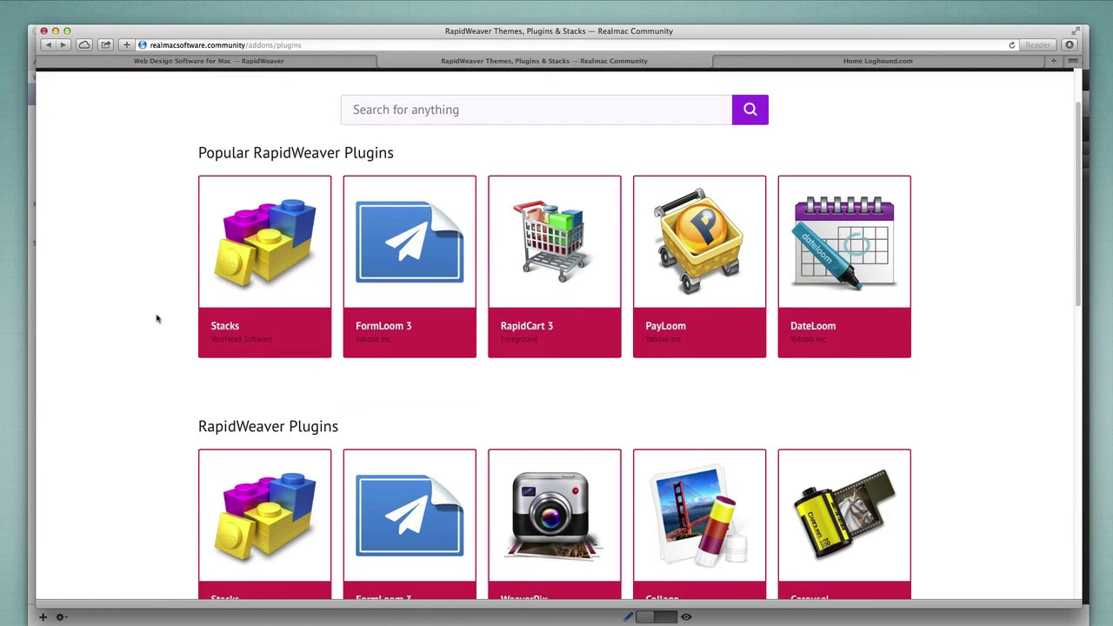
scroll(156, 318, down, 6)
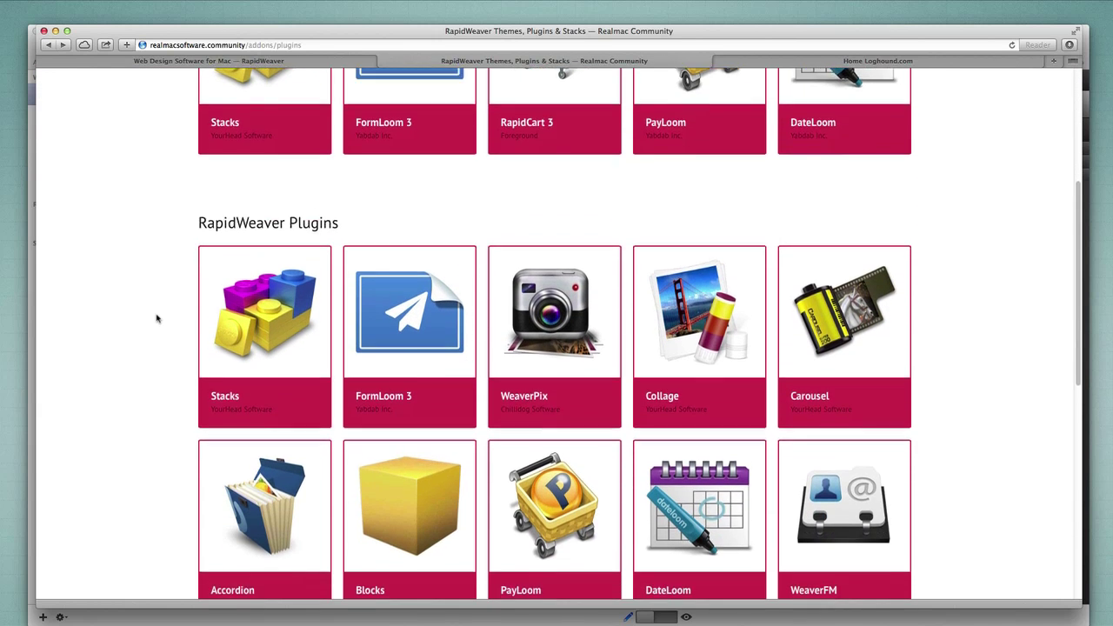
scroll(156, 318, down, 2)
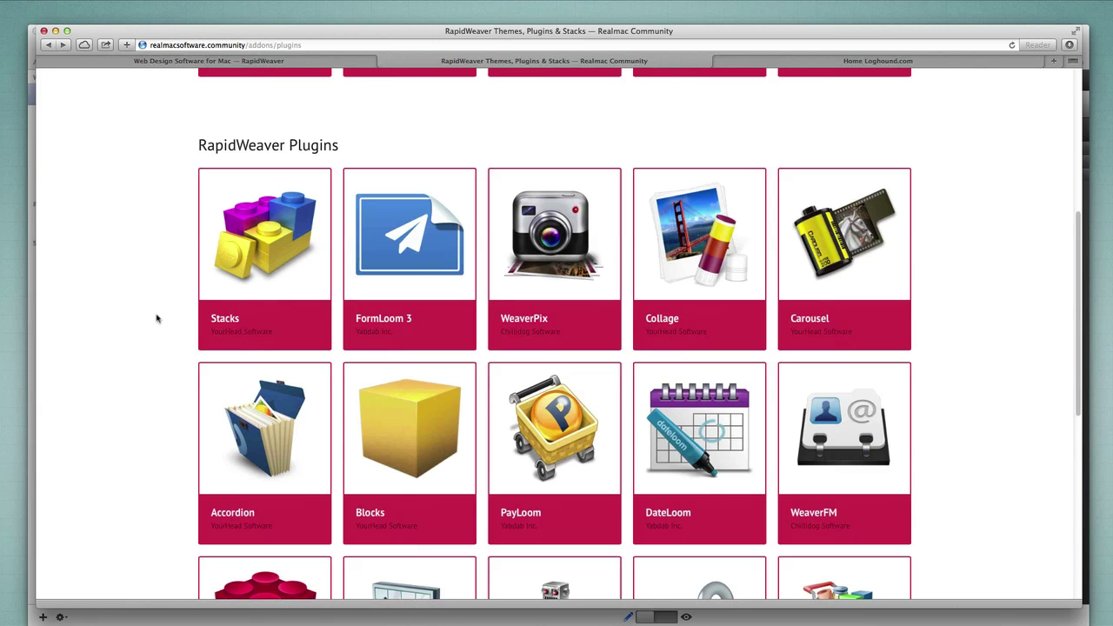
scroll(157, 318, down, 3)
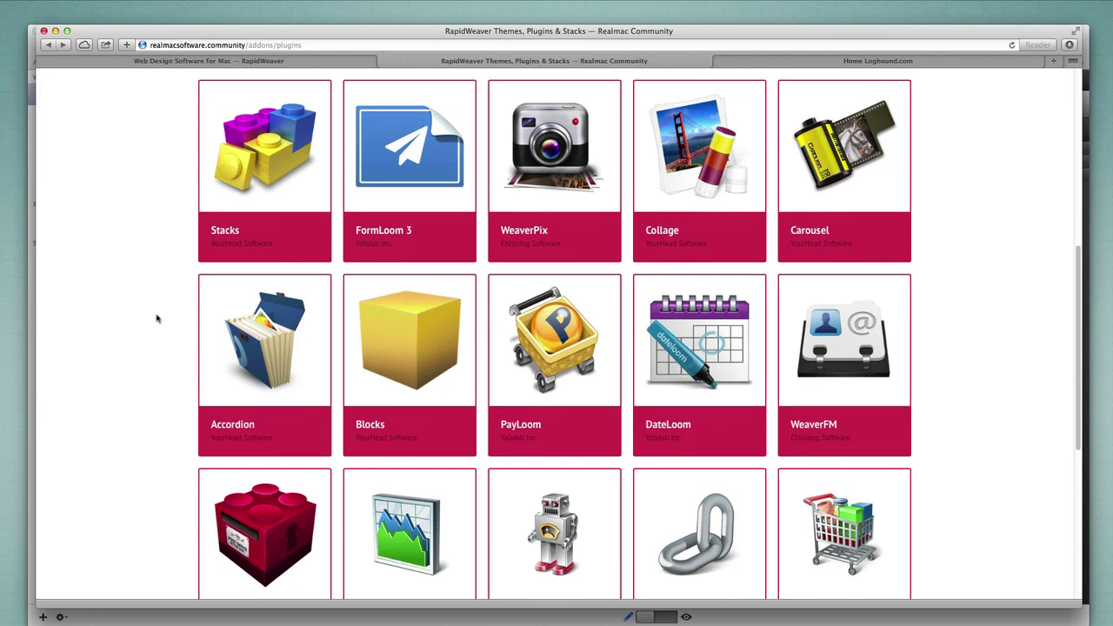
scroll(156, 319, down, 3)
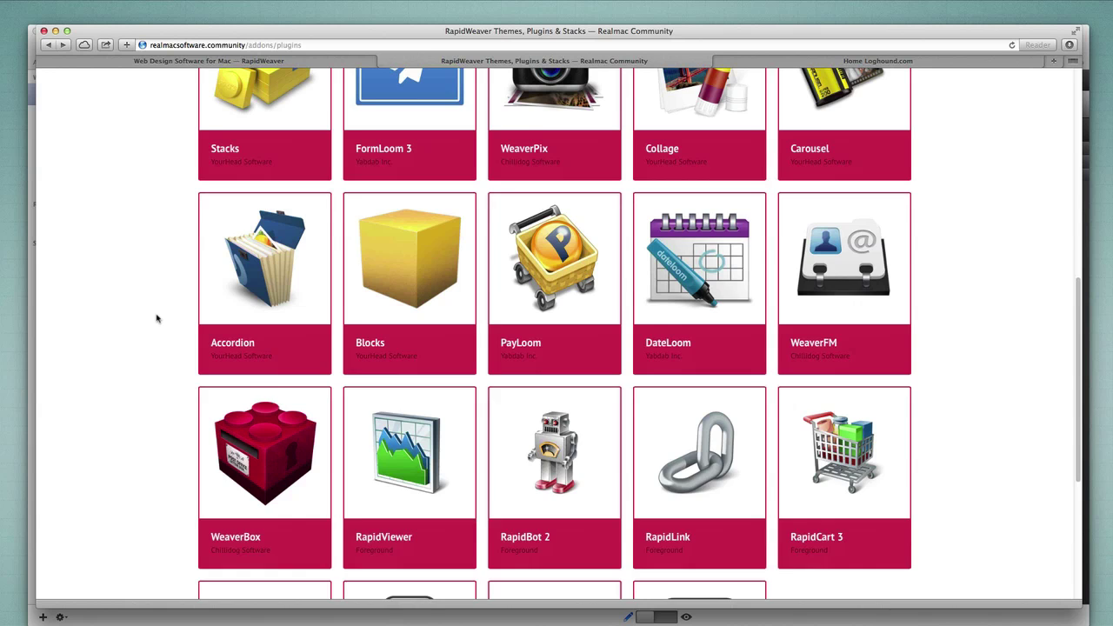
scroll(156, 318, up, 3)
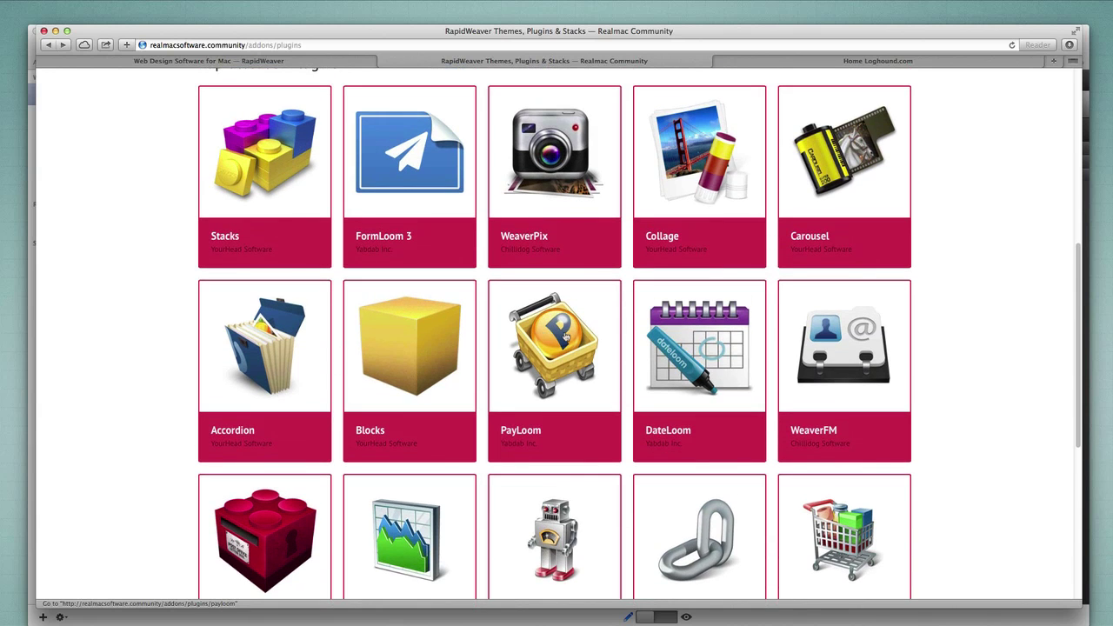
- View the PayLoom plugin's download options, return to the plugins list and look through the remaining plugins
click(565, 337)
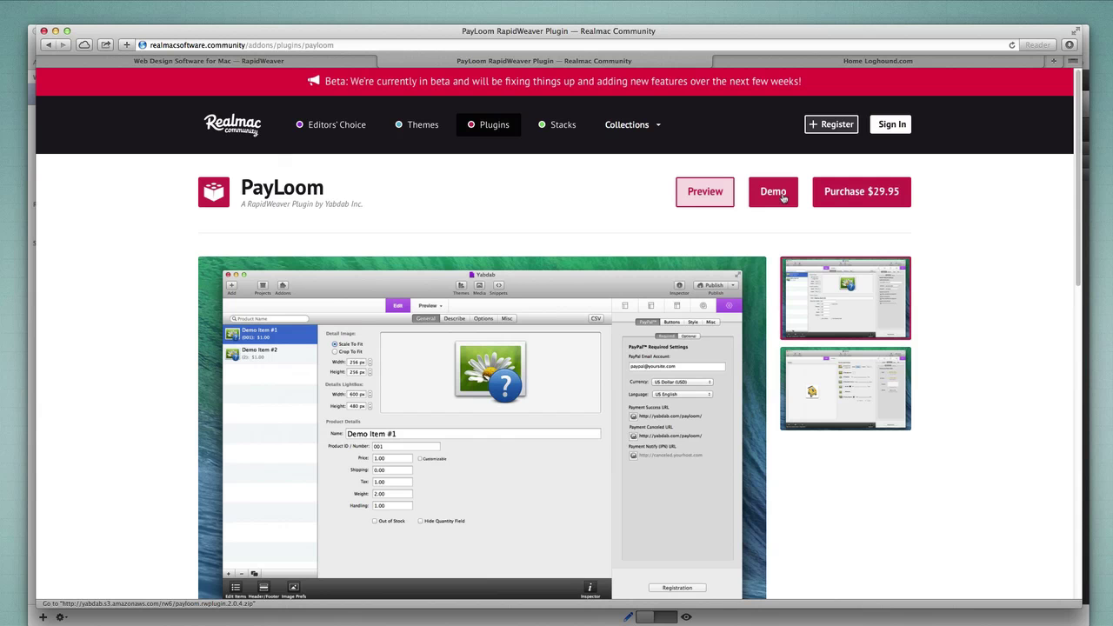
click(49, 45)
scroll(117, 305, down, 5)
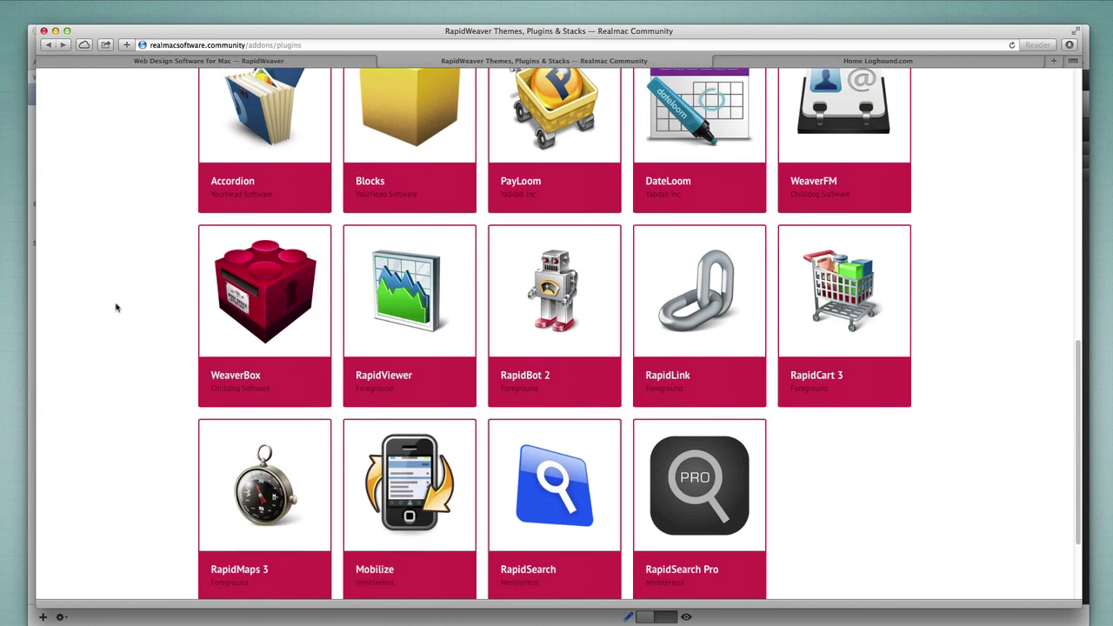
scroll(116, 306, up, 10)
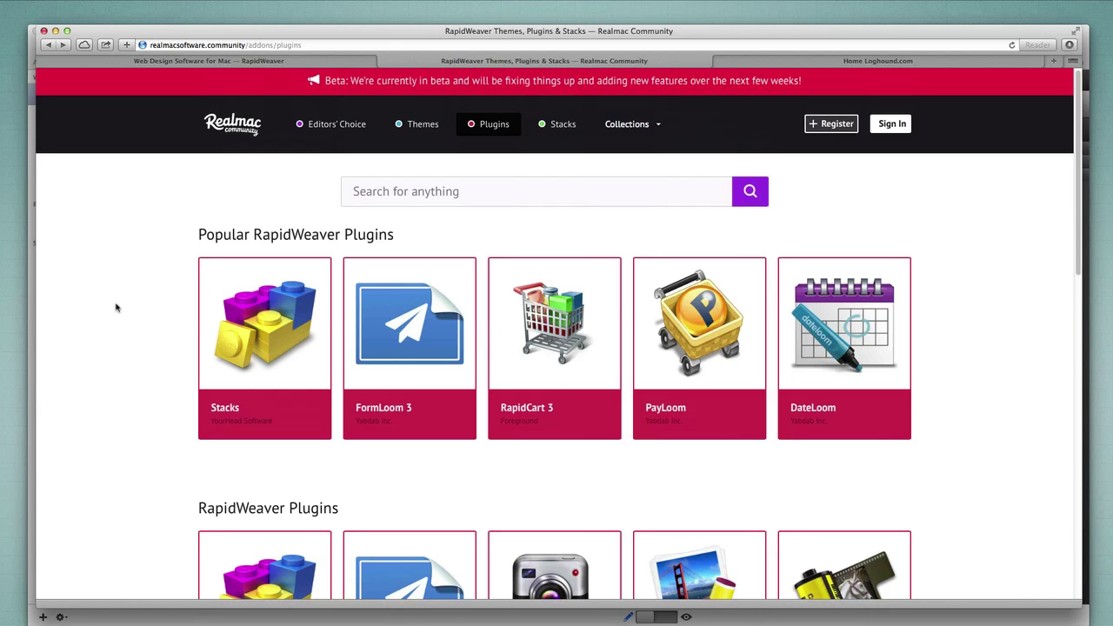
- Download the RapidWeaver 5 version of PlusKit from Loghound's support page listing its plugin versions
click(816, 63)
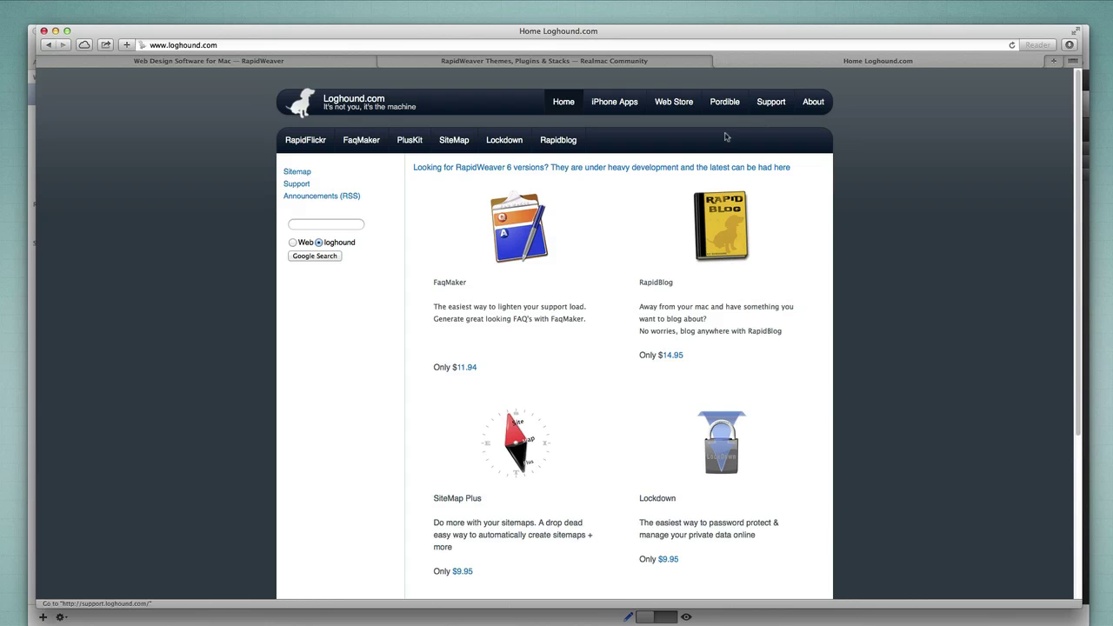
click(611, 168)
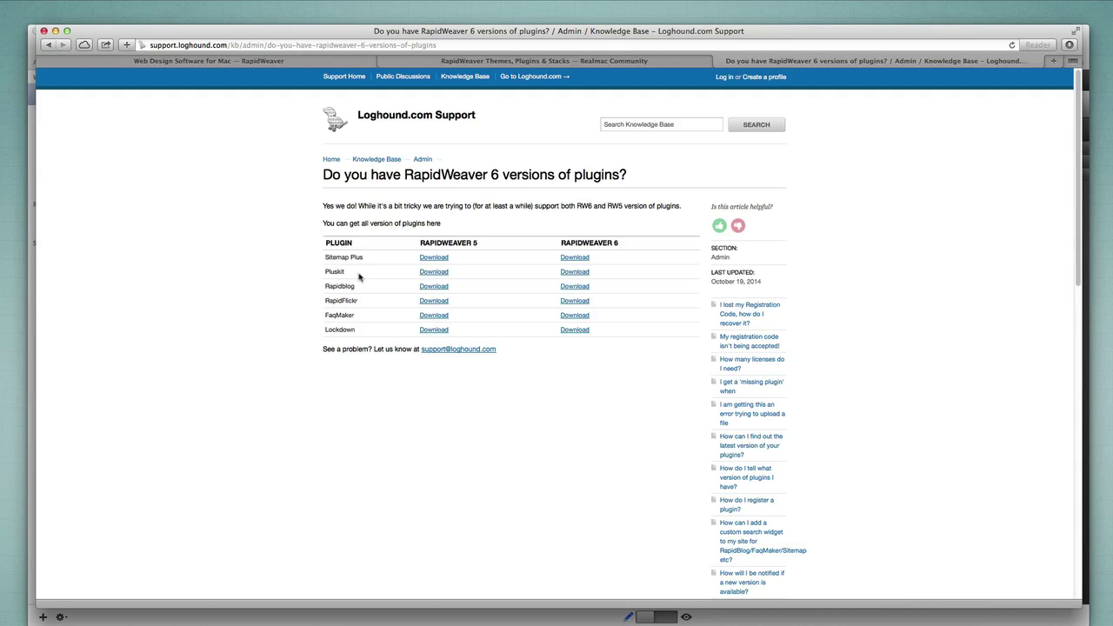
click(432, 272)
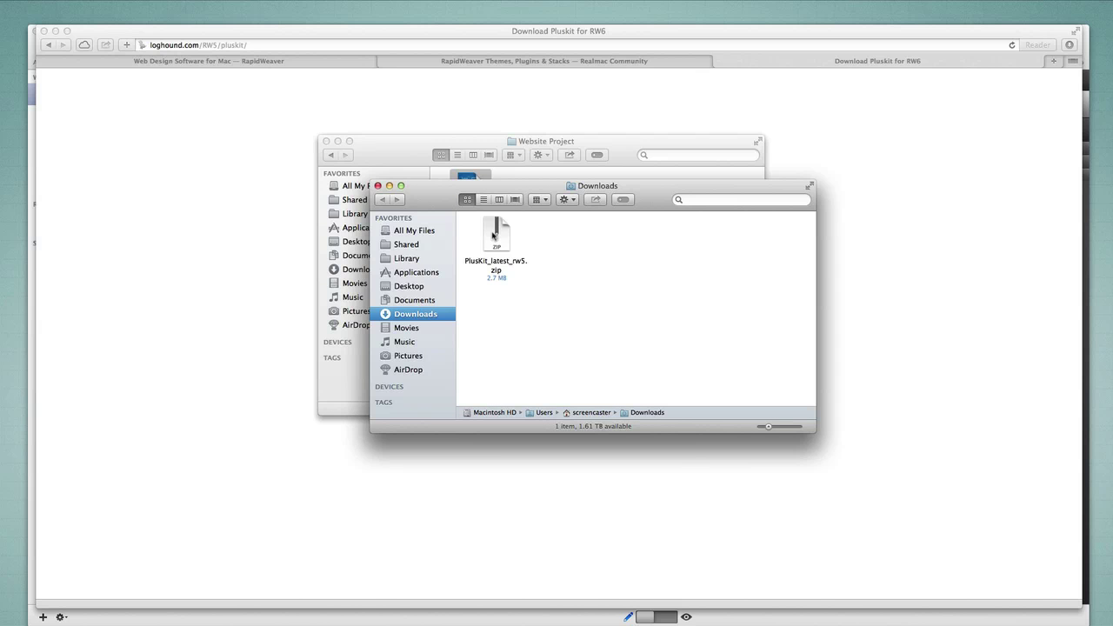
- Hide Safari and RapidWeaver to reach the Downloads folder, and extract PlusKit_latest_rw5.zip
click(423, 31)
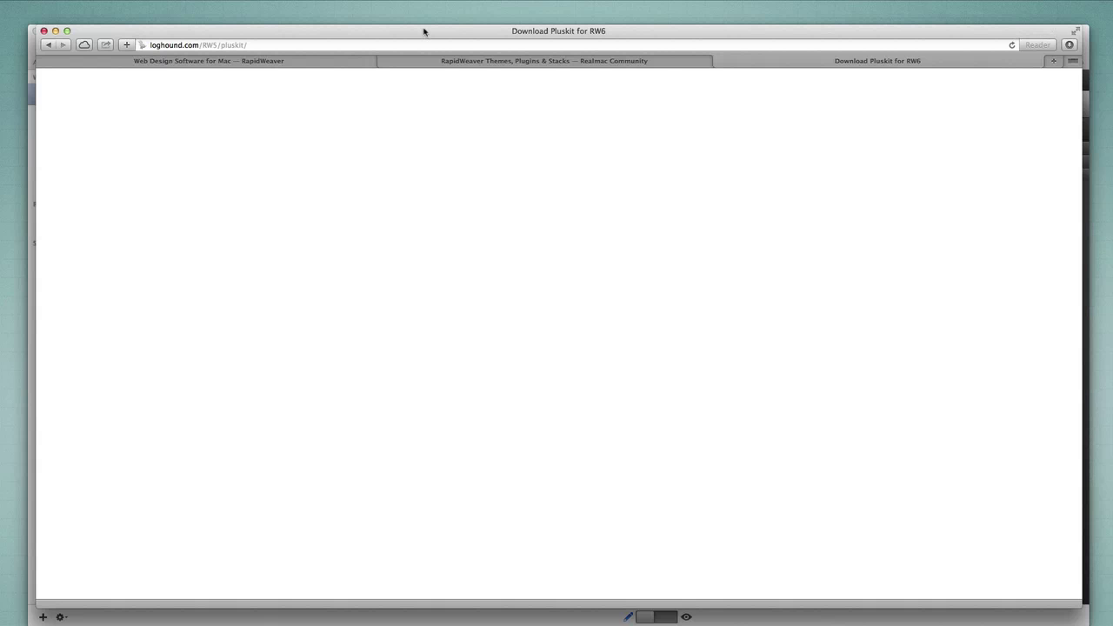
key(super+h)
key(super+h)
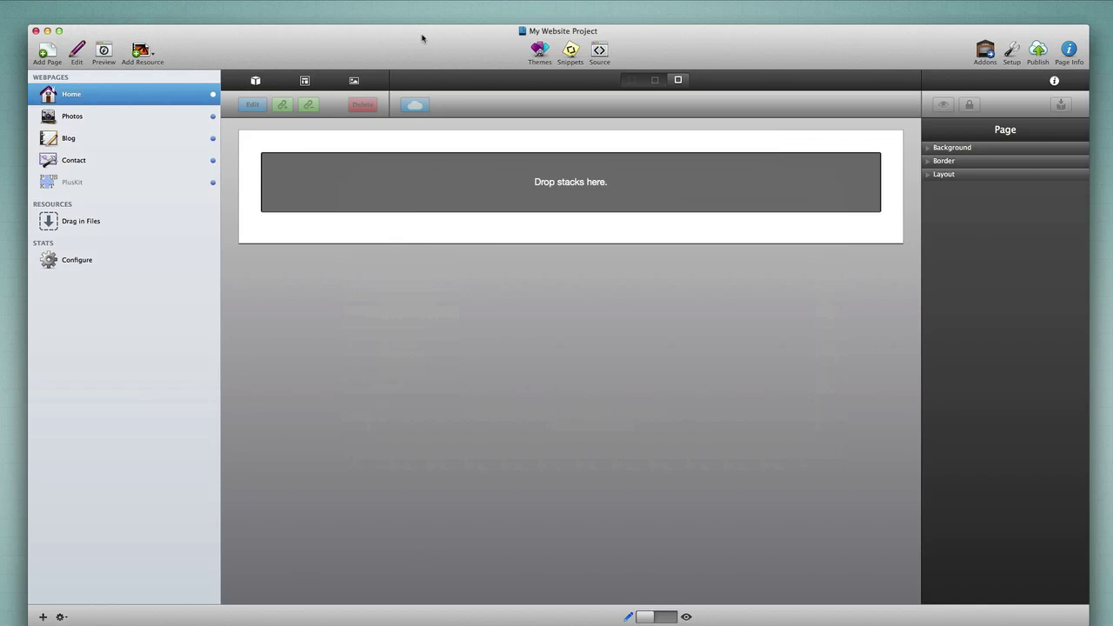
key(super+h)
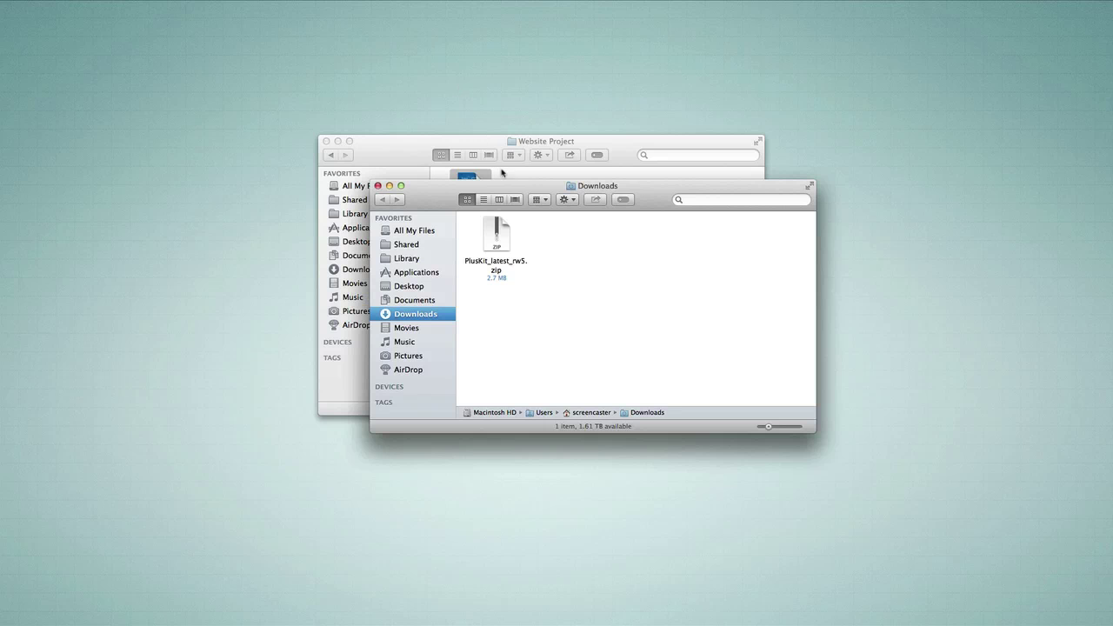
double_click(501, 238)
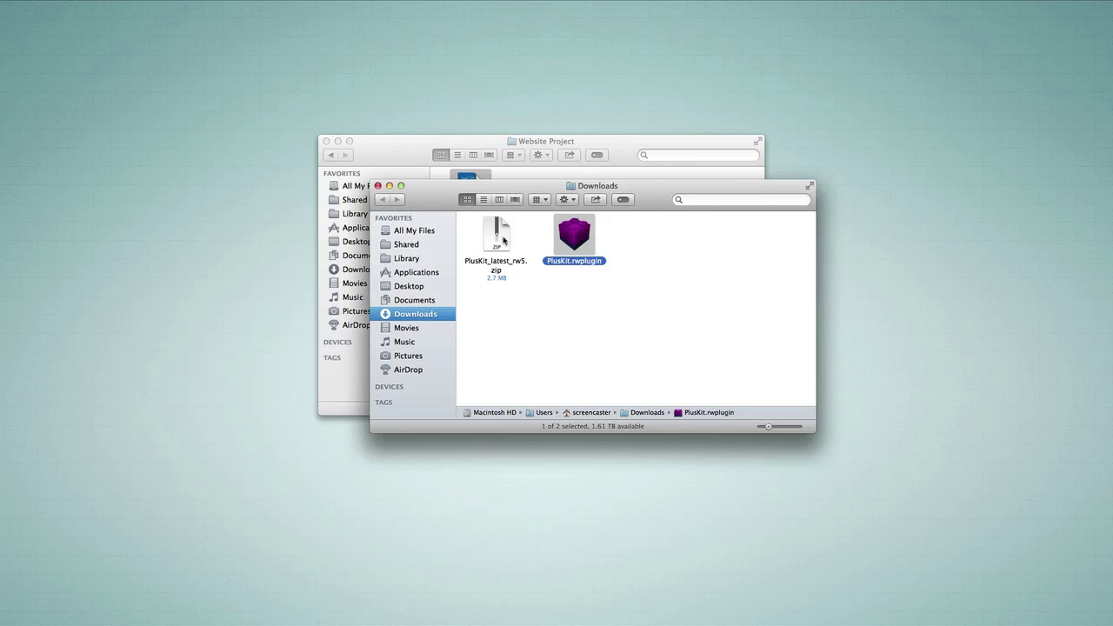
- Install the extracted PlusKit.rwplugin, quit RapidWeaver and bring the Website Project folder to the front
click(575, 295)
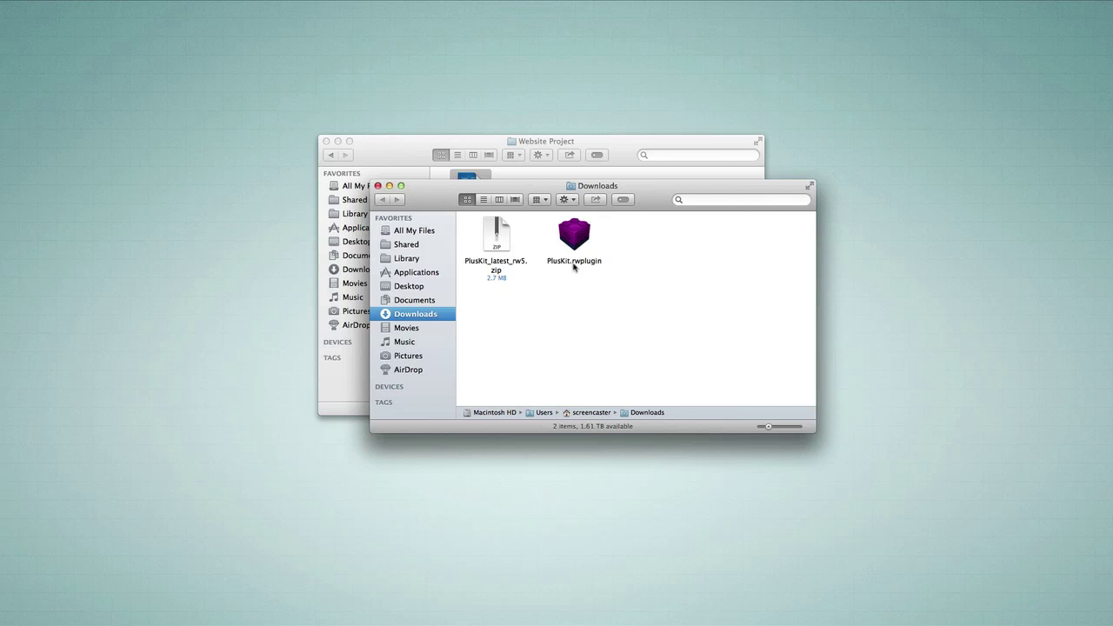
click(574, 261)
double_click(574, 237)
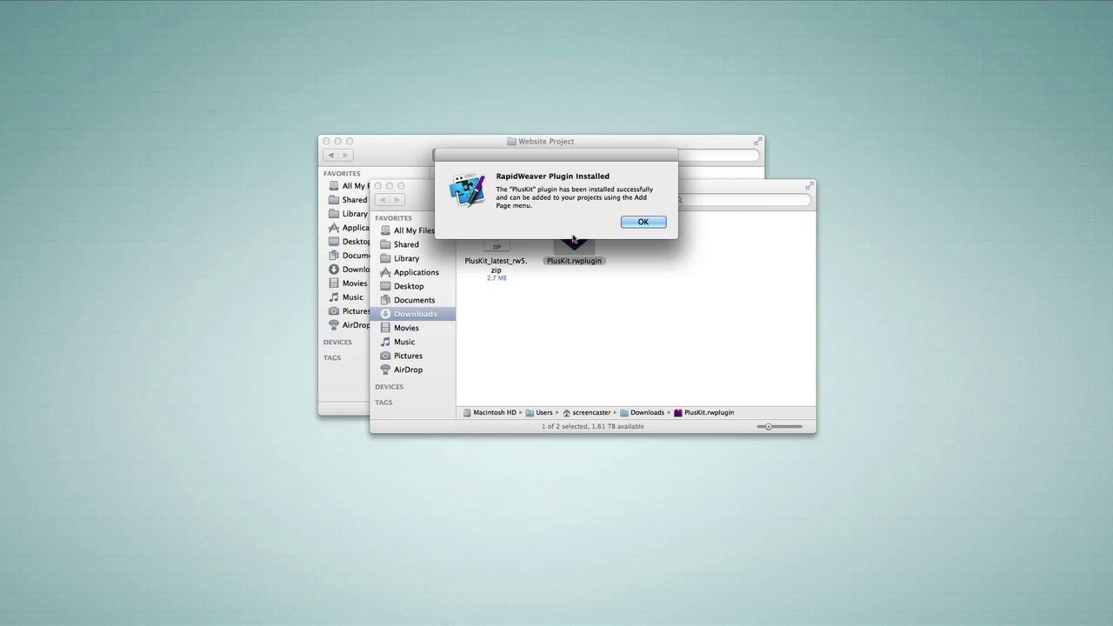
click(641, 223)
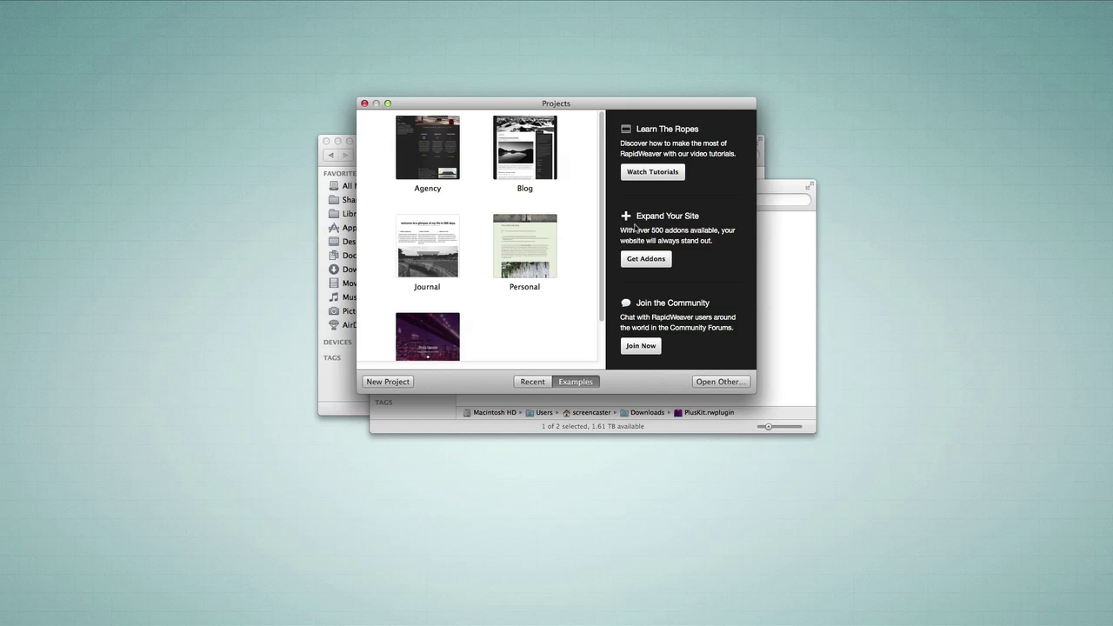
key(super+q)
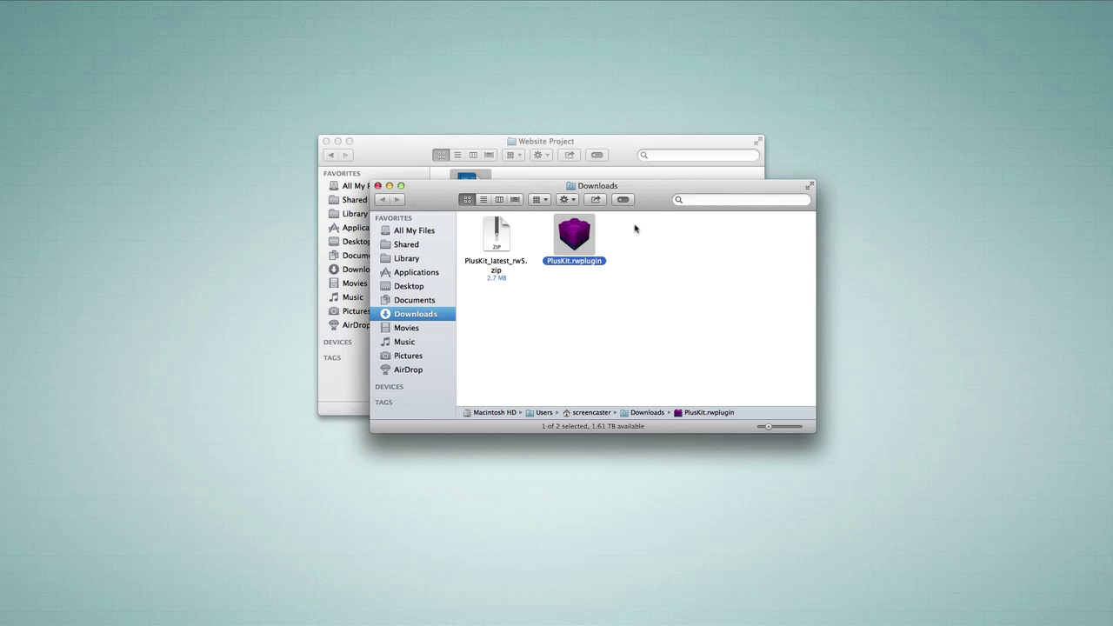
click(619, 158)
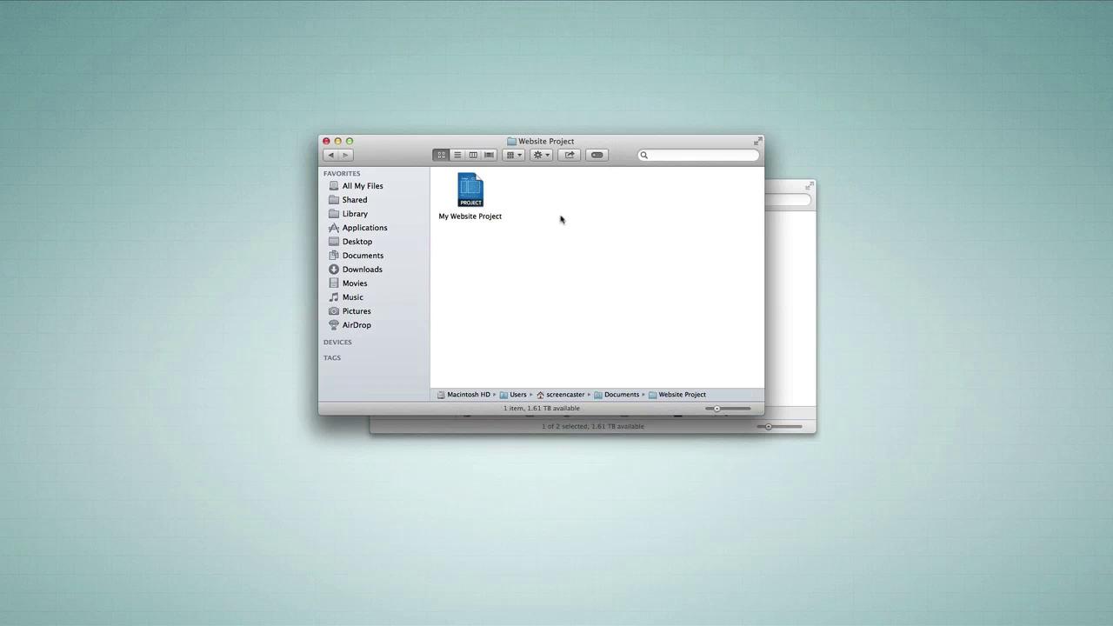
- Open My Website Project, try to export it to RapidWeaver 6 and quit RapidWeaver
double_click(472, 191)
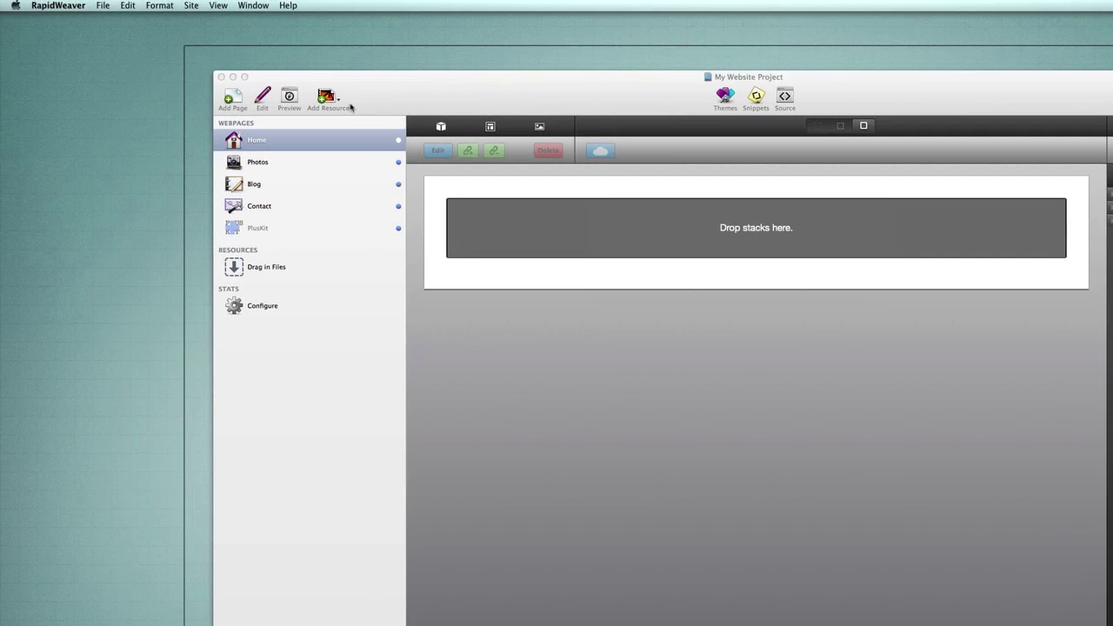
click(268, 121)
click(103, 5)
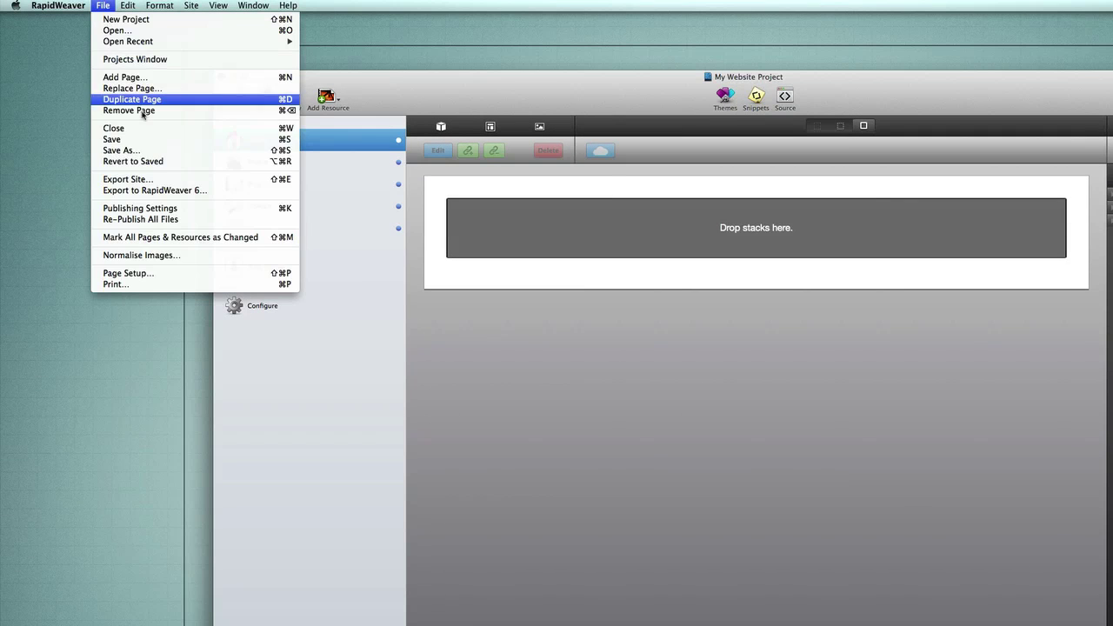
click(168, 188)
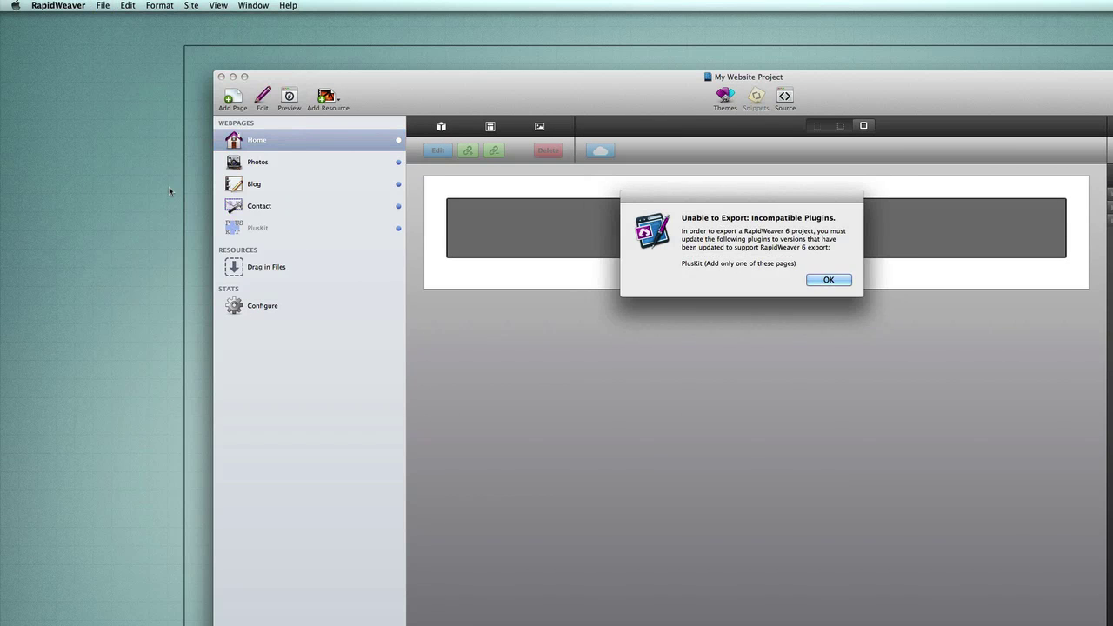
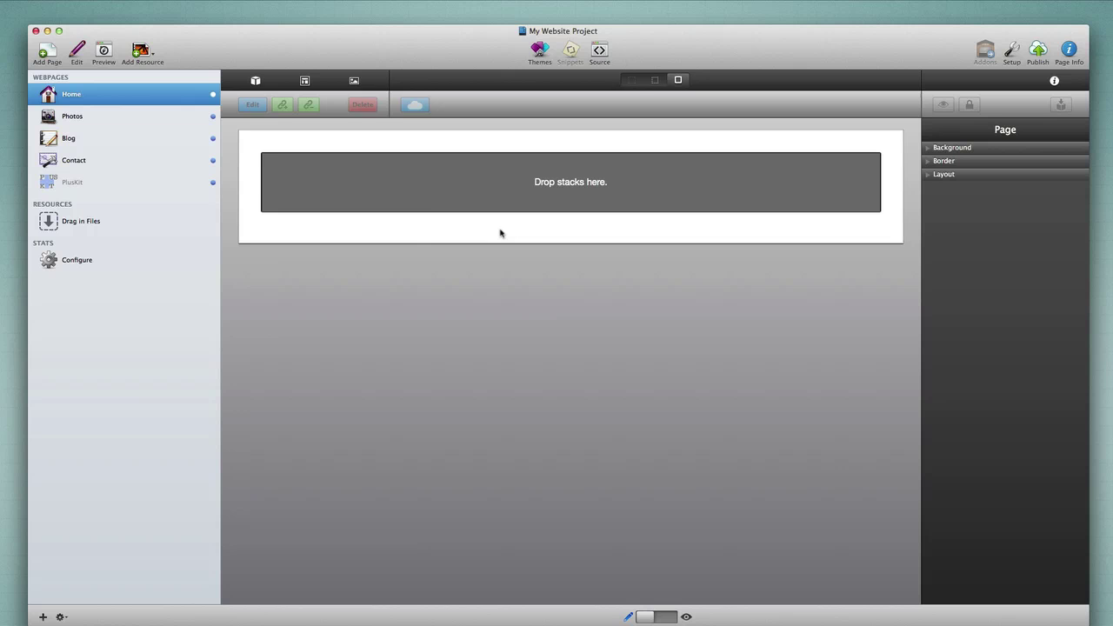
key(super+q)
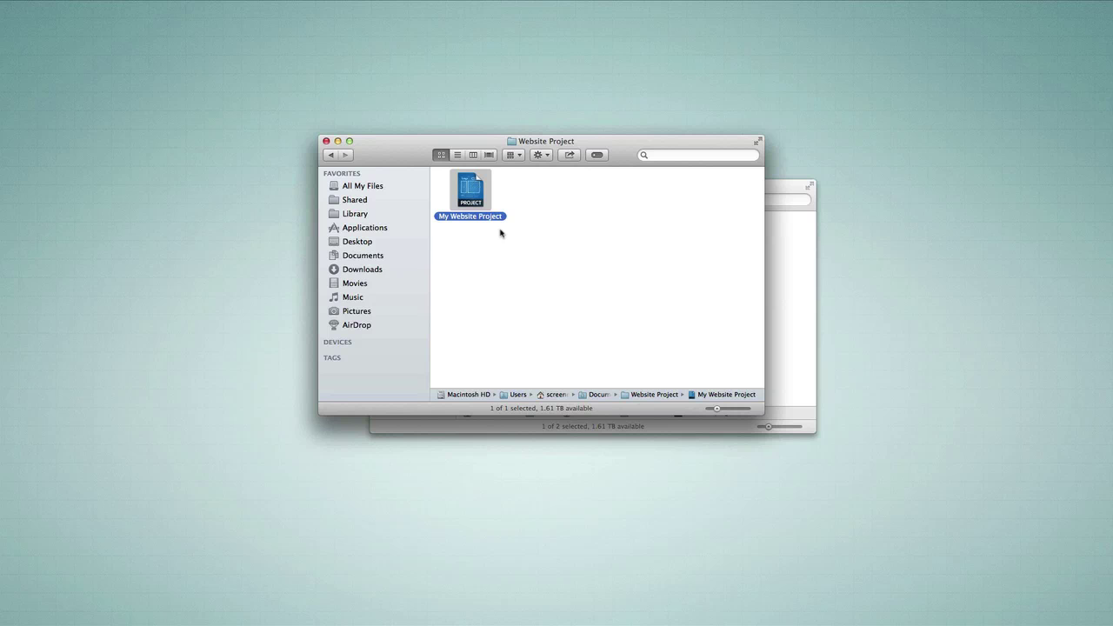
- Install PlusKit.rwplugin from the Downloads folder into RapidWeaver 5, updating the older version and restarting
click(797, 273)
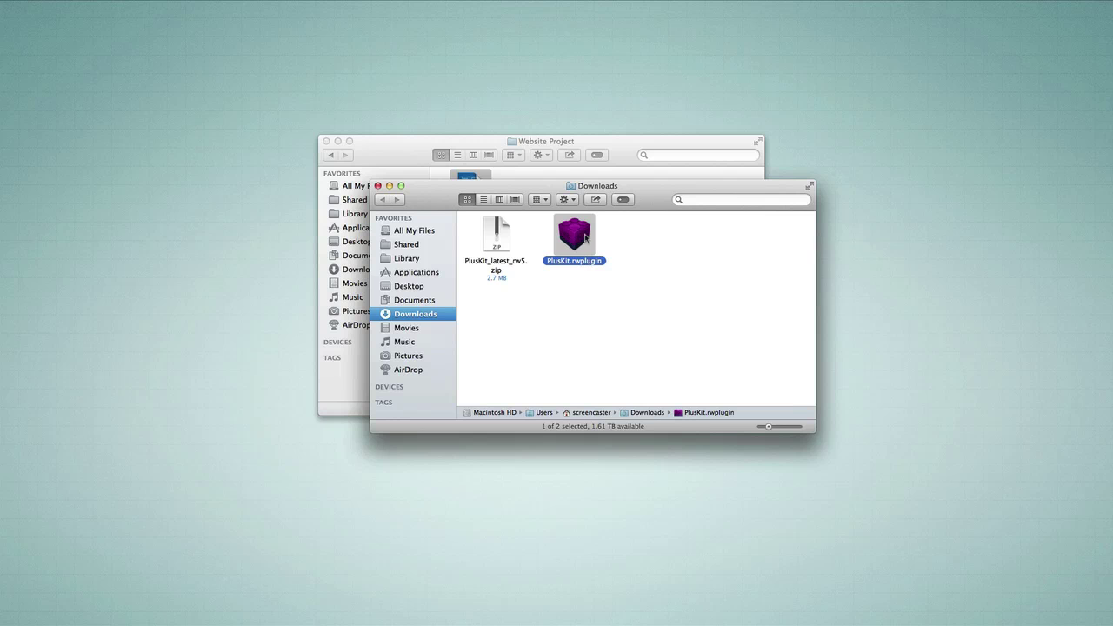
drag(575, 235, 456, 612)
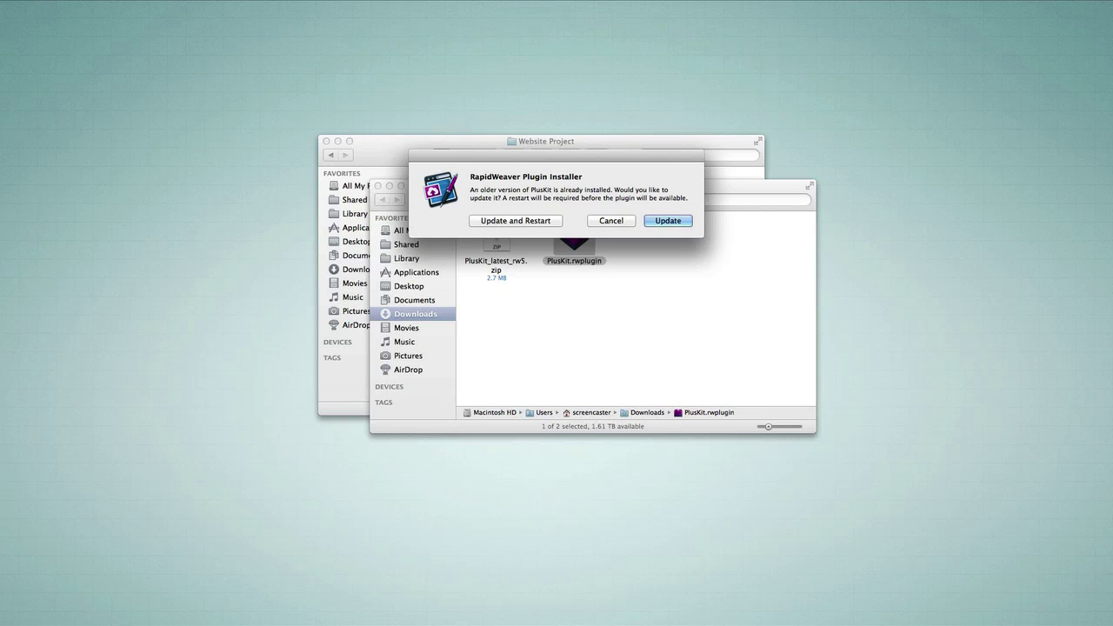
click(533, 221)
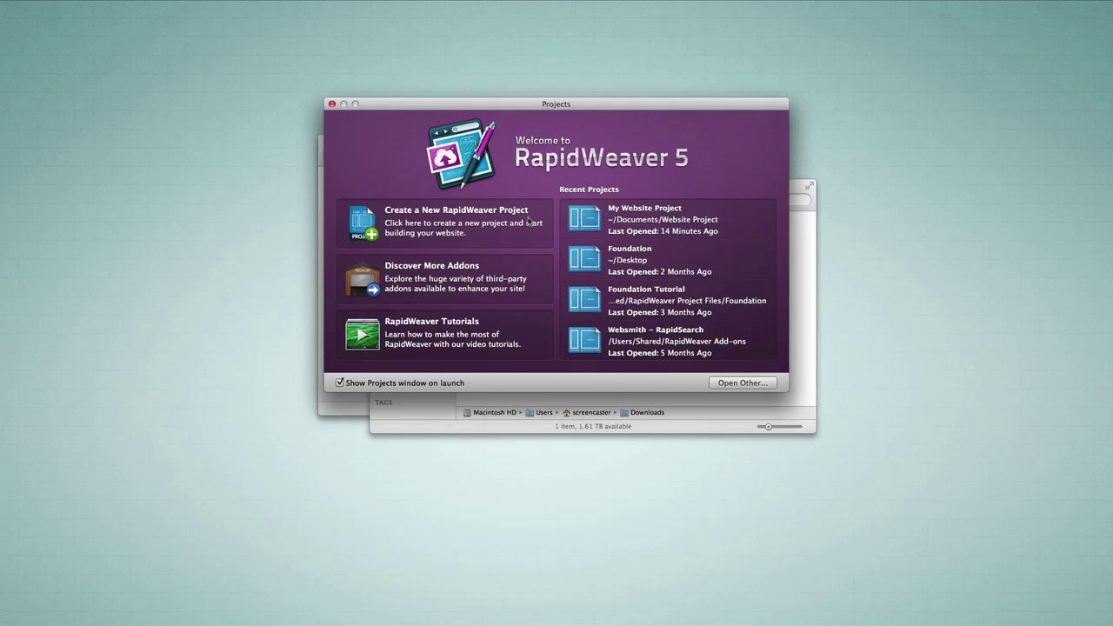
- Open My Website Project from the recent projects, start its RapidWeaver 6 export and cancel at the save dialog
click(634, 222)
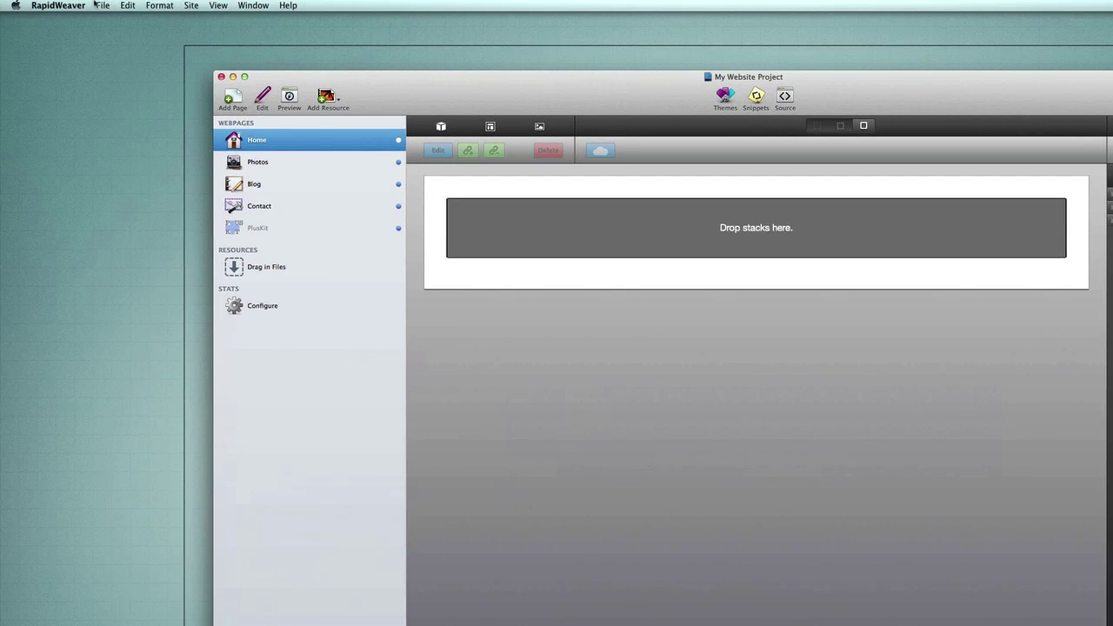
click(100, 5)
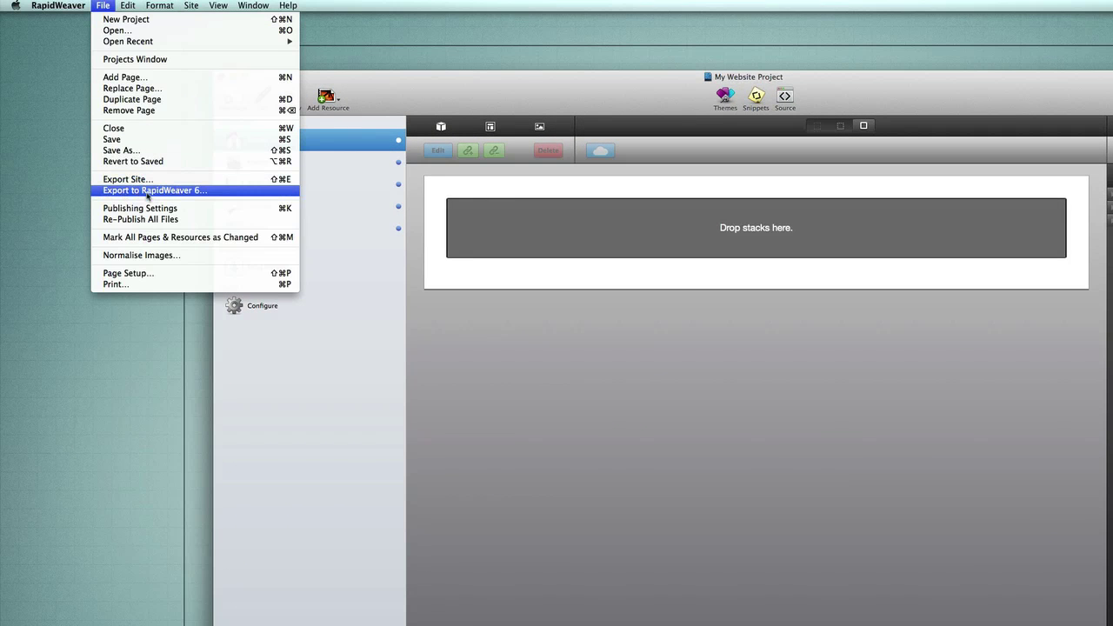
click(192, 198)
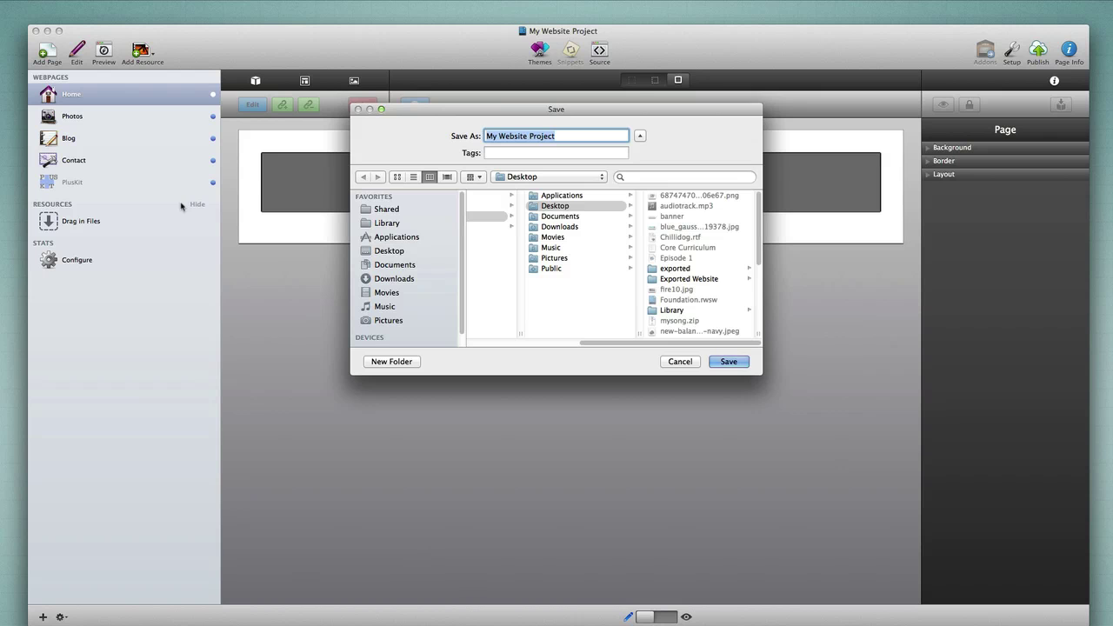
click(678, 361)
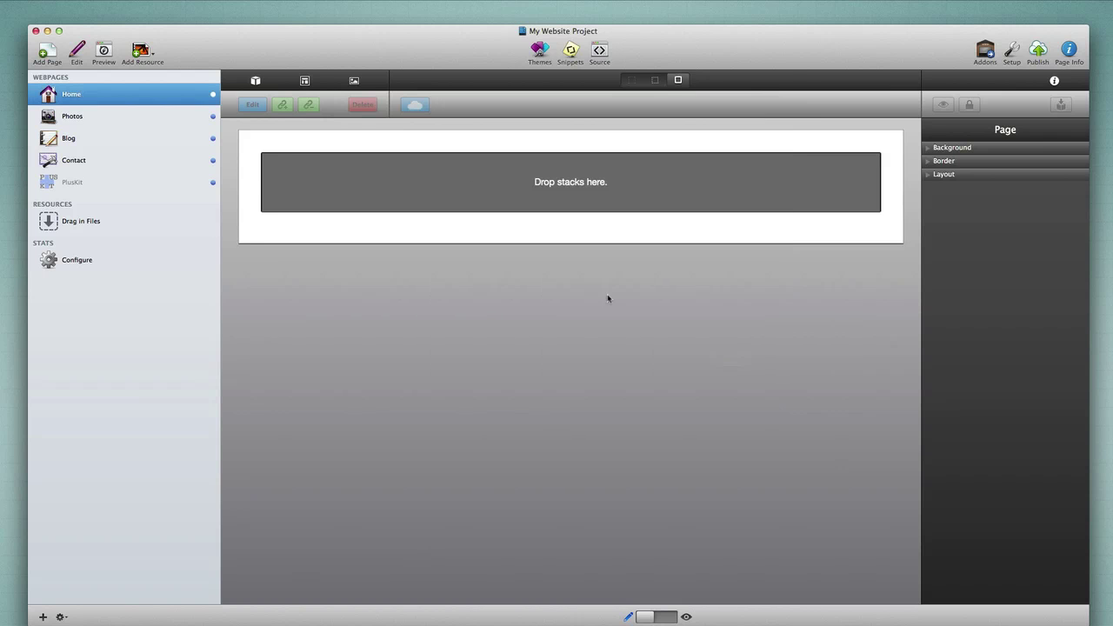
- Look through the project's Photos, Contact, PlusKit and Home pages and the page types available to add
click(95, 125)
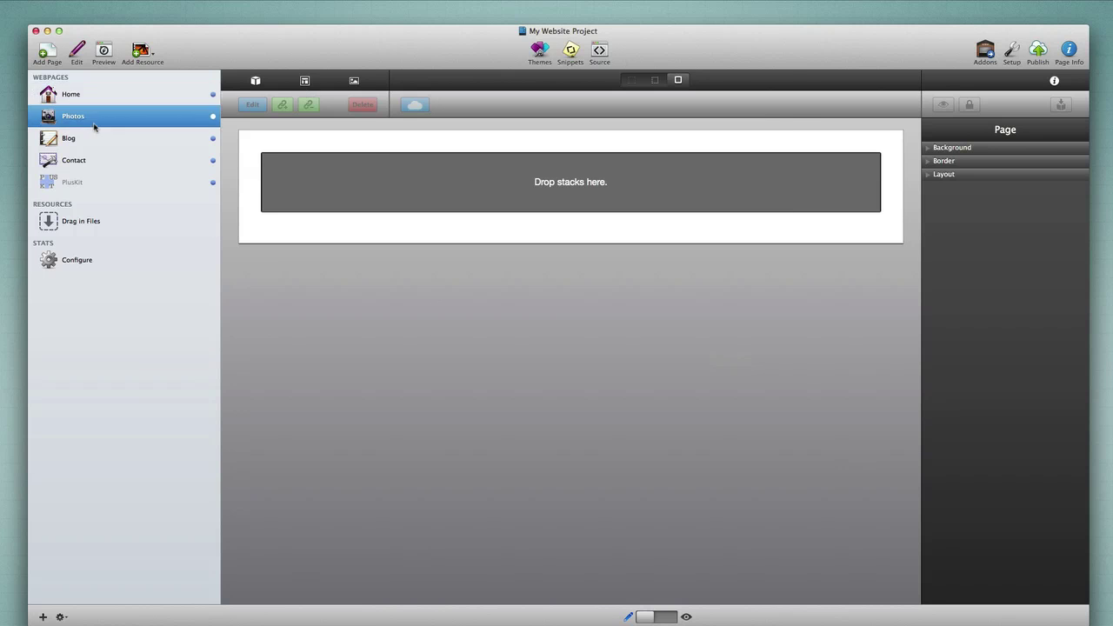
click(101, 163)
click(105, 182)
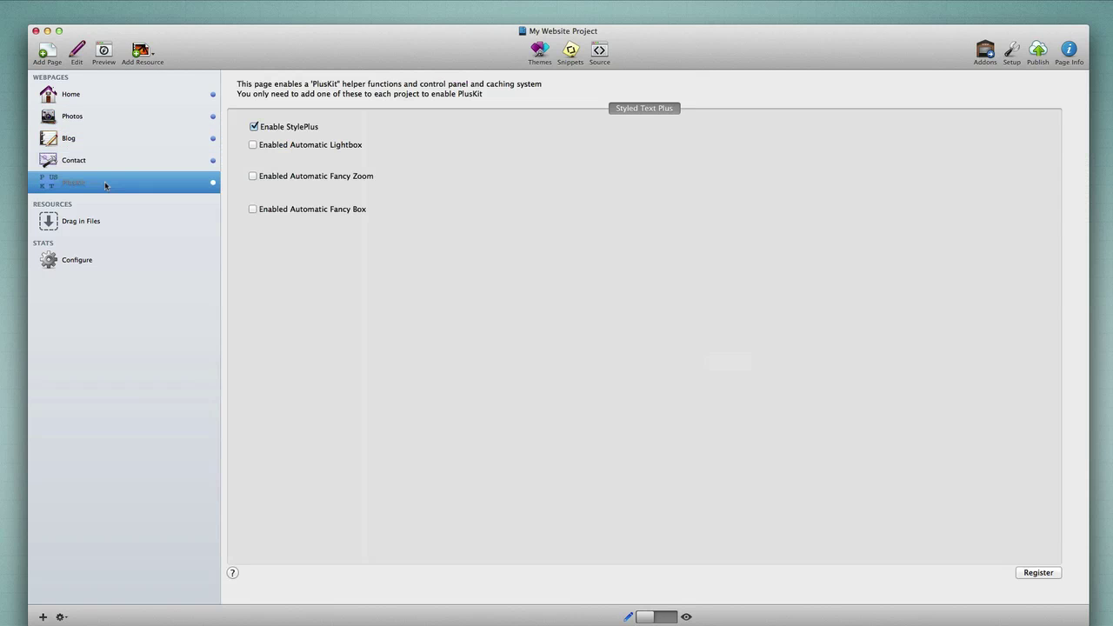
click(88, 95)
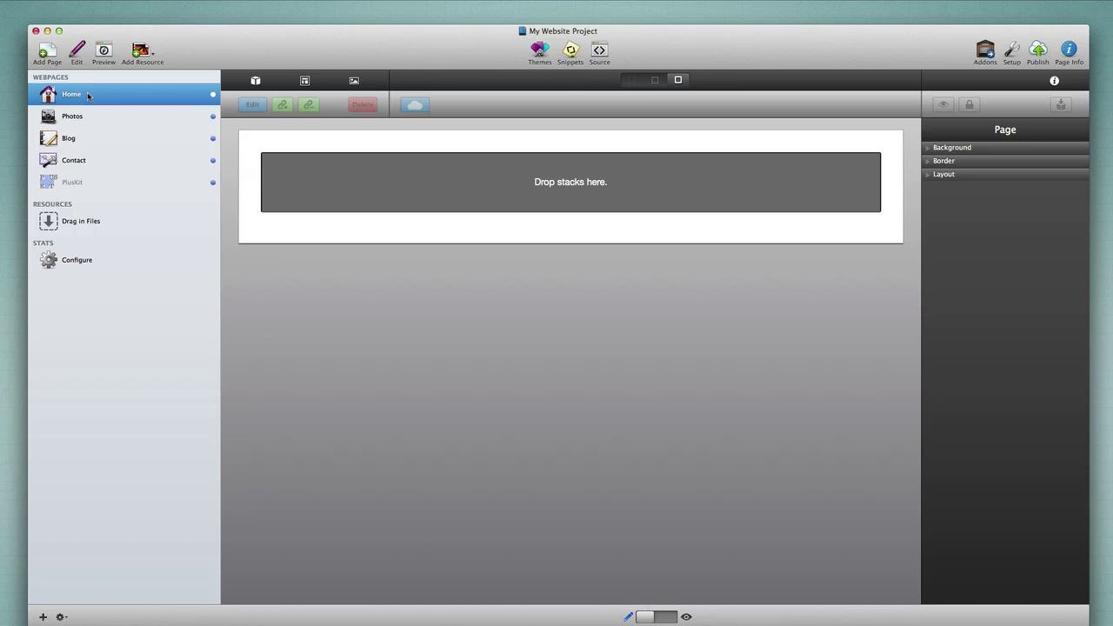
click(47, 52)
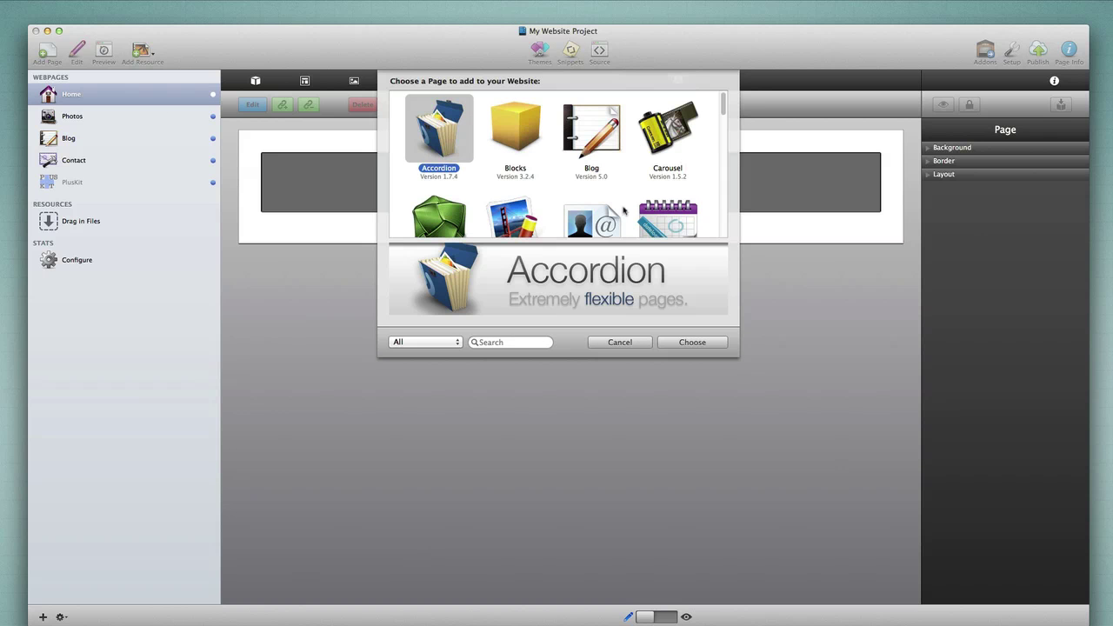
click(613, 343)
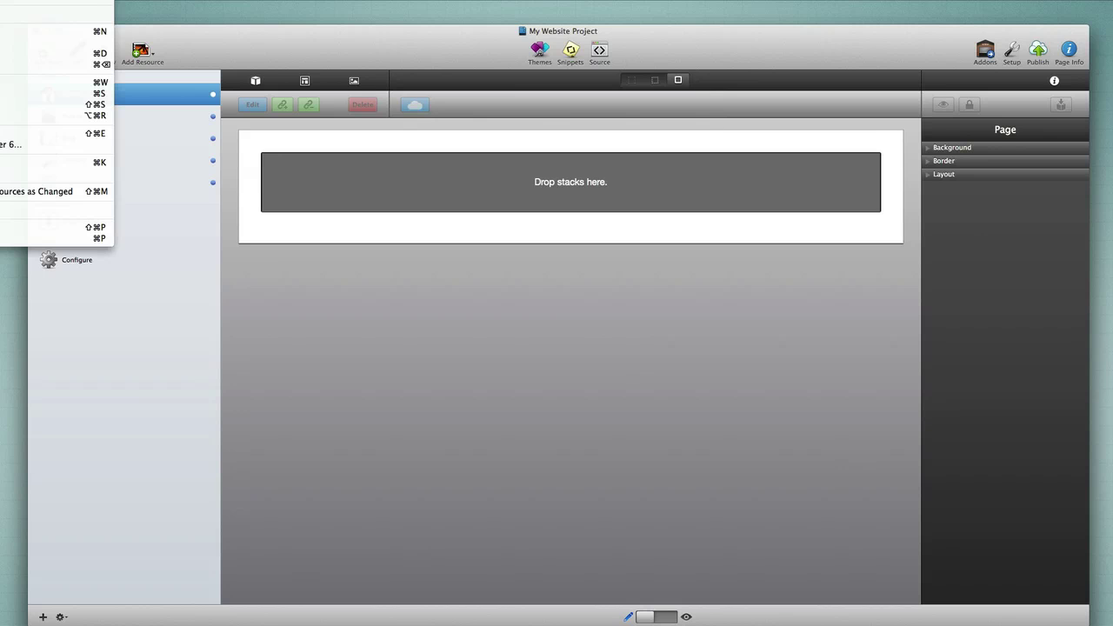
- Export My Website Project to RapidWeaver 6 on the Desktop and move the exported .rw6 file into the Website Project folder
click(17, 144)
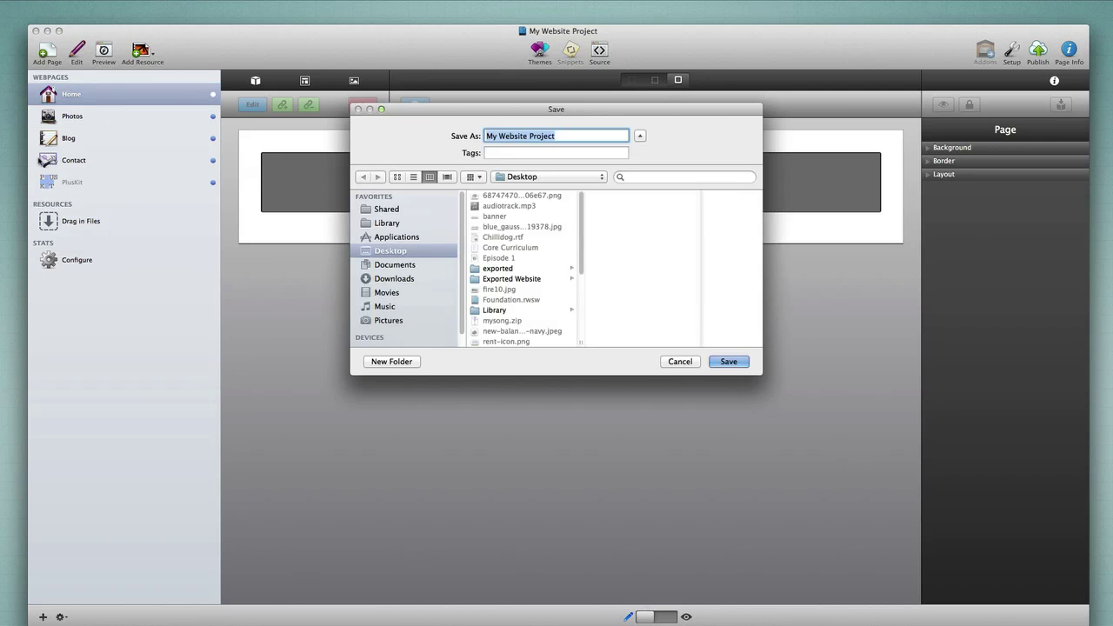
click(745, 368)
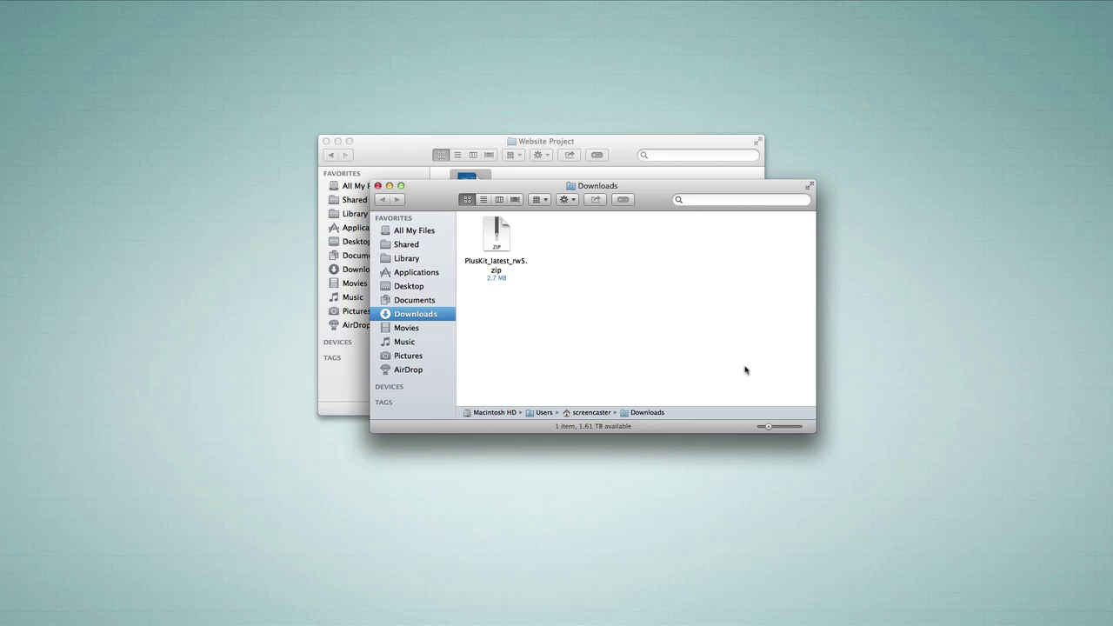
click(377, 185)
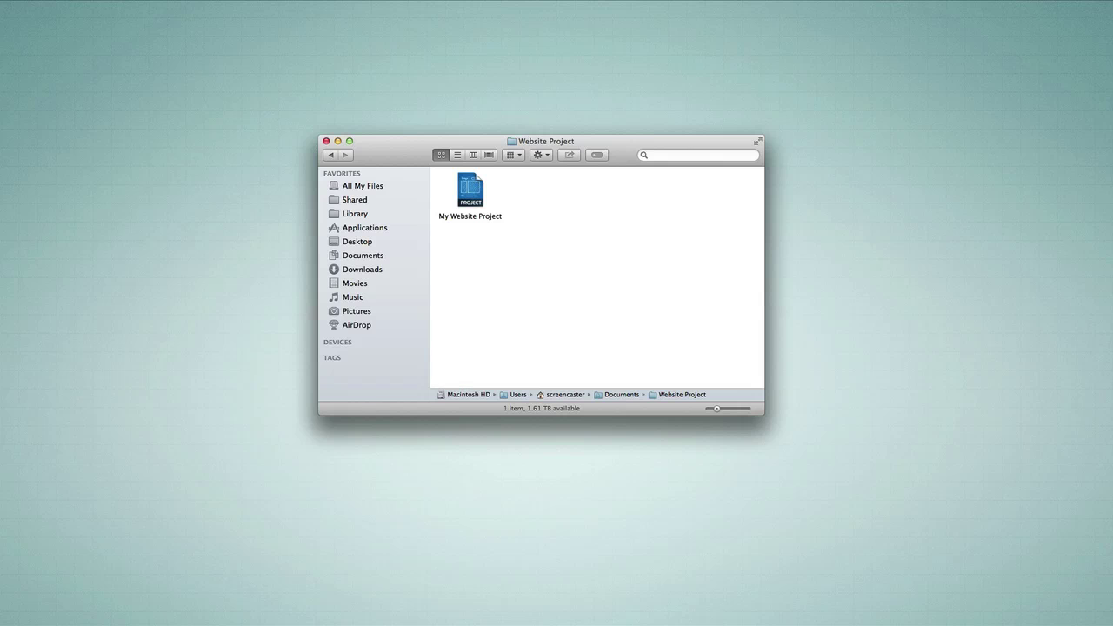
drag(956, 148, 639, 230)
click(575, 258)
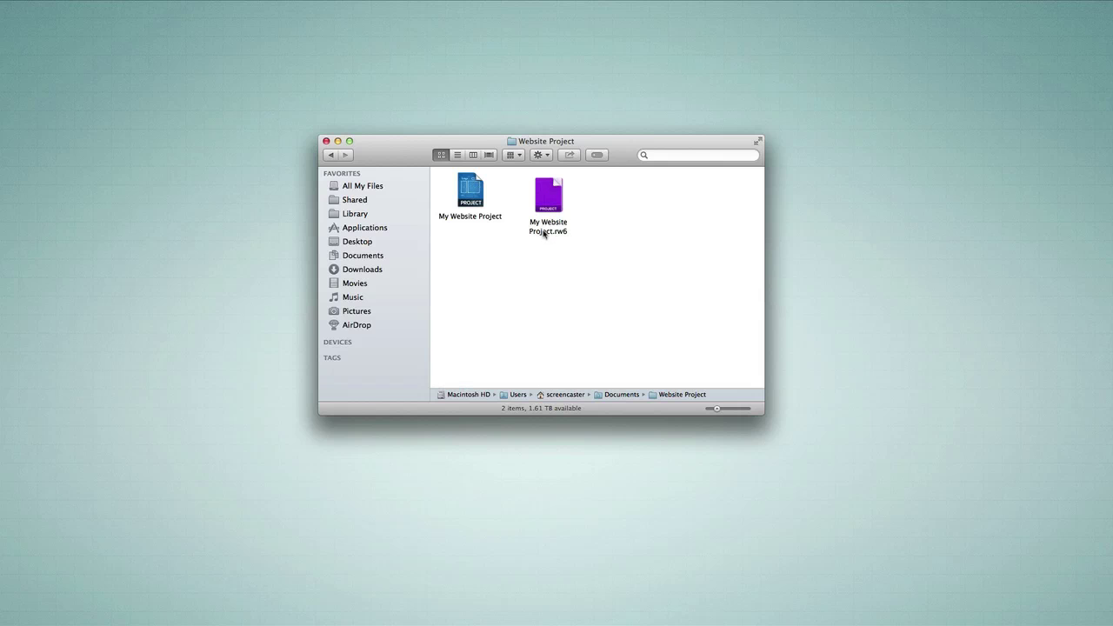
- Switch to Safari and read the RapidWeaver upgrade page's section on launching RapidWeaver 6 and following its upgrade prompts
key(super+Tab)
key(super+Tab)
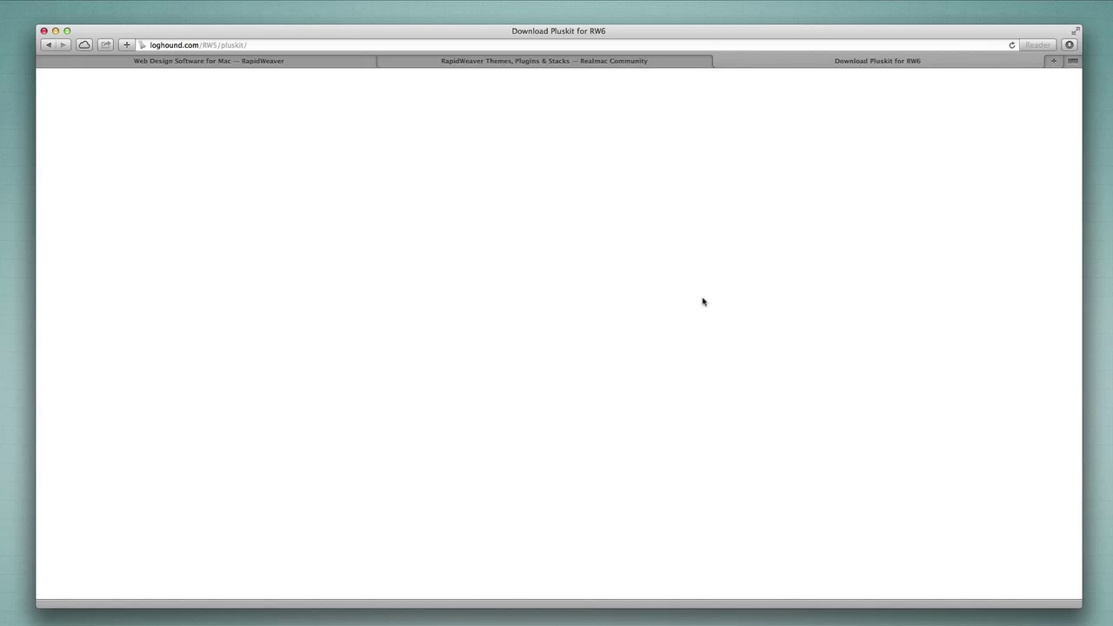
click(494, 61)
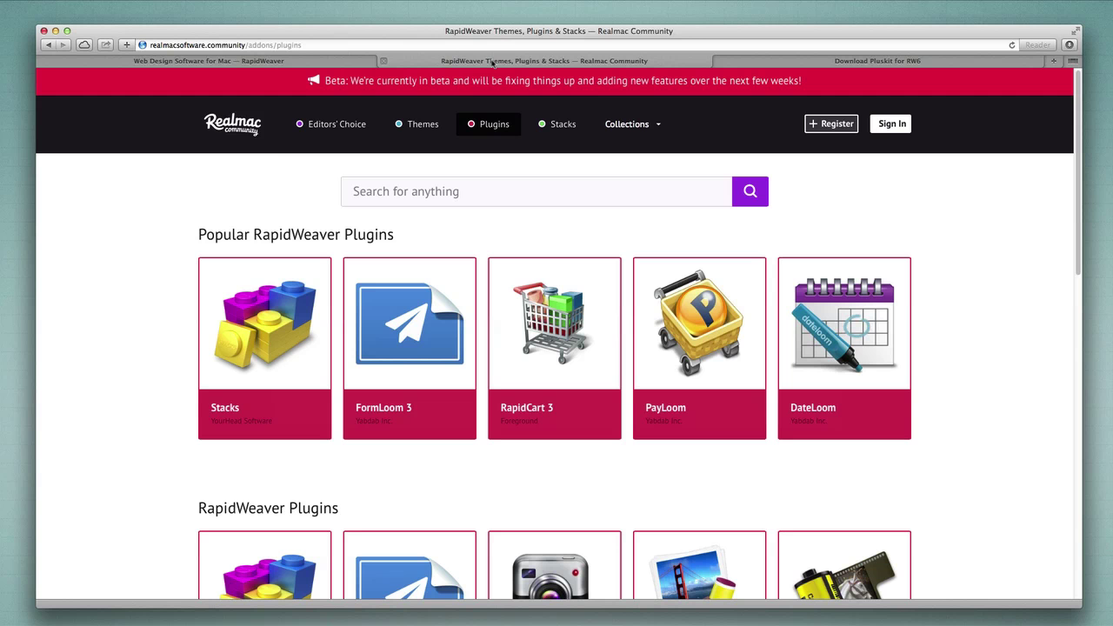
click(271, 63)
scroll(934, 383, down, 5)
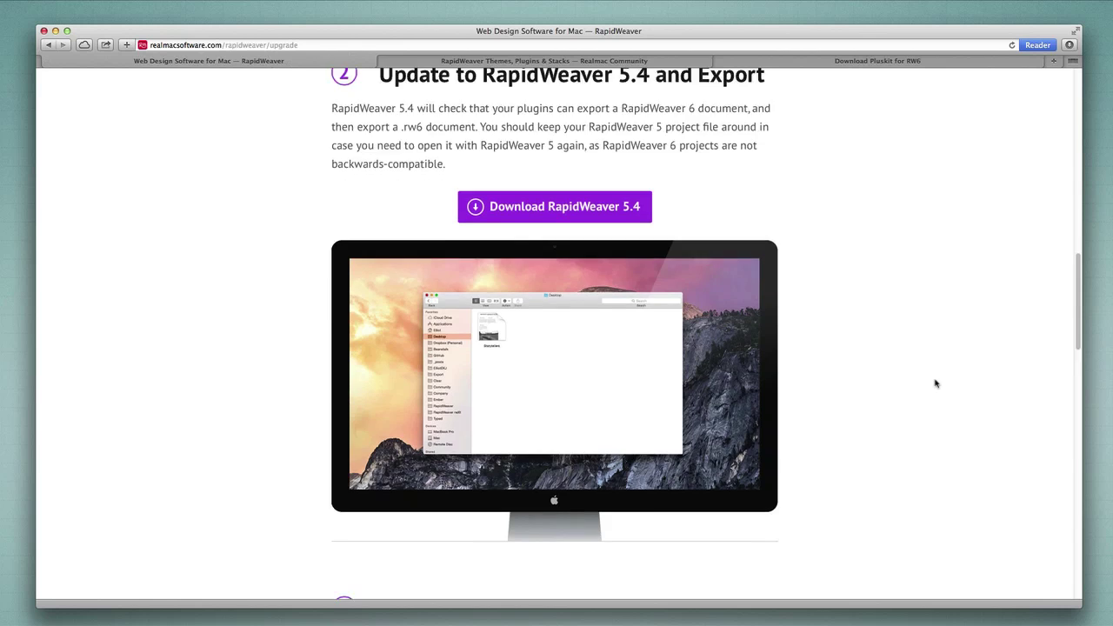
scroll(935, 383, down, 2)
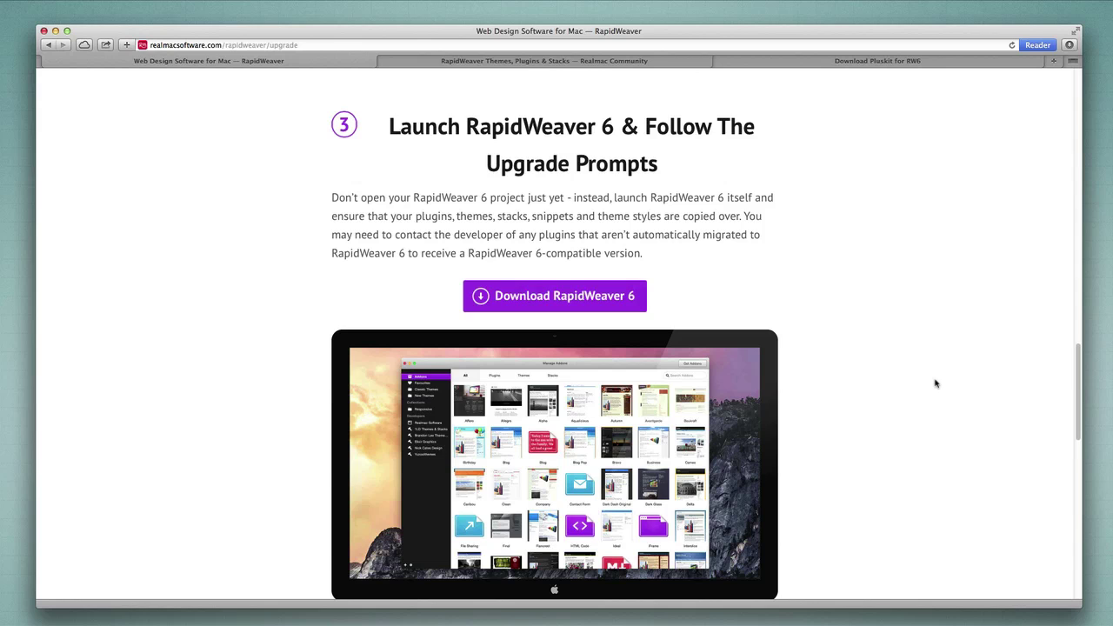
key(super+h)
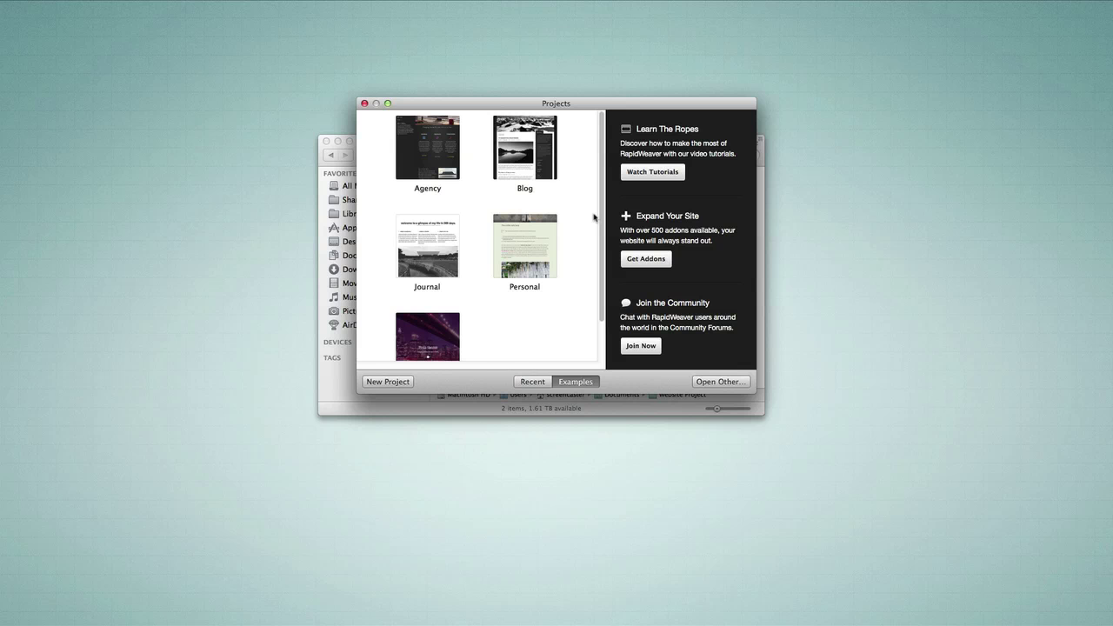
- Close the Projects window and copy the RapidWeaver 5 addons into RapidWeaver 6, using the RapidWeaver folder in Application Support as the source
click(364, 104)
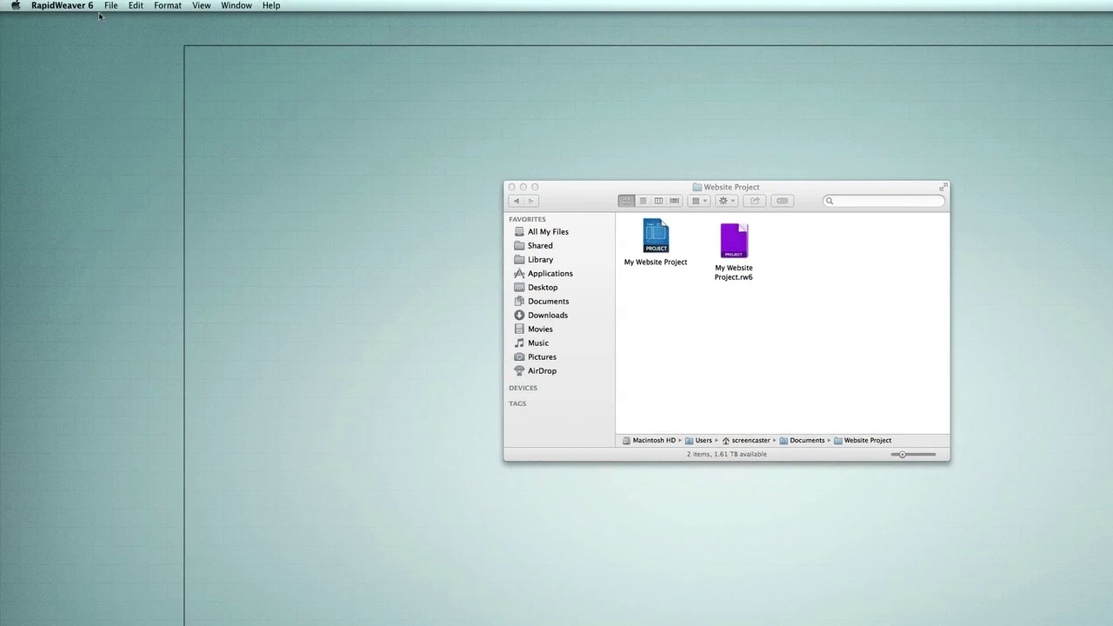
click(63, 6)
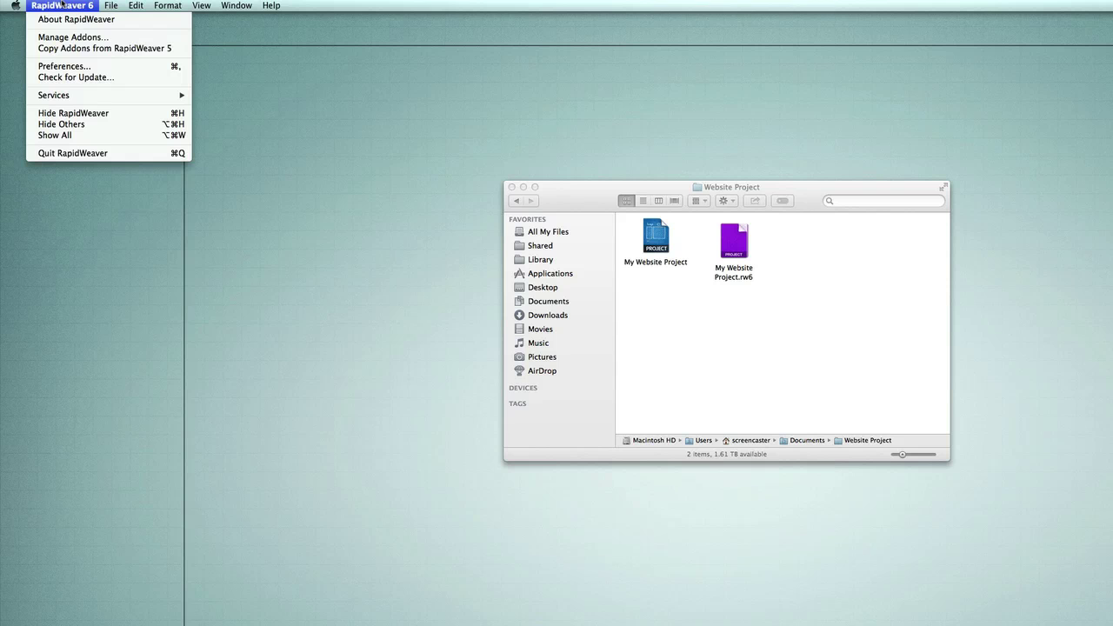
click(85, 49)
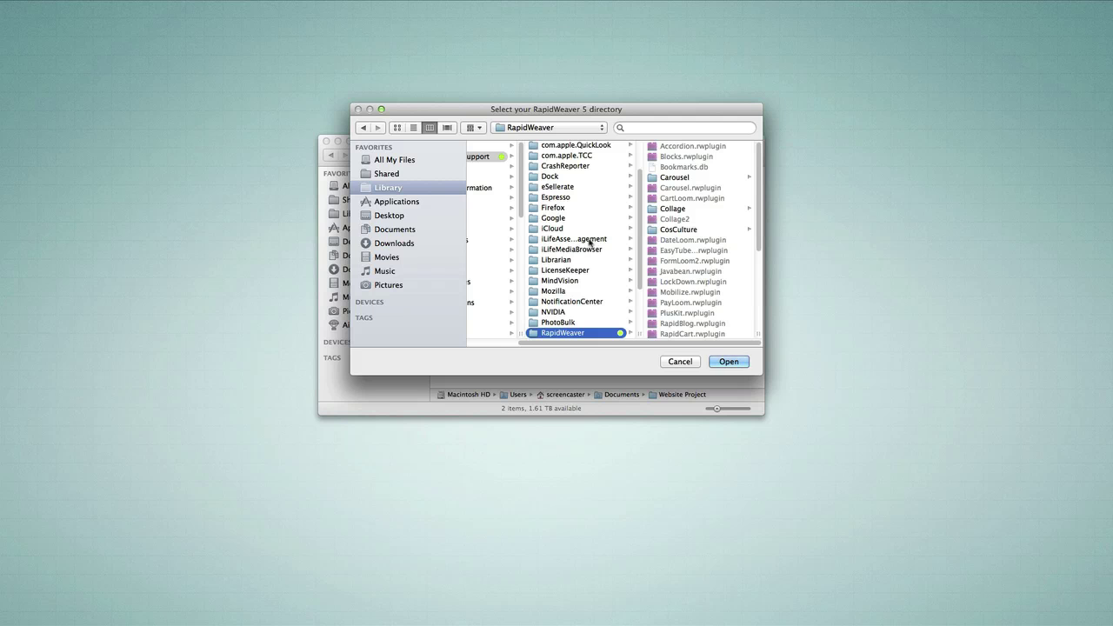
scroll(589, 241, down, 5)
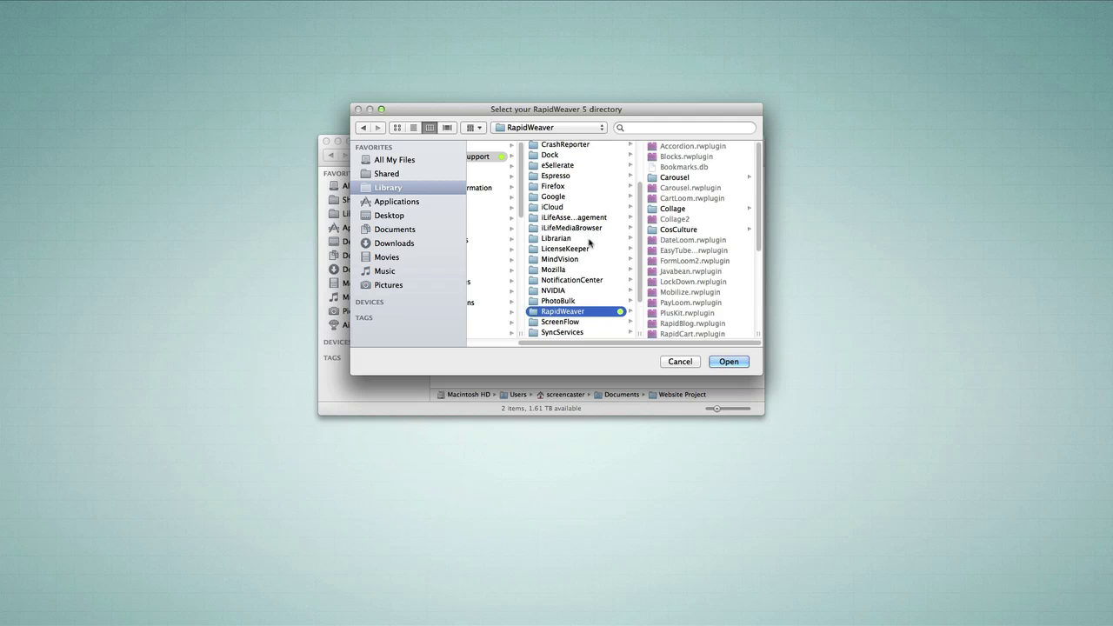
scroll(590, 242, down, 1)
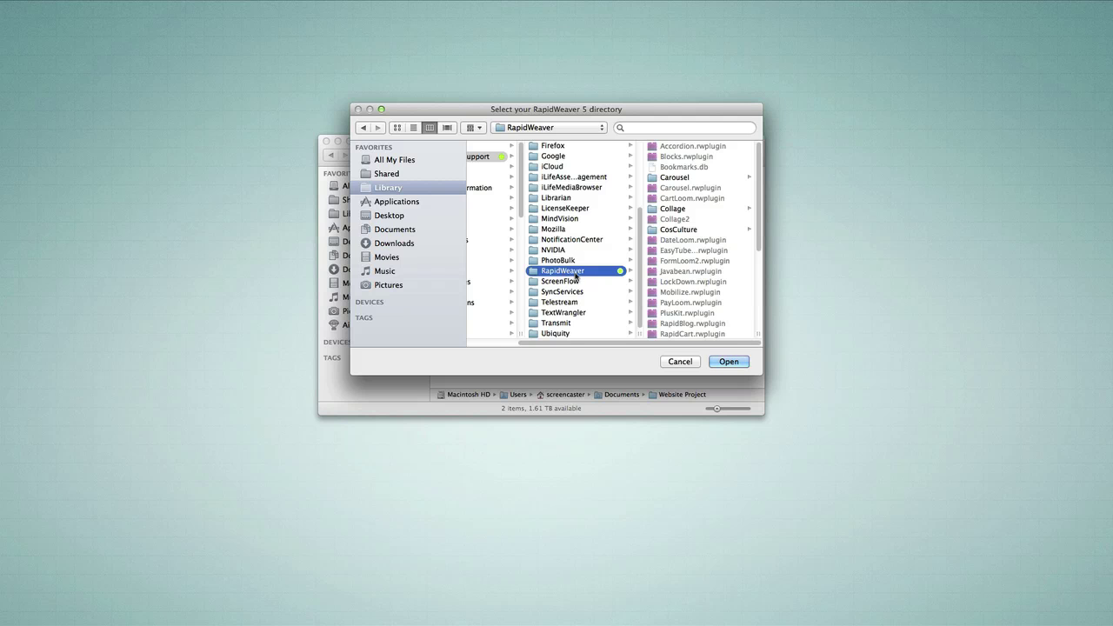
scroll(682, 267, down, 3)
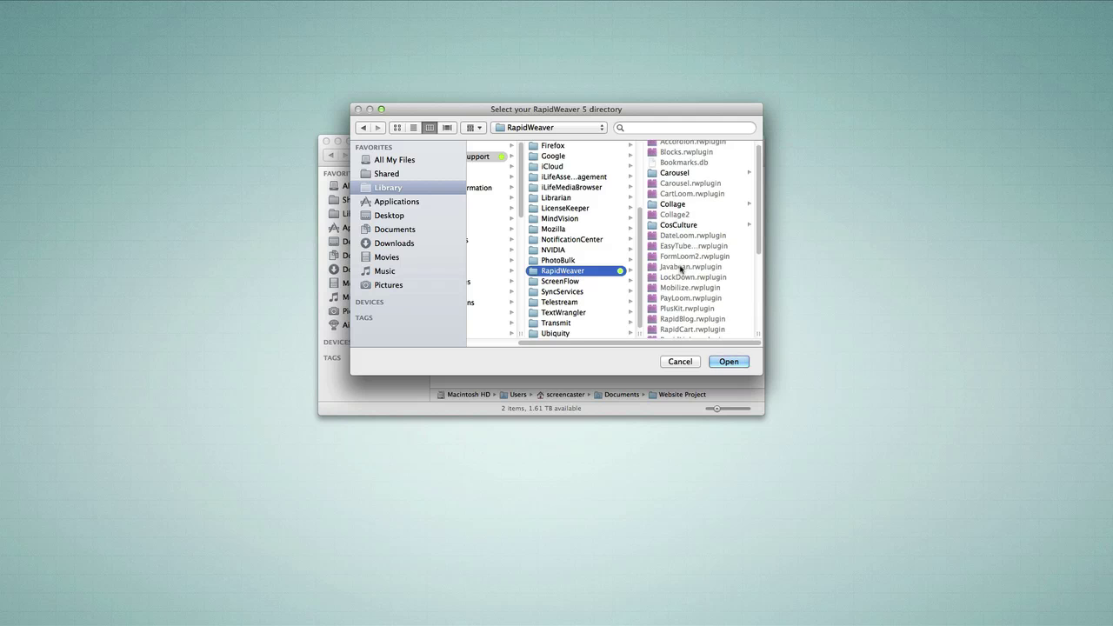
scroll(681, 269, down, 5)
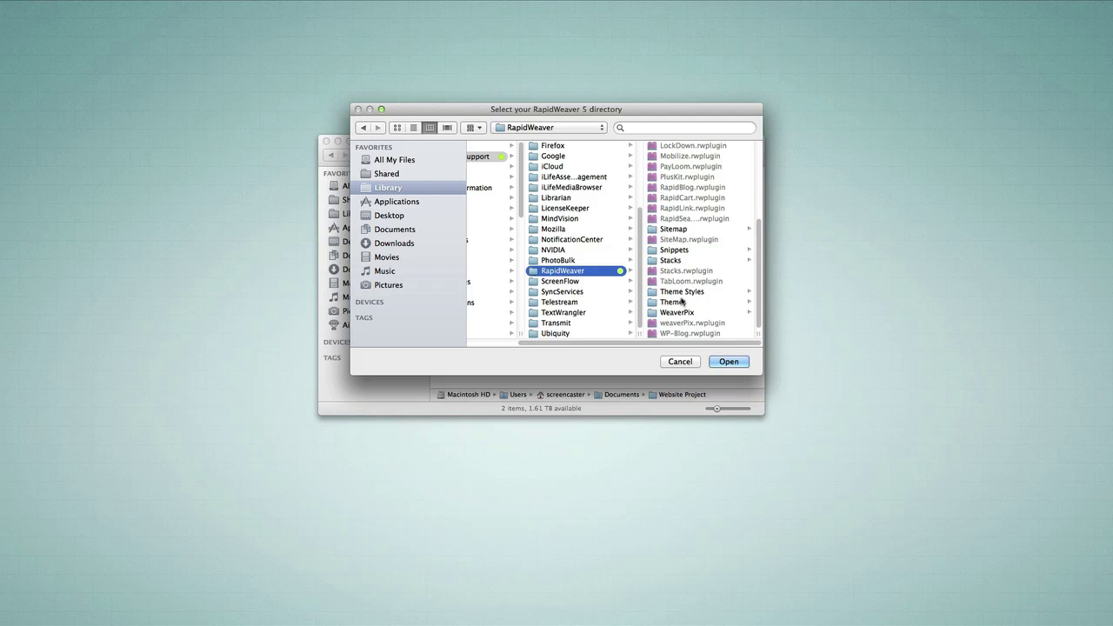
scroll(686, 313, up, 8)
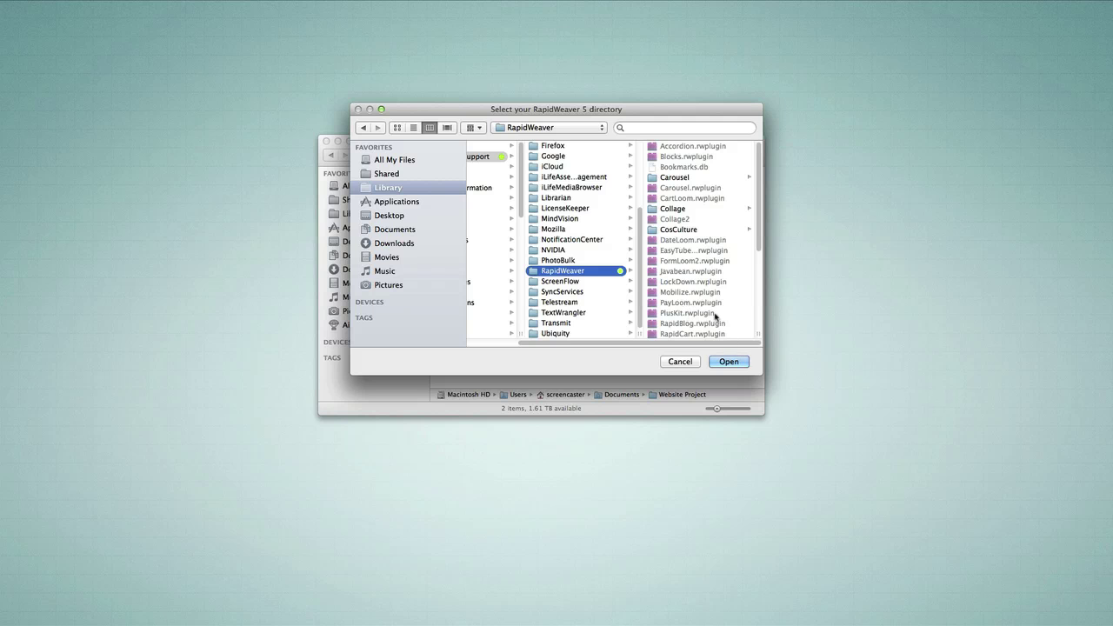
click(729, 362)
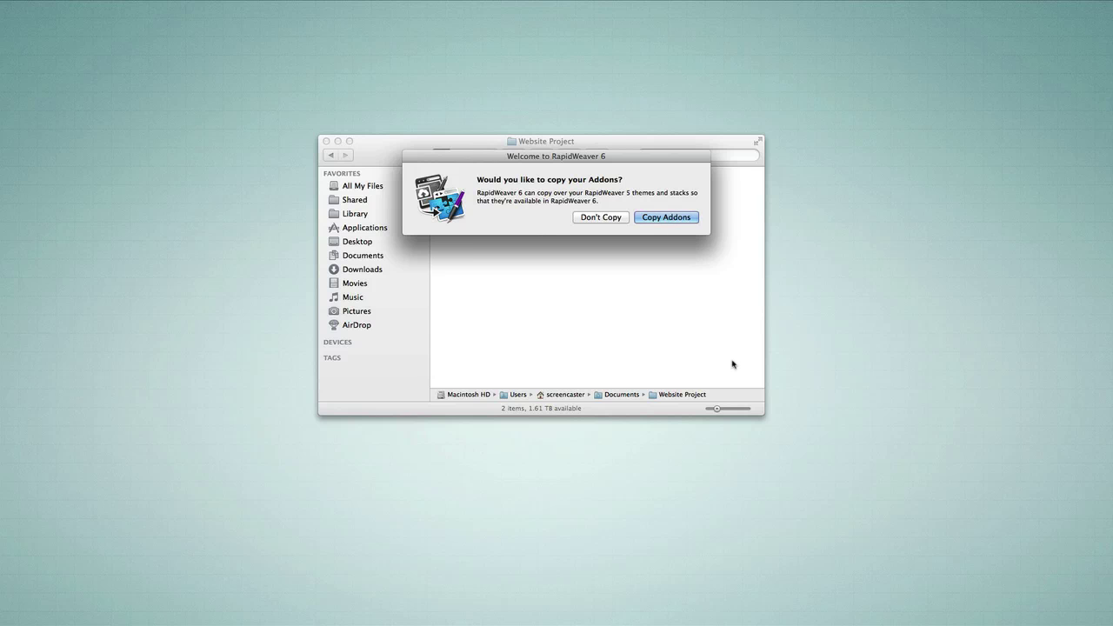
click(666, 219)
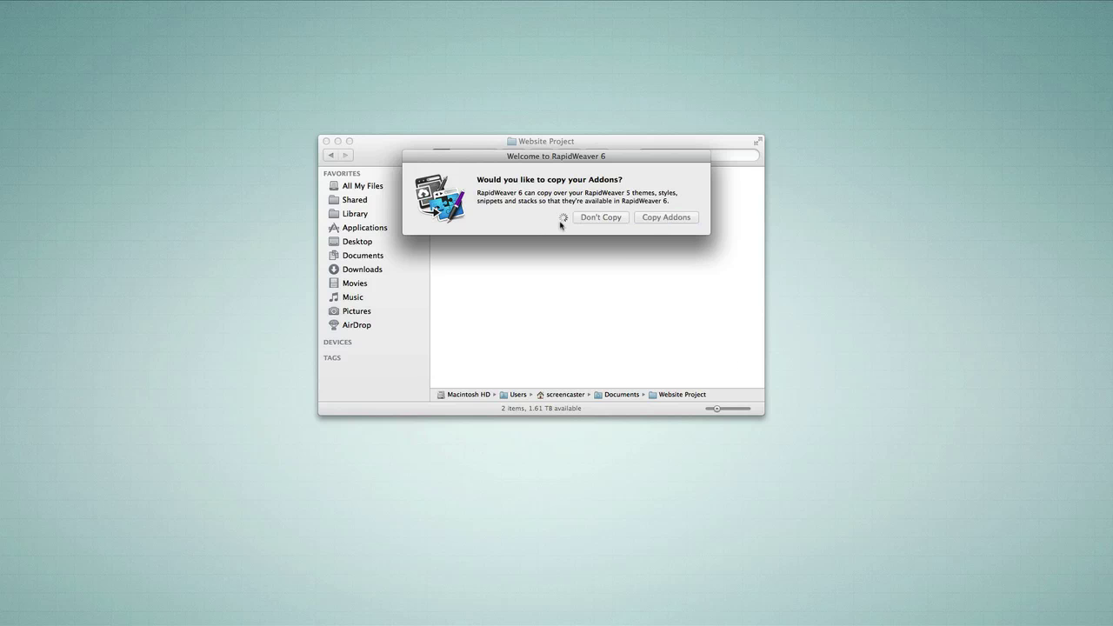
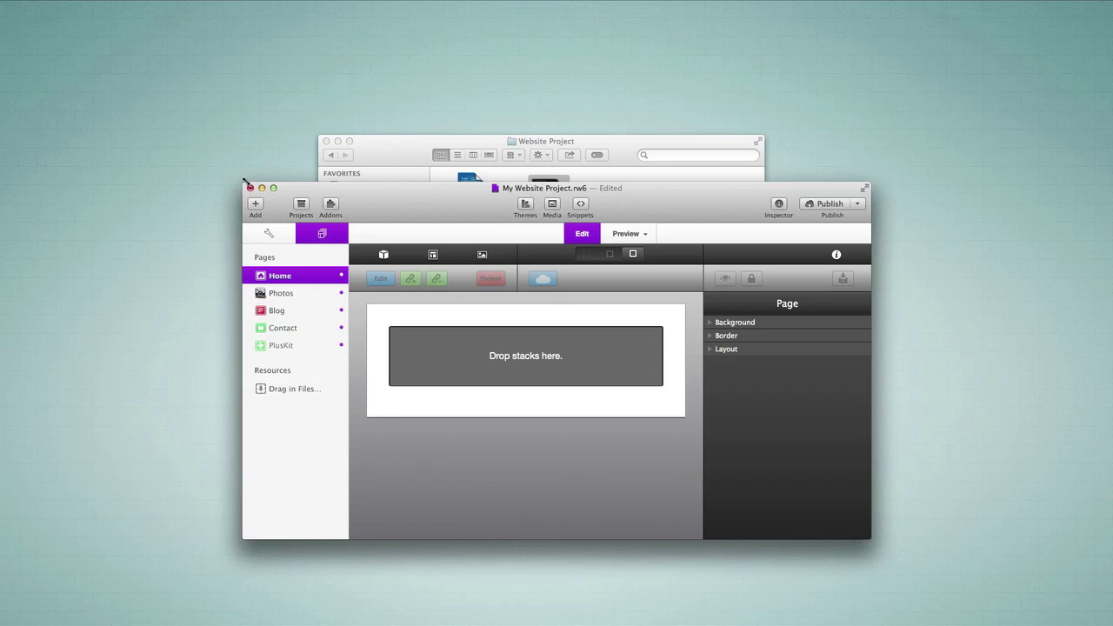
- Enlarge the My Website Project.rw6 window and look through its Photos, Contact and PlusKit pages
drag(244, 184, 24, 22)
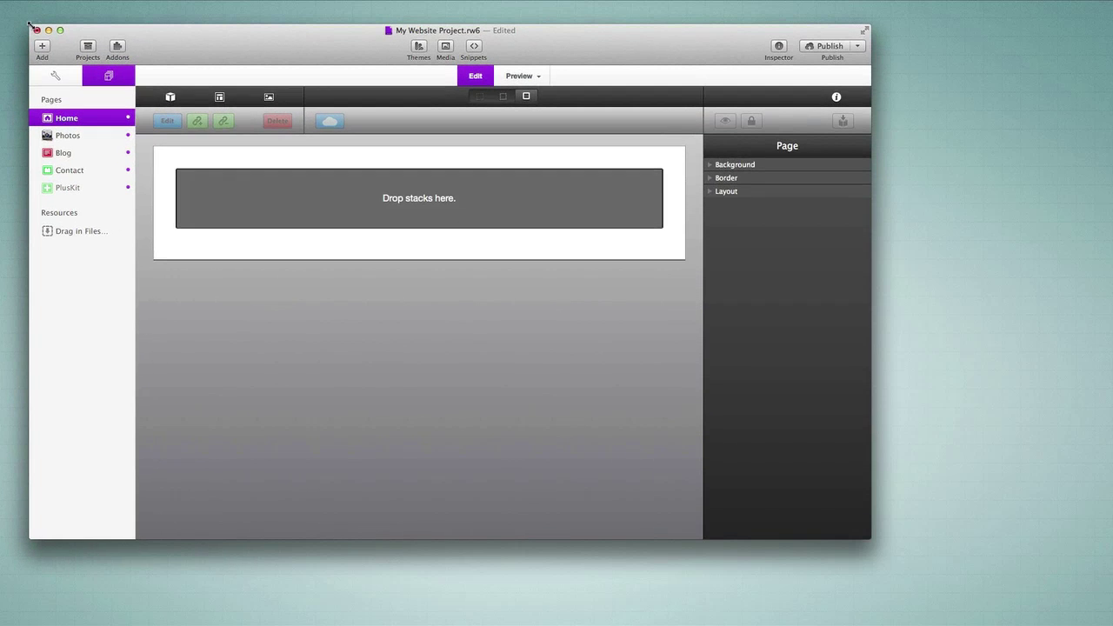
drag(865, 539, 1071, 622)
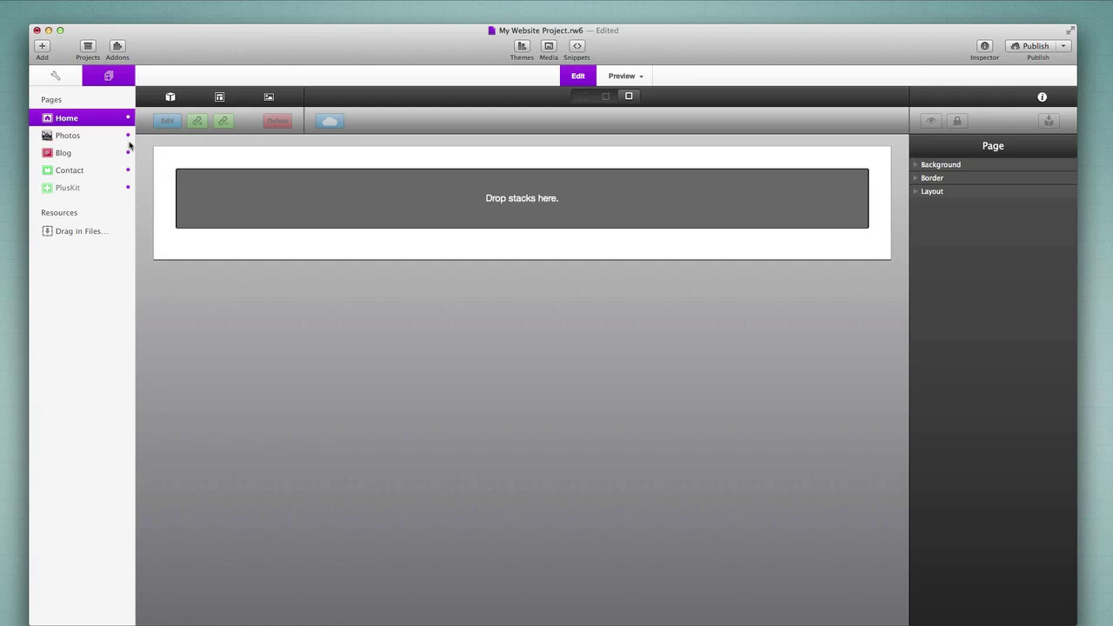
click(86, 138)
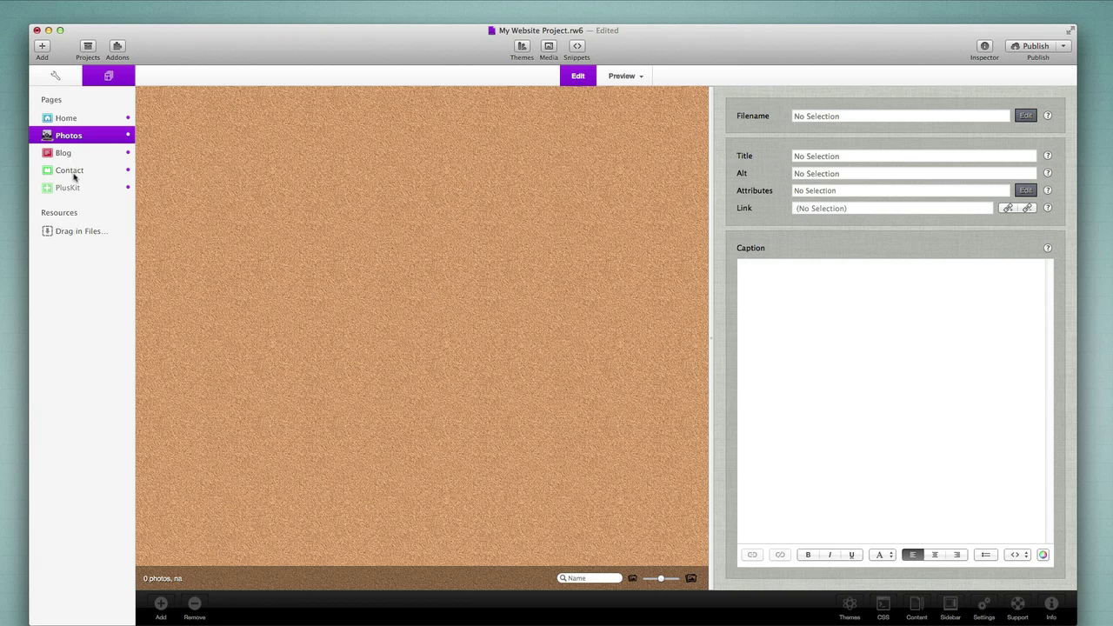
click(75, 173)
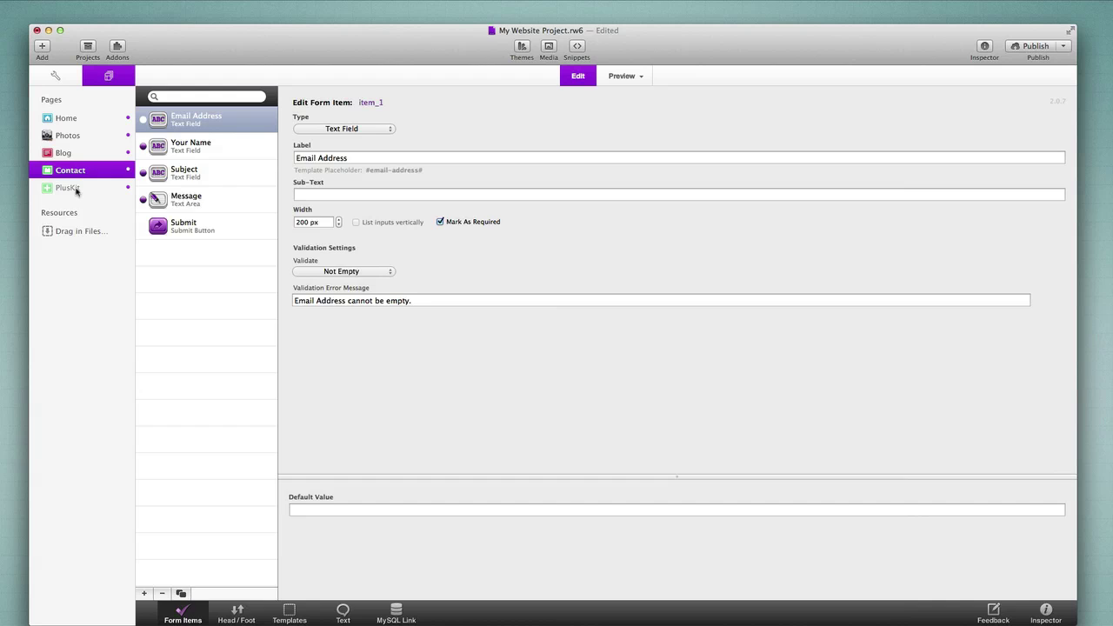
click(77, 191)
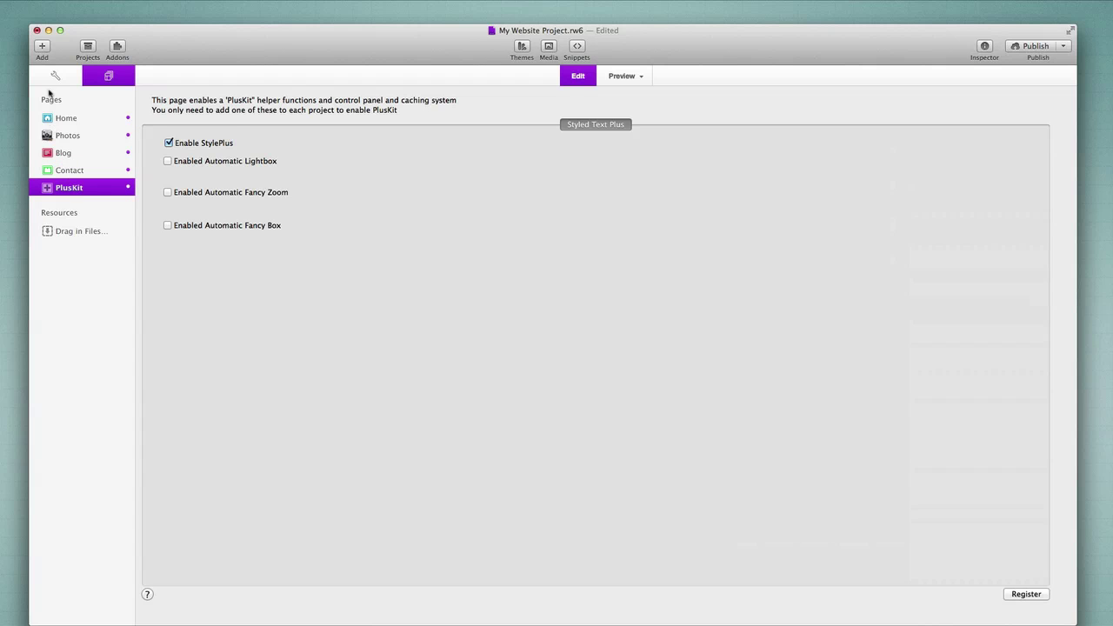
- Review the full list of plugins available for adding a new page to the project
click(41, 46)
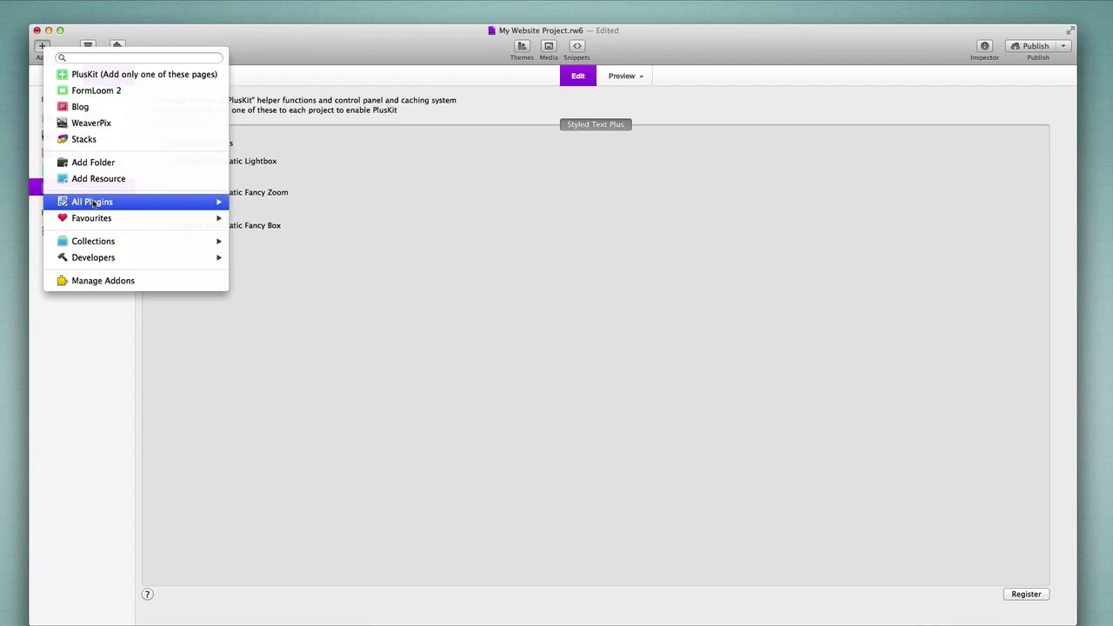
mouse_move(91, 202)
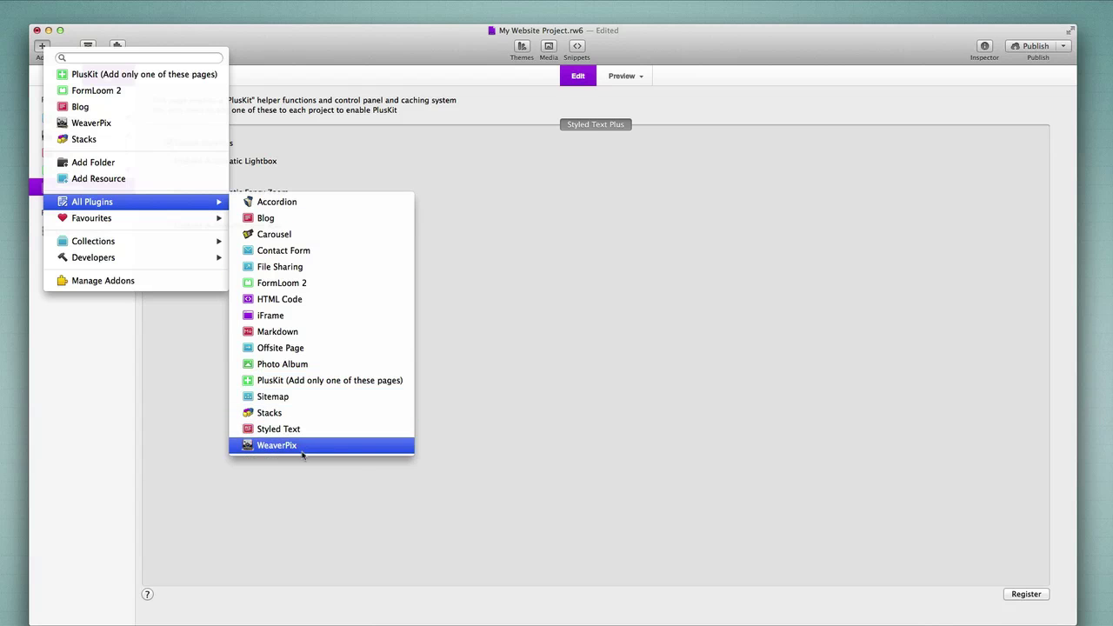
click(312, 64)
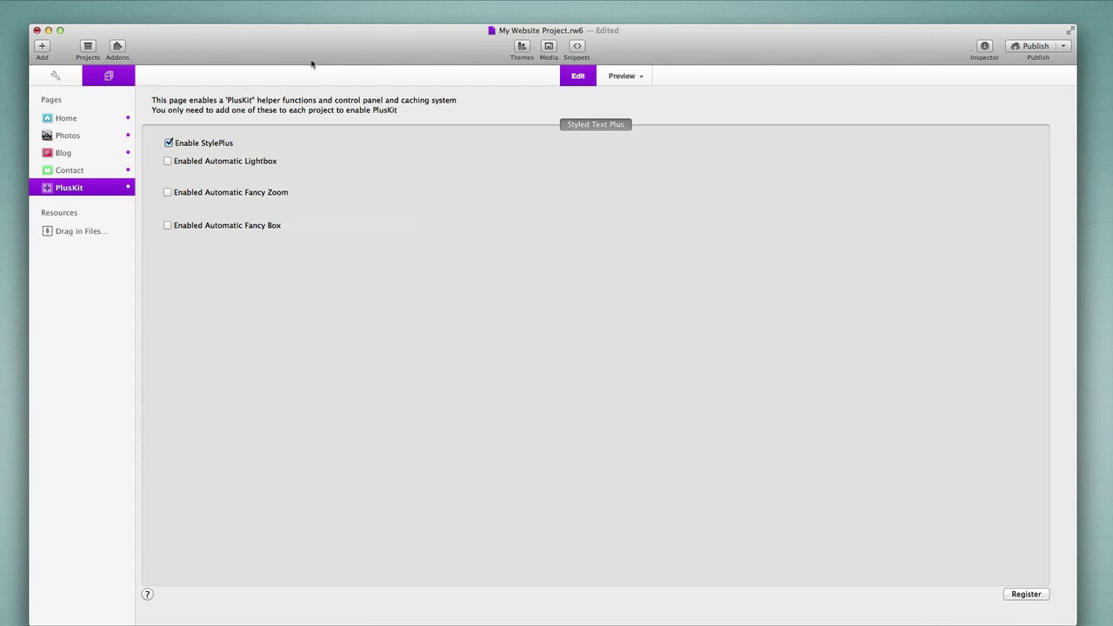
click(42, 46)
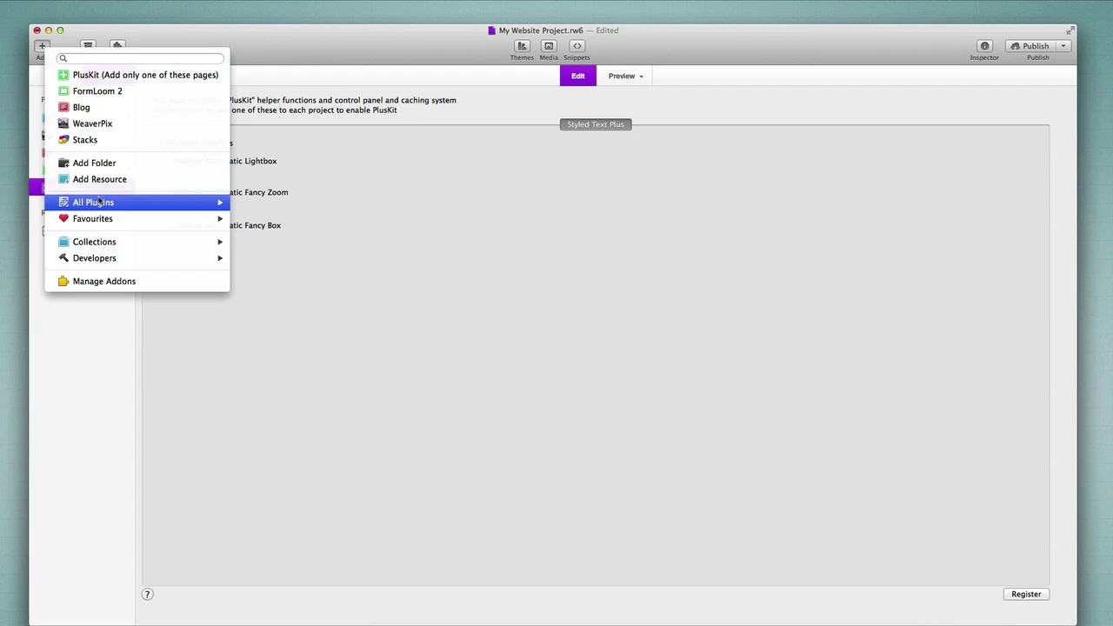
mouse_move(100, 201)
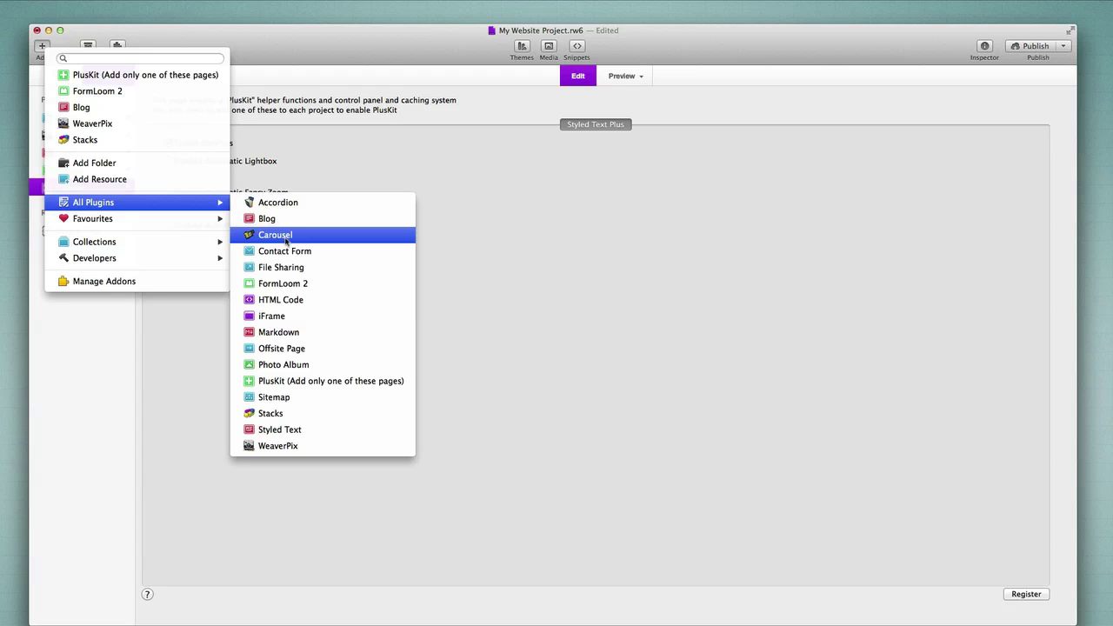
- Switch to Safari, open the DateLoom page on the Realmac Community plugins site and download its demo
key(super+Tab)
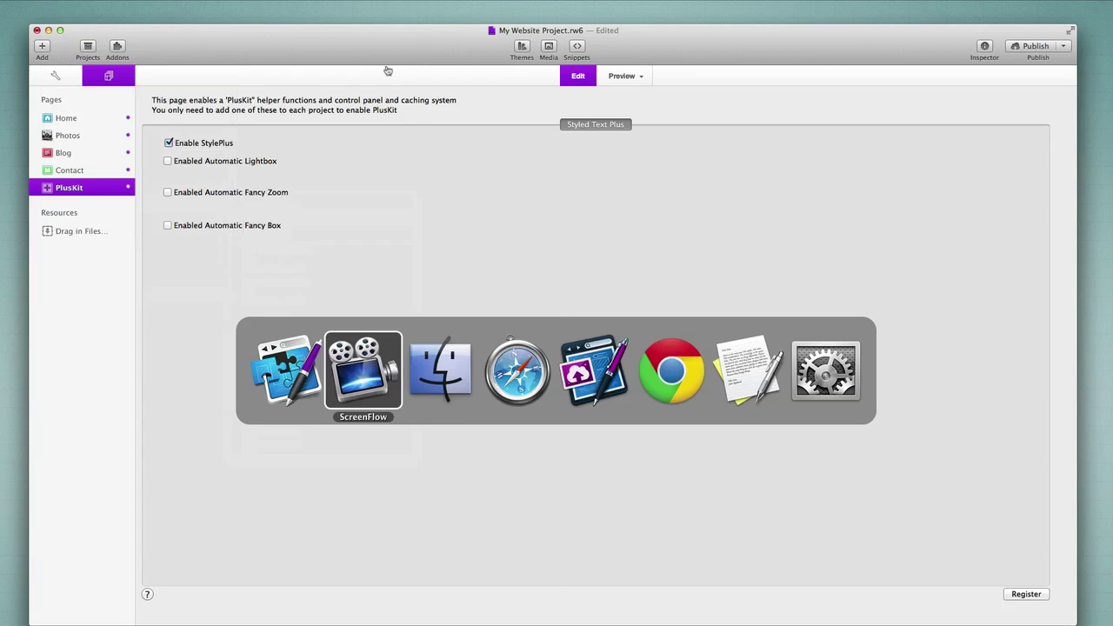
key(super+Tab)
key(super+Tab)
click(457, 63)
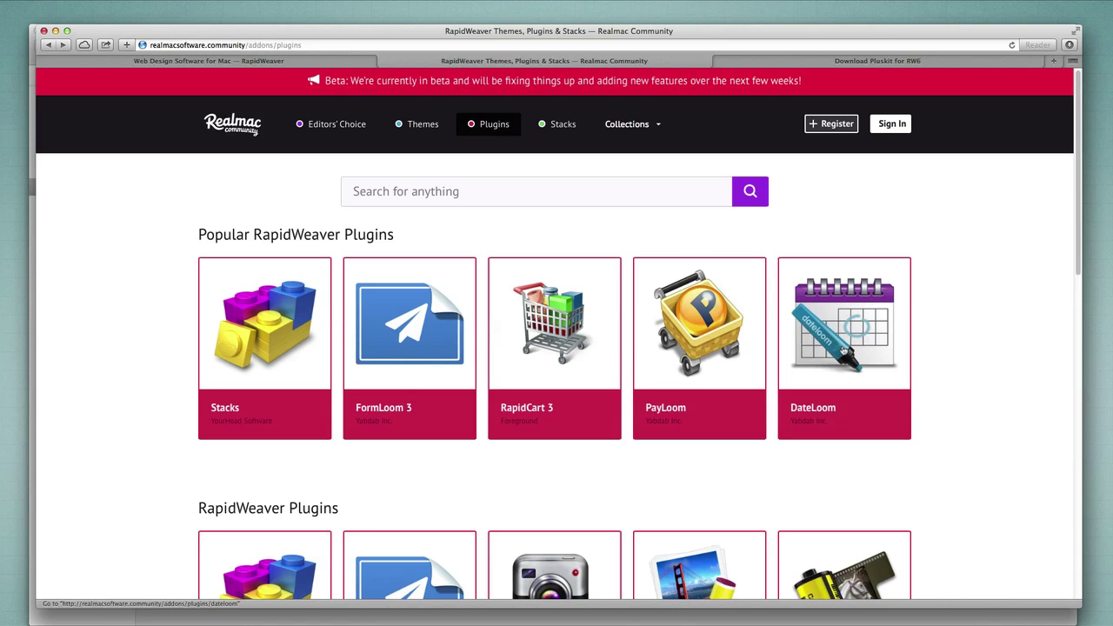
click(844, 349)
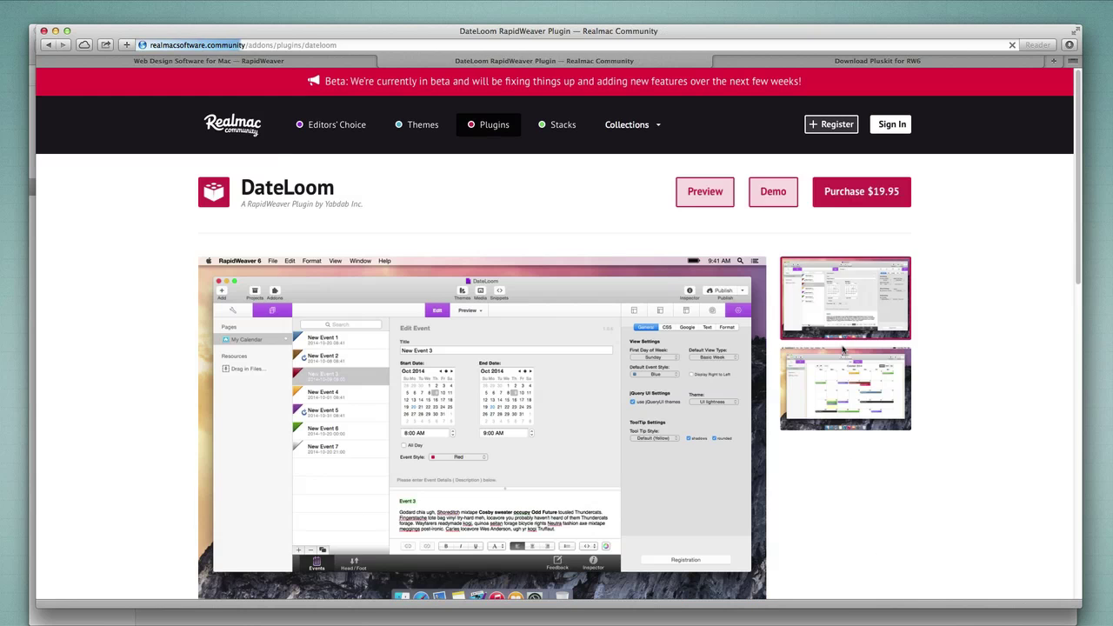
click(775, 200)
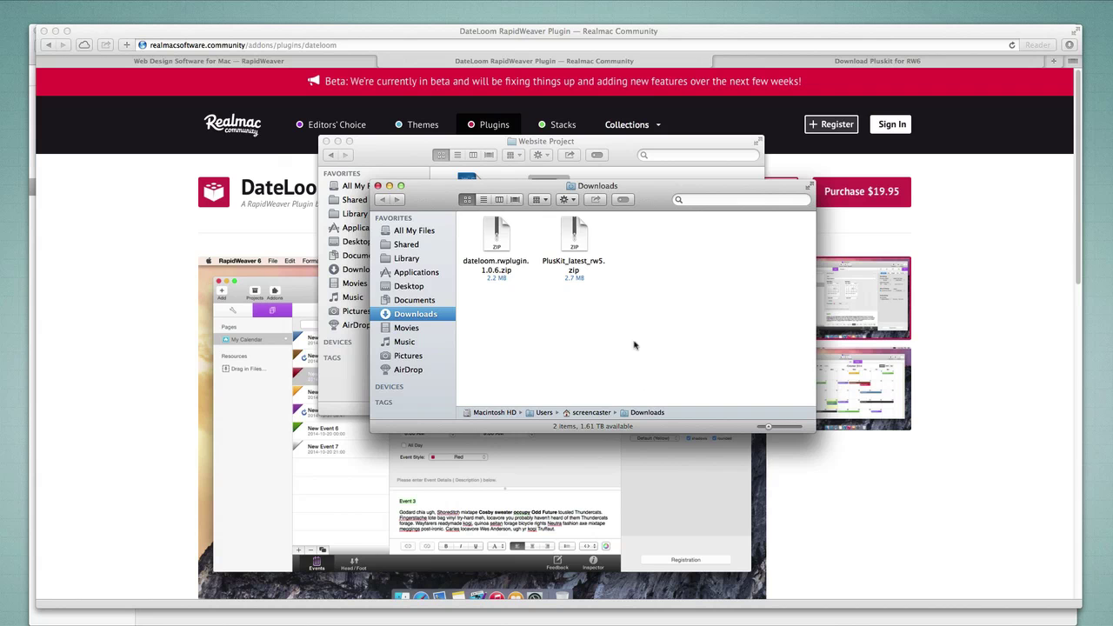
- Unzip dateloom.rwplugin.1.0.6.zip in Downloads, install DateLoom.rwplugin in RapidWeaver 6 and close the addon manager
double_click(491, 252)
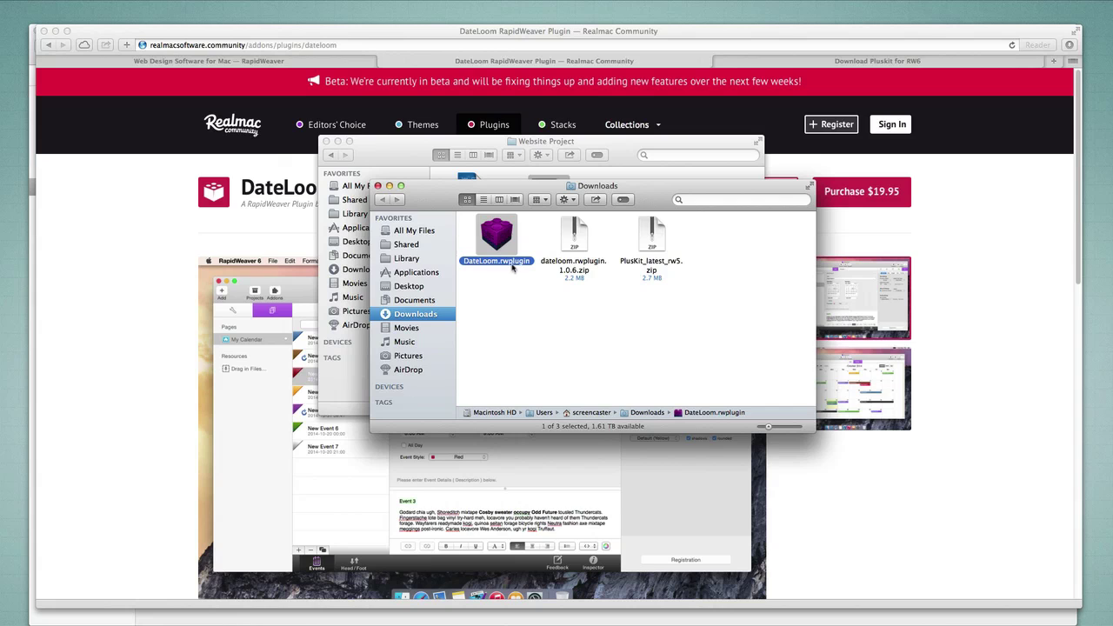
double_click(495, 235)
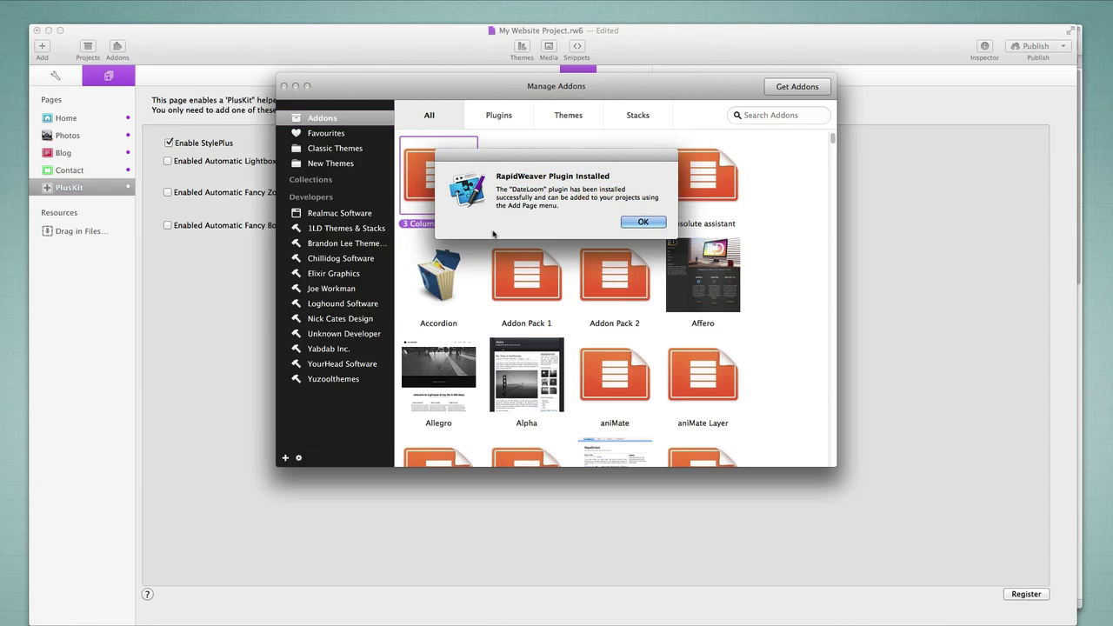
key(Return)
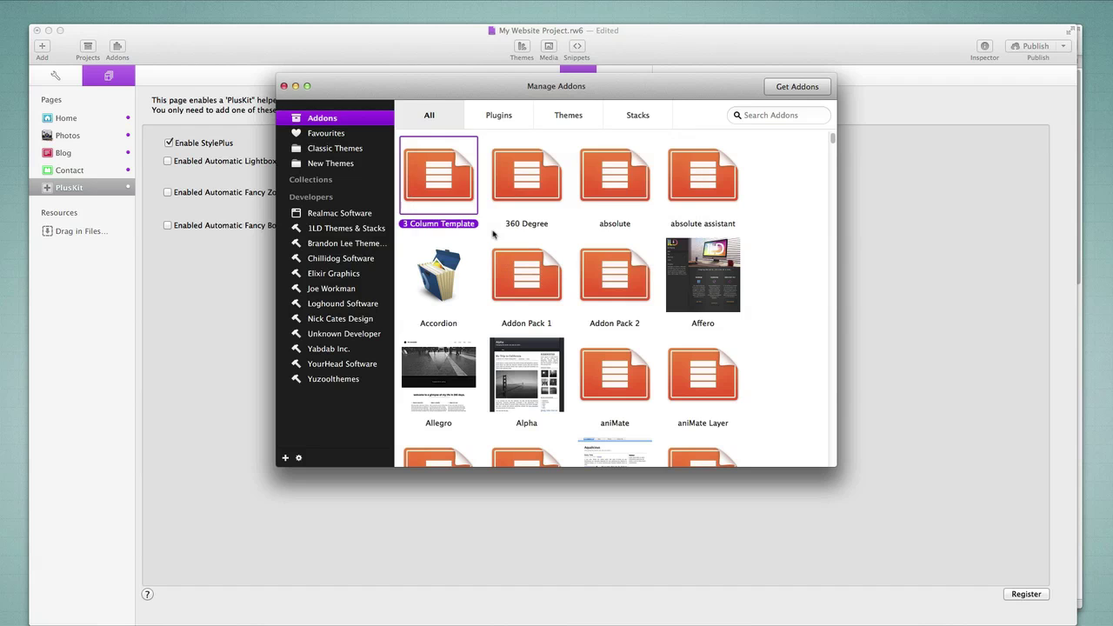
click(283, 86)
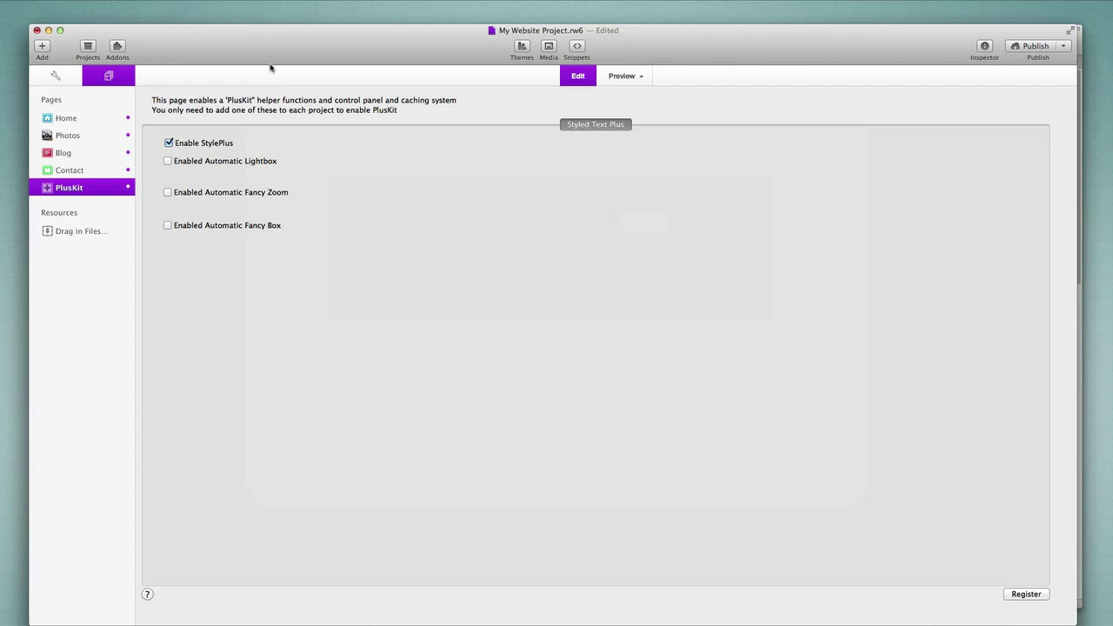
- Quit RapidWeaver 6 and reopen My Website Project.rw6 from the Website Project folder
key(super+q)
click(650, 127)
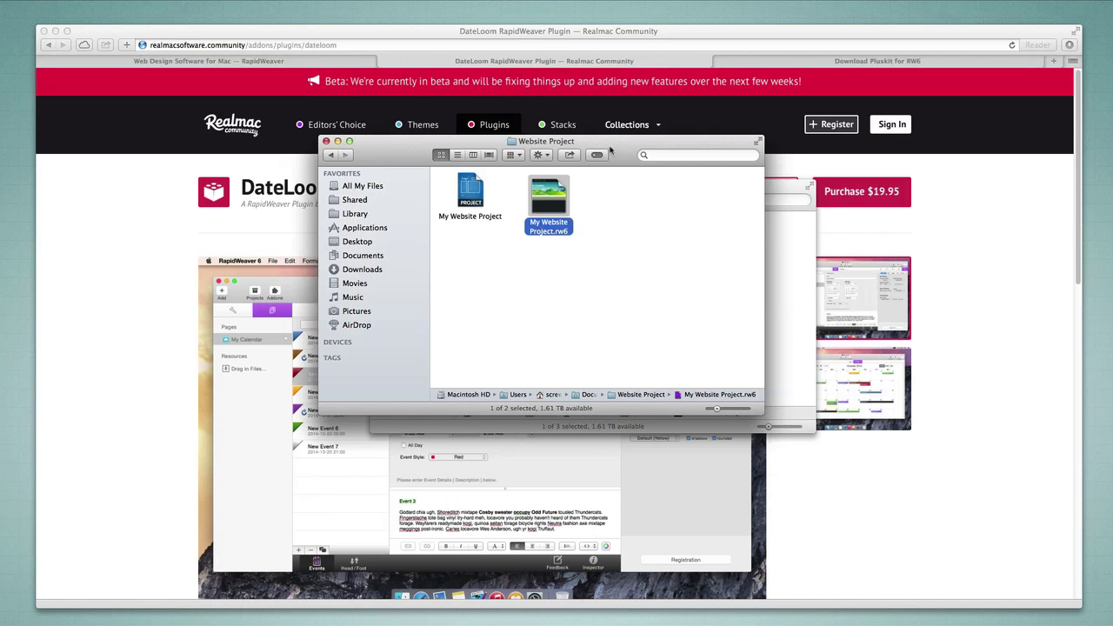
click(612, 151)
double_click(552, 204)
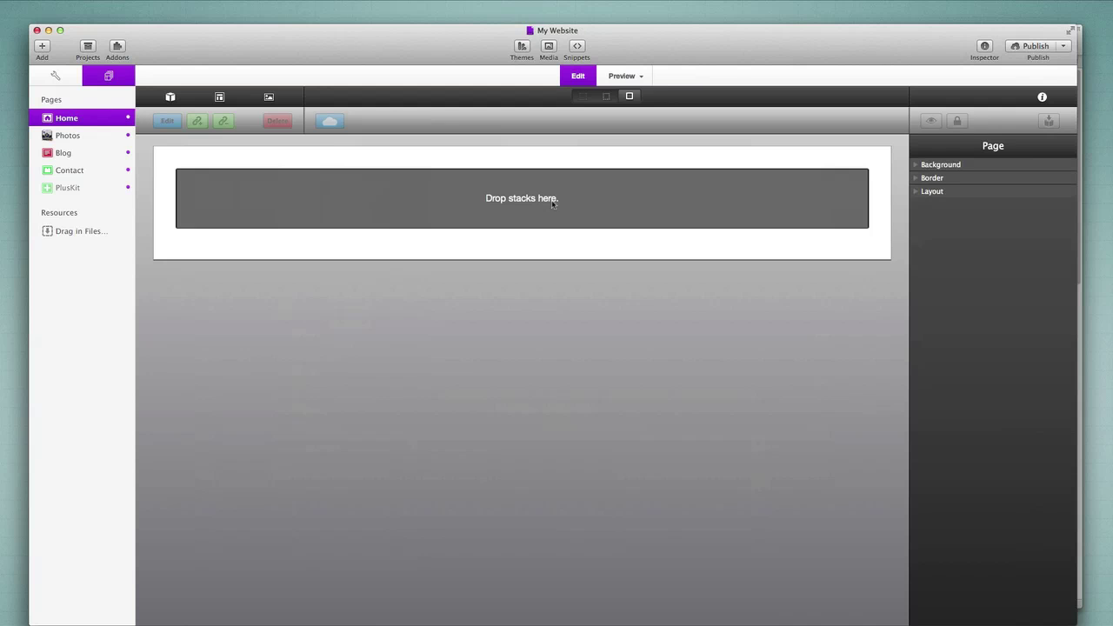
- Check for DateLoom in the full list of plugins available to add, and close the Website Project folder window
click(39, 47)
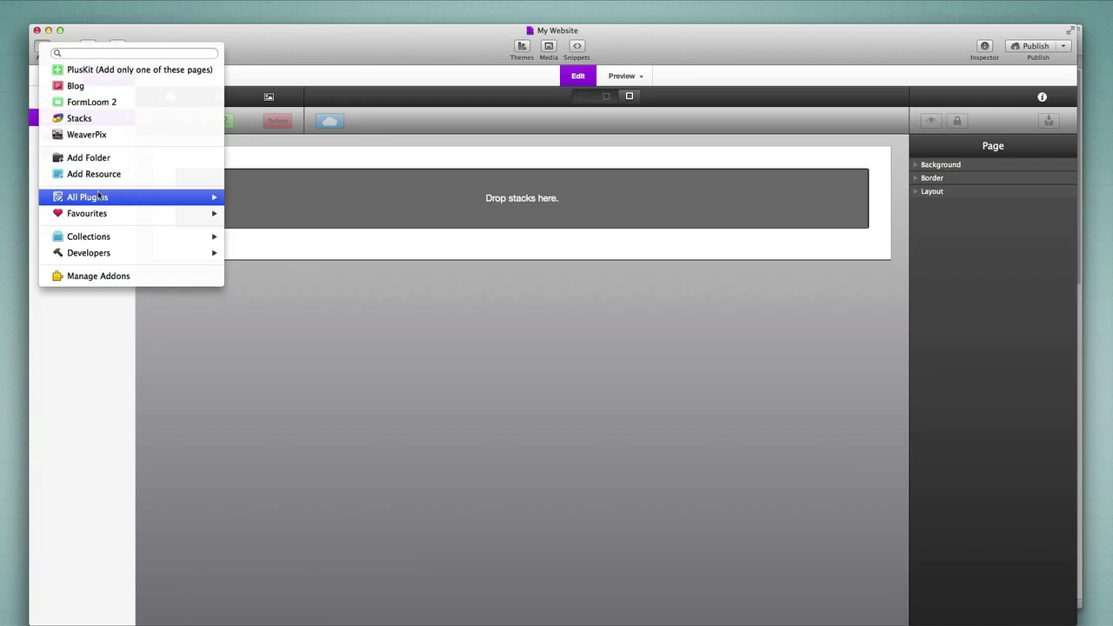
mouse_move(100, 196)
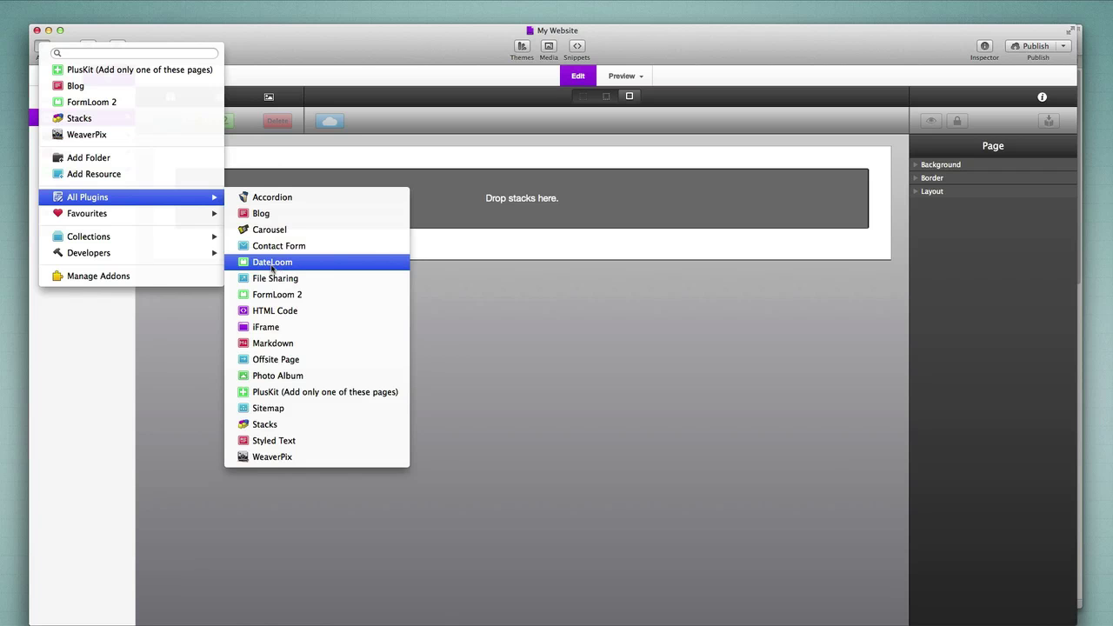
click(369, 53)
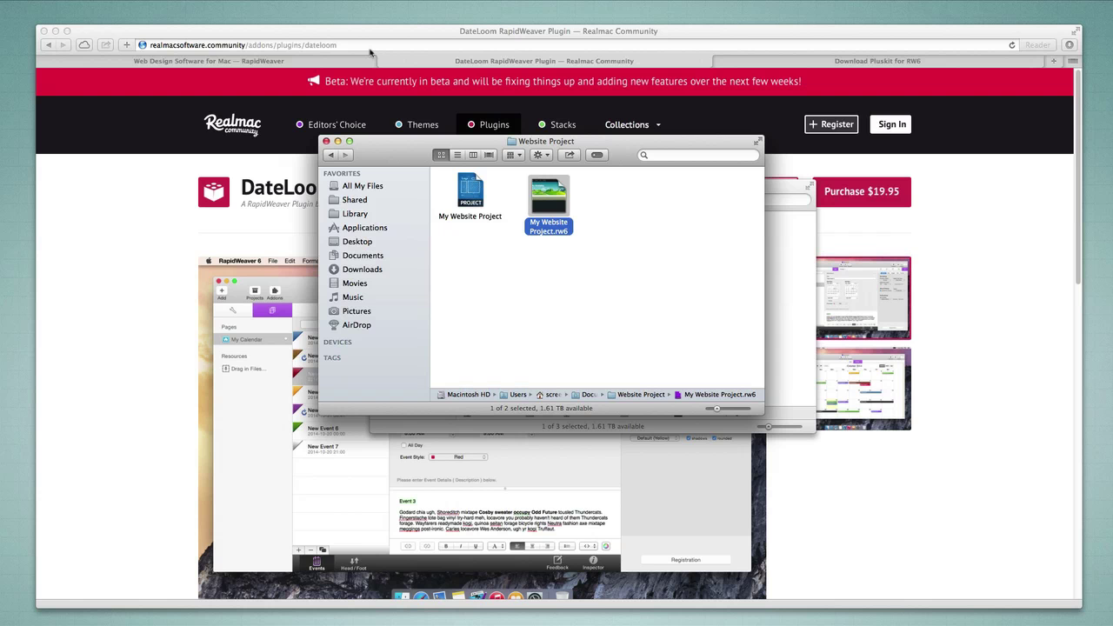
click(326, 141)
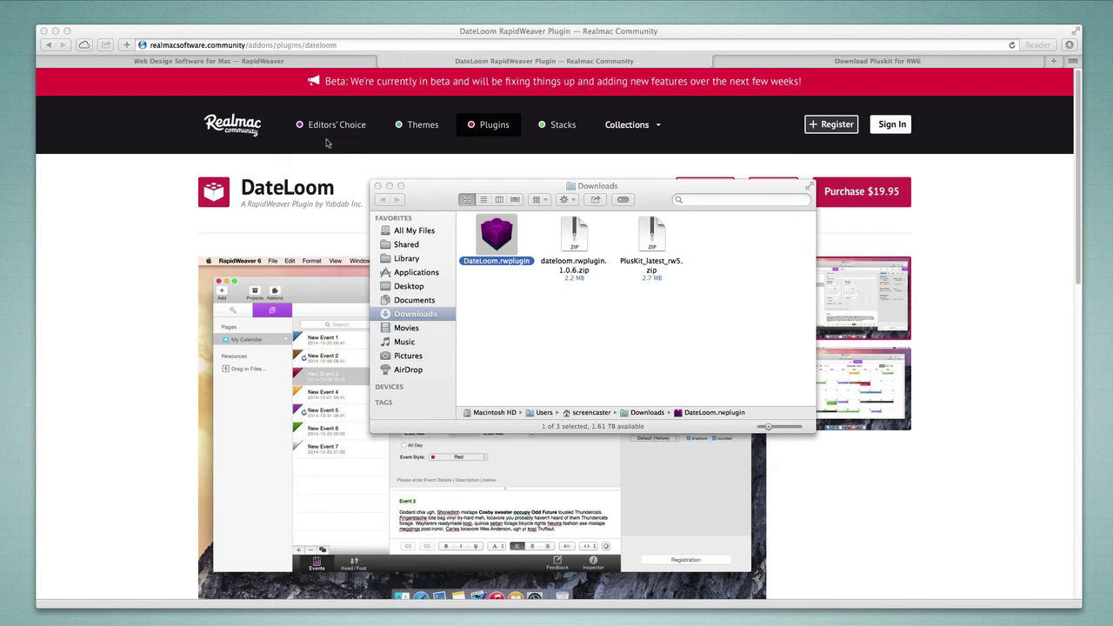
- Try to open DateLoom.rwplugin from the Downloads folder with RapidWeaver 6
click(504, 300)
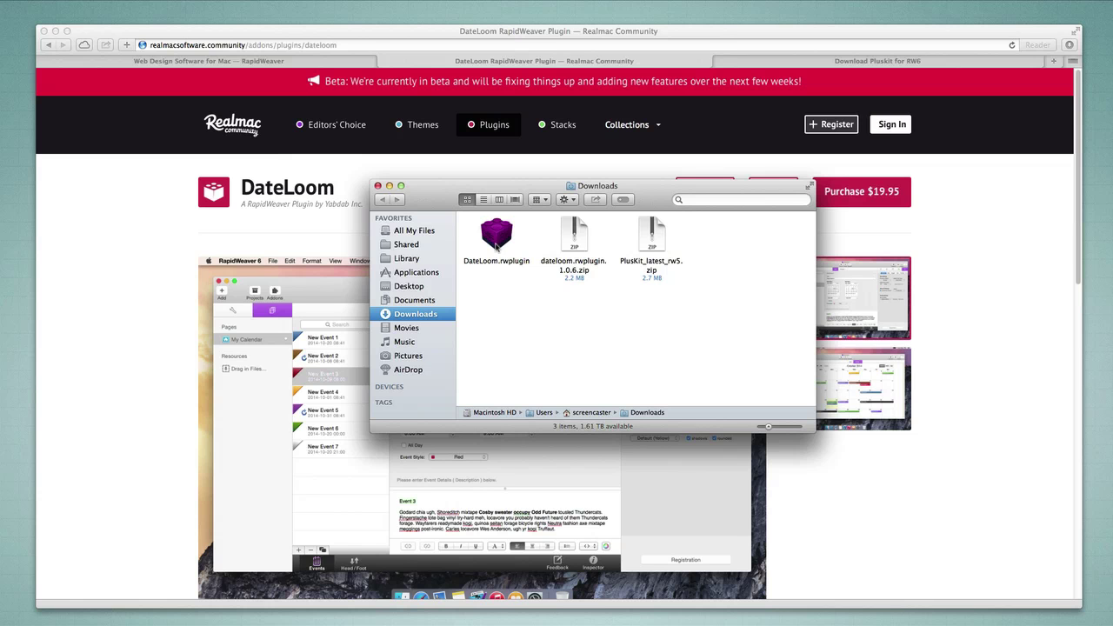
click(500, 248)
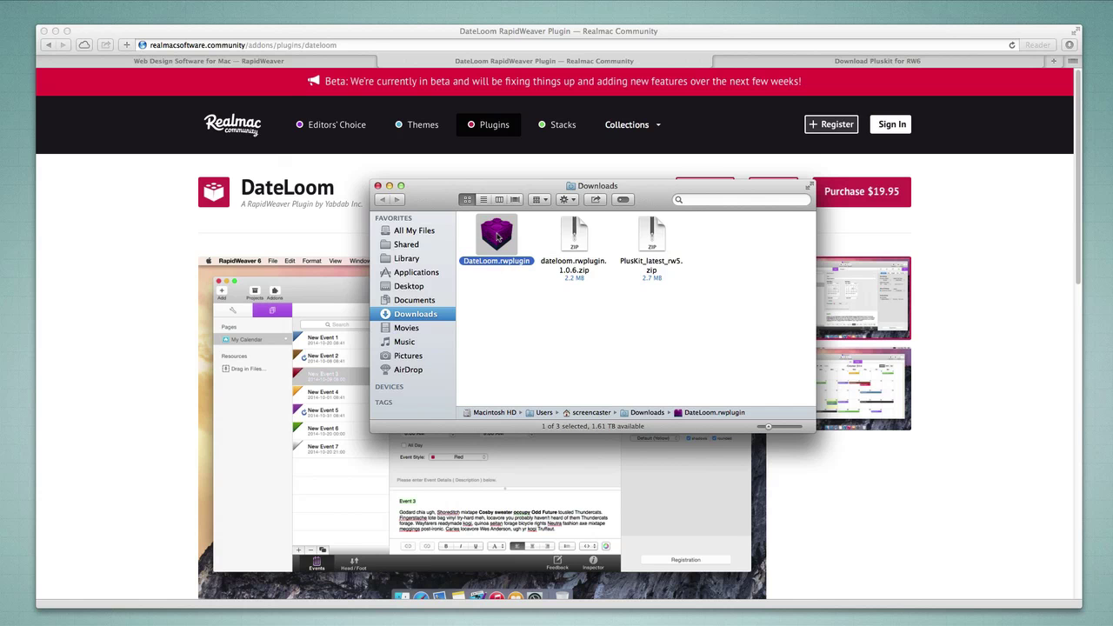
drag(497, 233, 417, 607)
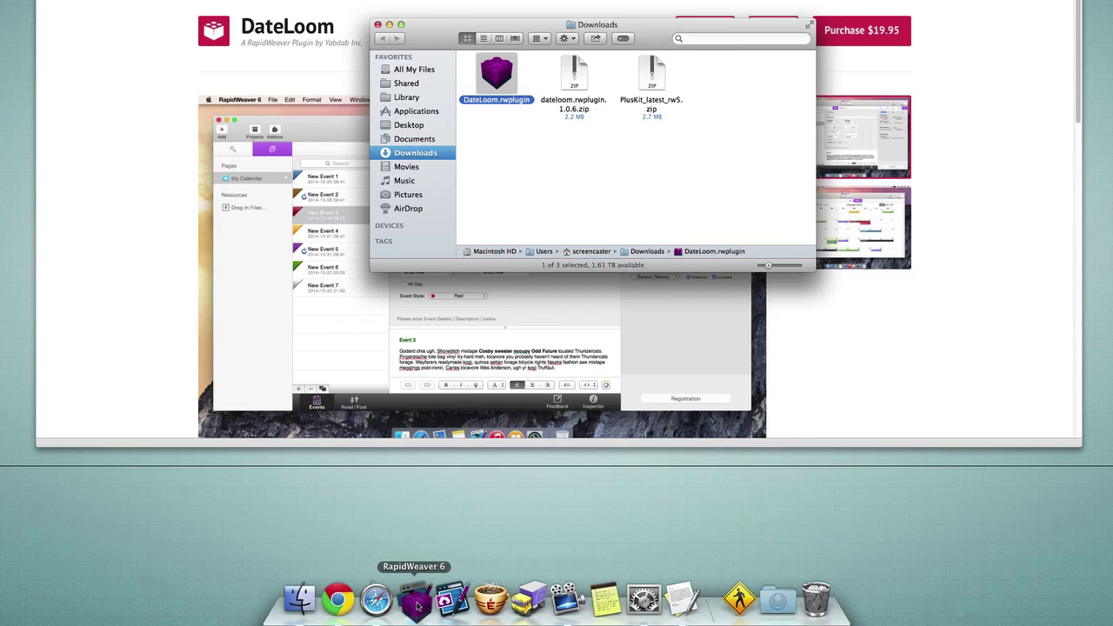
drag(417, 607, 418, 607)
click(509, 152)
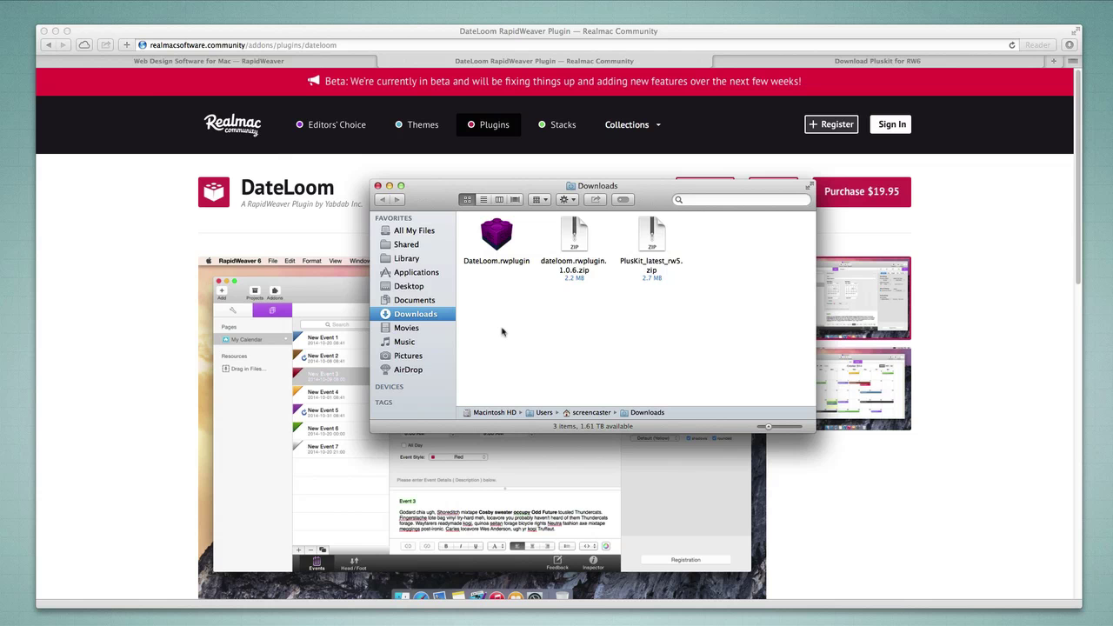
- Switch to Safari, return to the Realmac Community plugins list and open the Accordion plugin's page
click(154, 209)
click(49, 44)
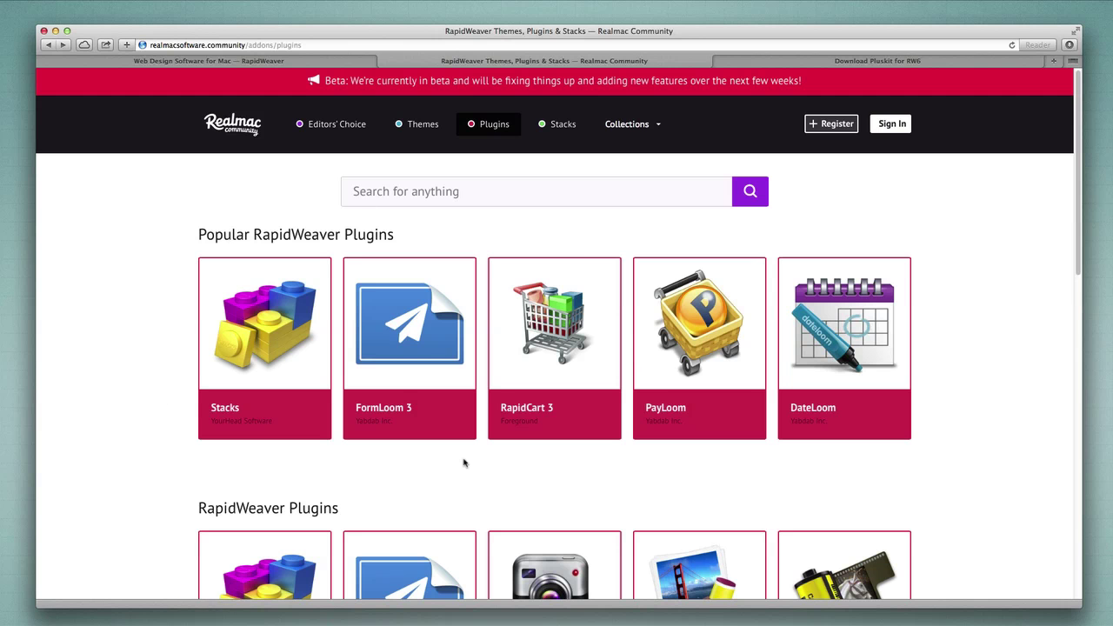
scroll(464, 463, down, 10)
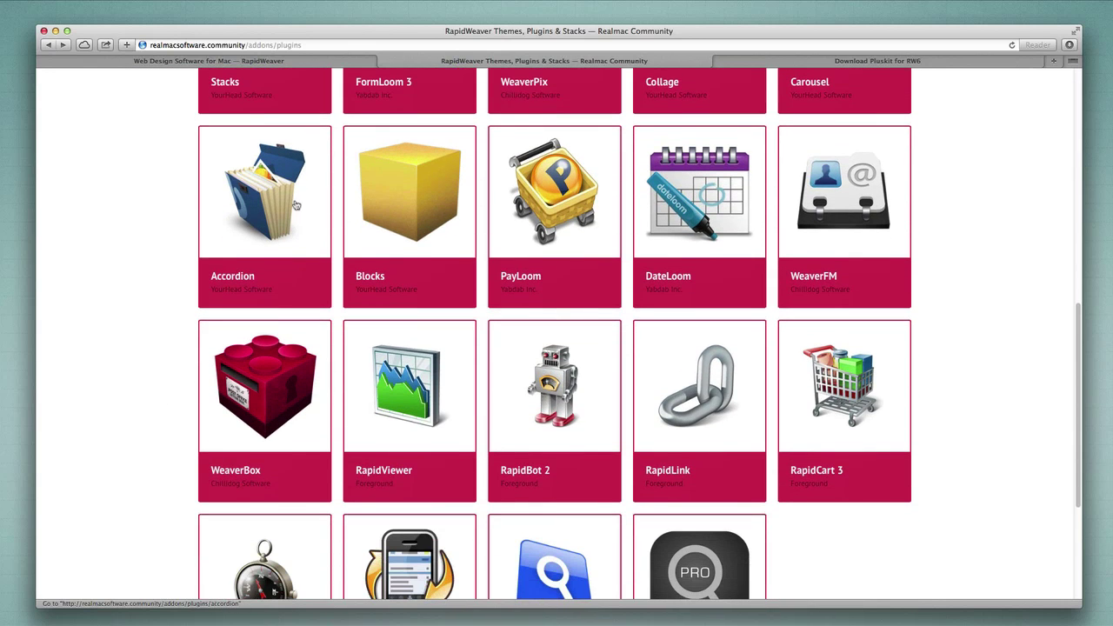
click(293, 205)
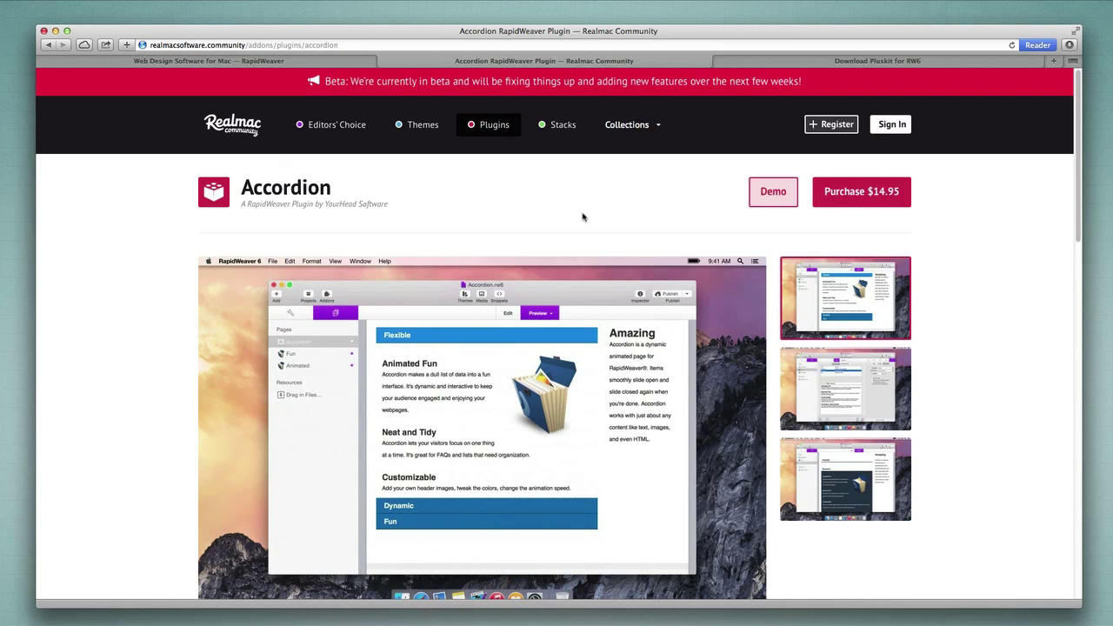
- Leave the Accordion page and return to the Popular RapidWeaver Plugins section of the plugins list
click(48, 44)
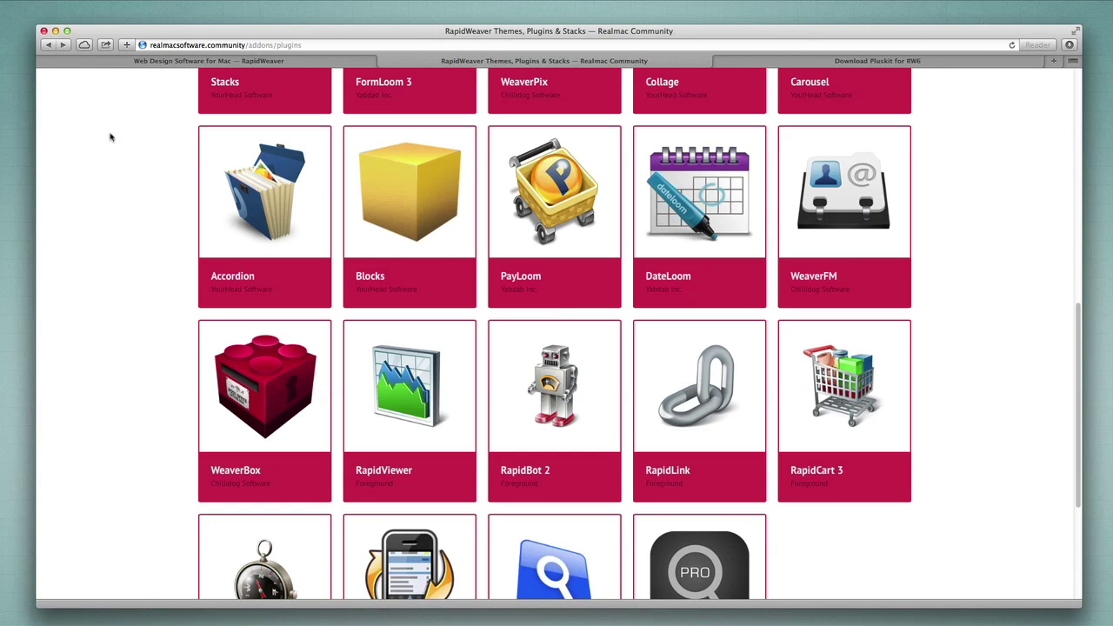
scroll(183, 319, up, 3)
scroll(182, 320, up, 10)
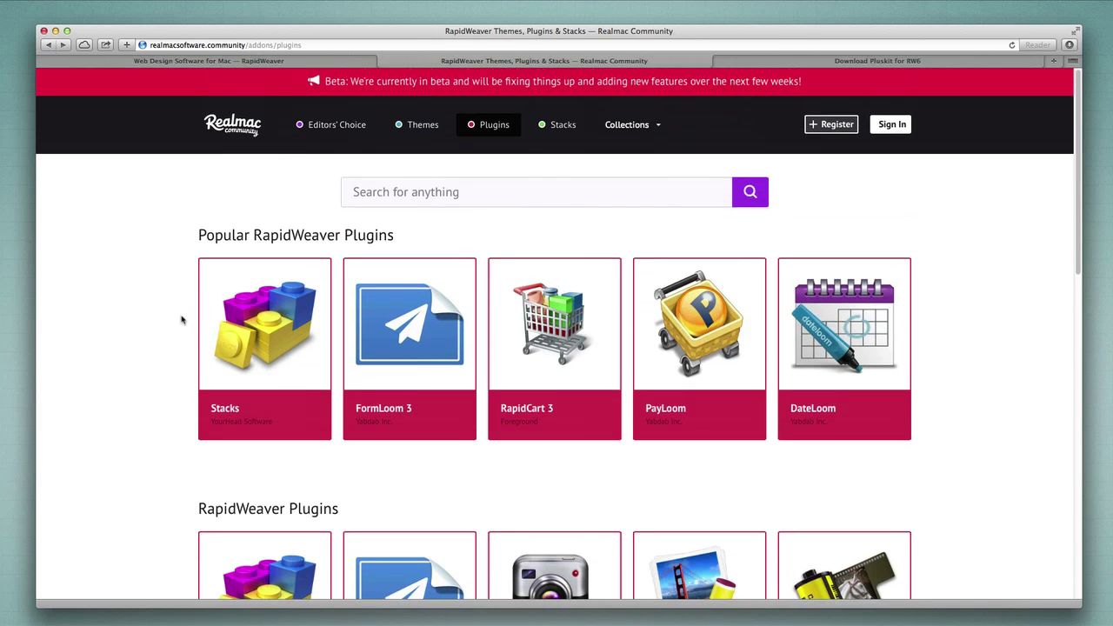